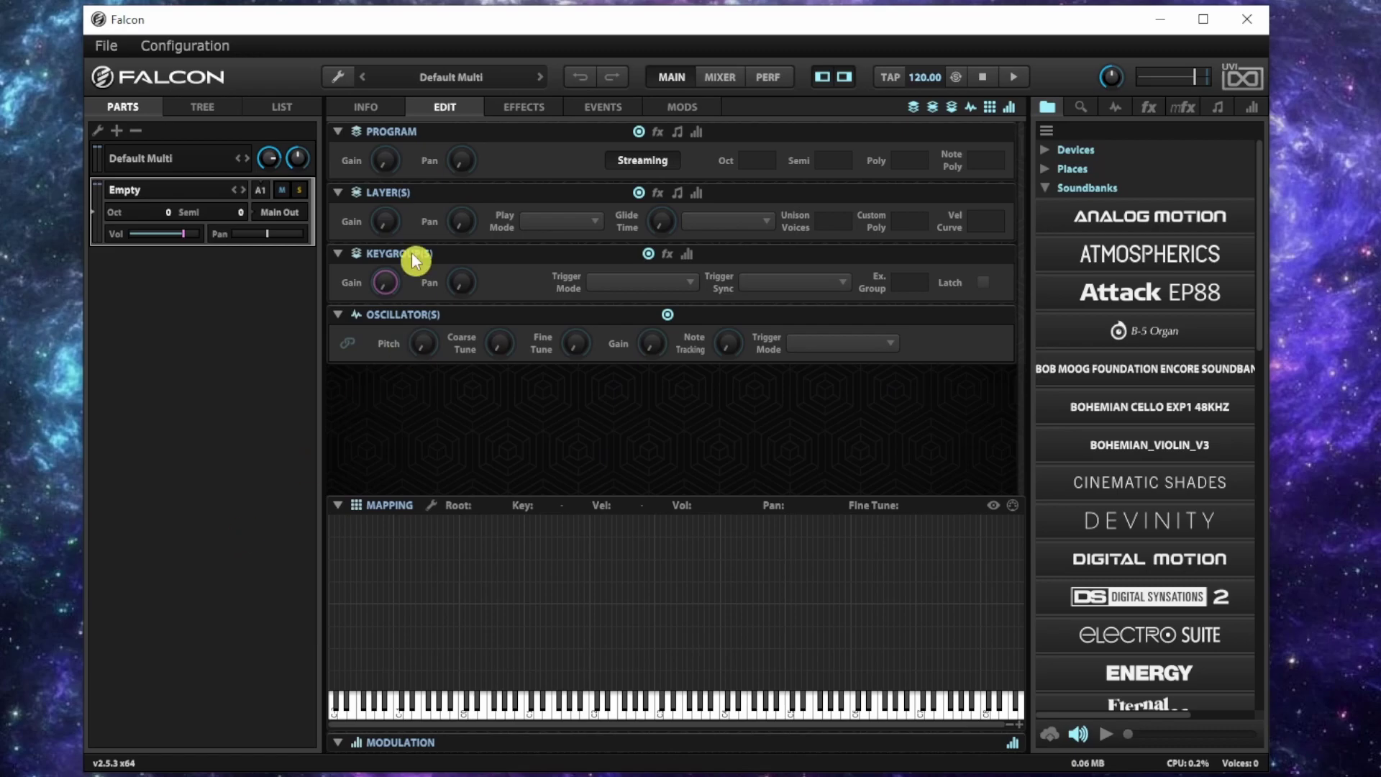
Scroll up and down the Soundbanks list, from Analog Motion through Wave Frame
{"action": "scroll", "coordinate": [1135, 421], "scroll_direction": "down", "scroll_amount": 5}
{"action": "scroll", "coordinate": [1133, 439], "scroll_direction": "down", "scroll_amount": 5}
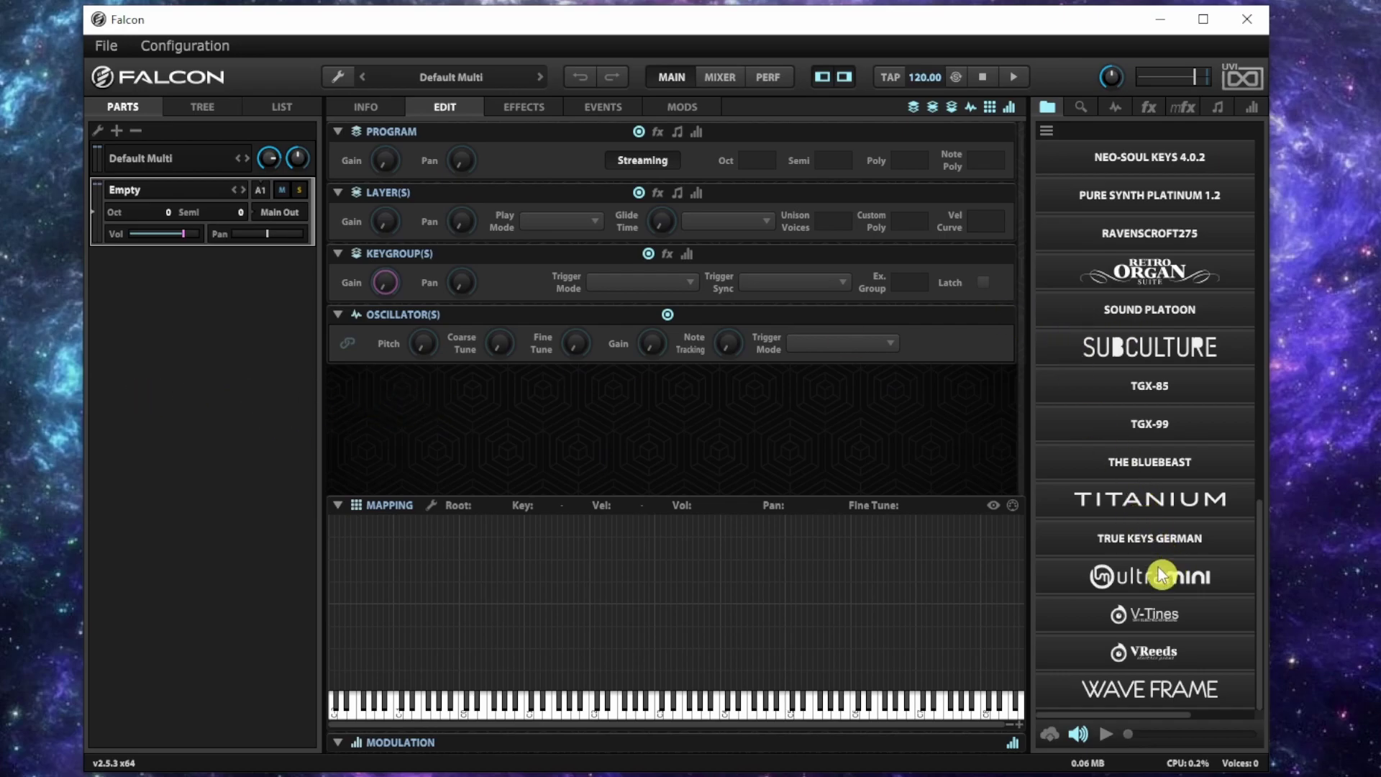
{"action": "scroll", "coordinate": [1133, 576], "scroll_direction": "up", "scroll_amount": 3}
{"action": "scroll", "coordinate": [1122, 576], "scroll_direction": "down", "scroll_amount": 3}
{"action": "scroll", "coordinate": [1121, 574], "scroll_direction": "up", "scroll_amount": 10}
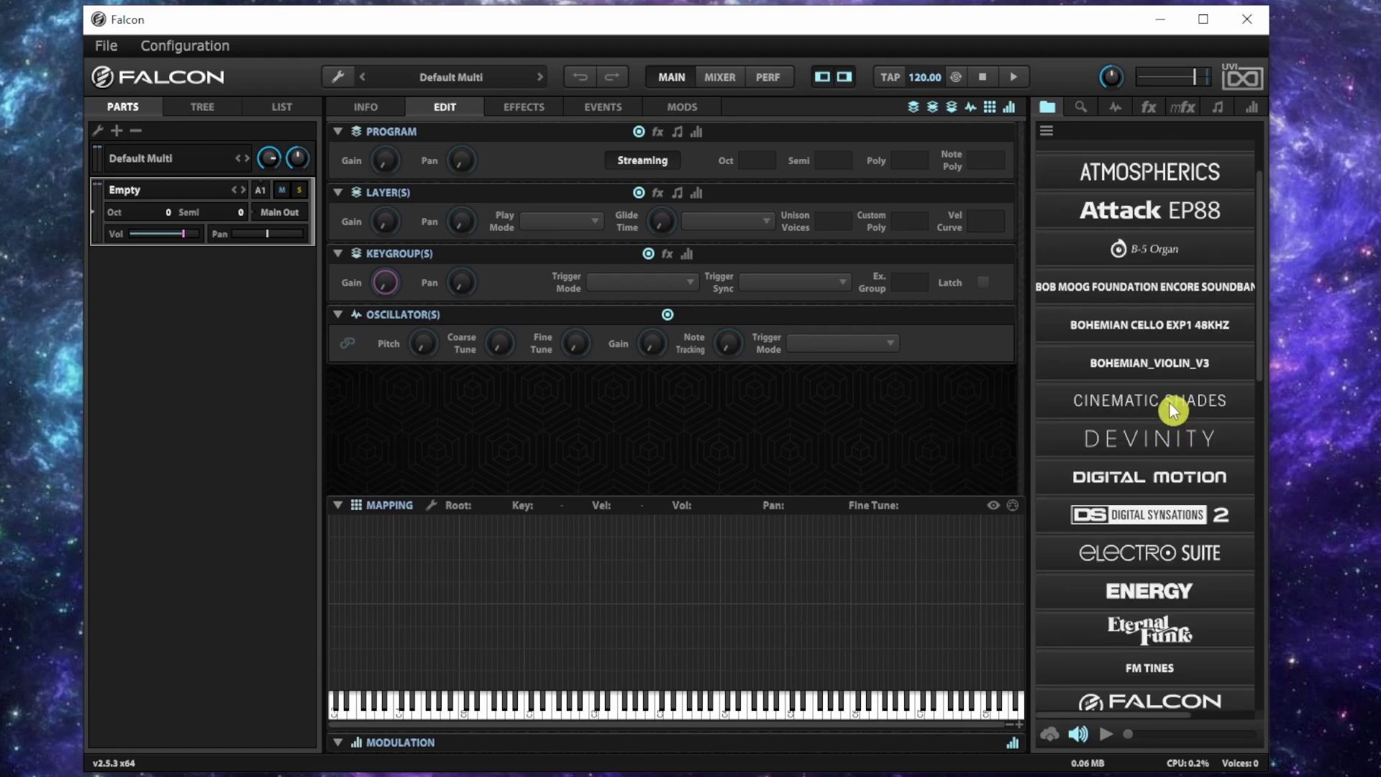
{"action": "scroll", "coordinate": [1173, 413], "scroll_direction": "up", "scroll_amount": 2}
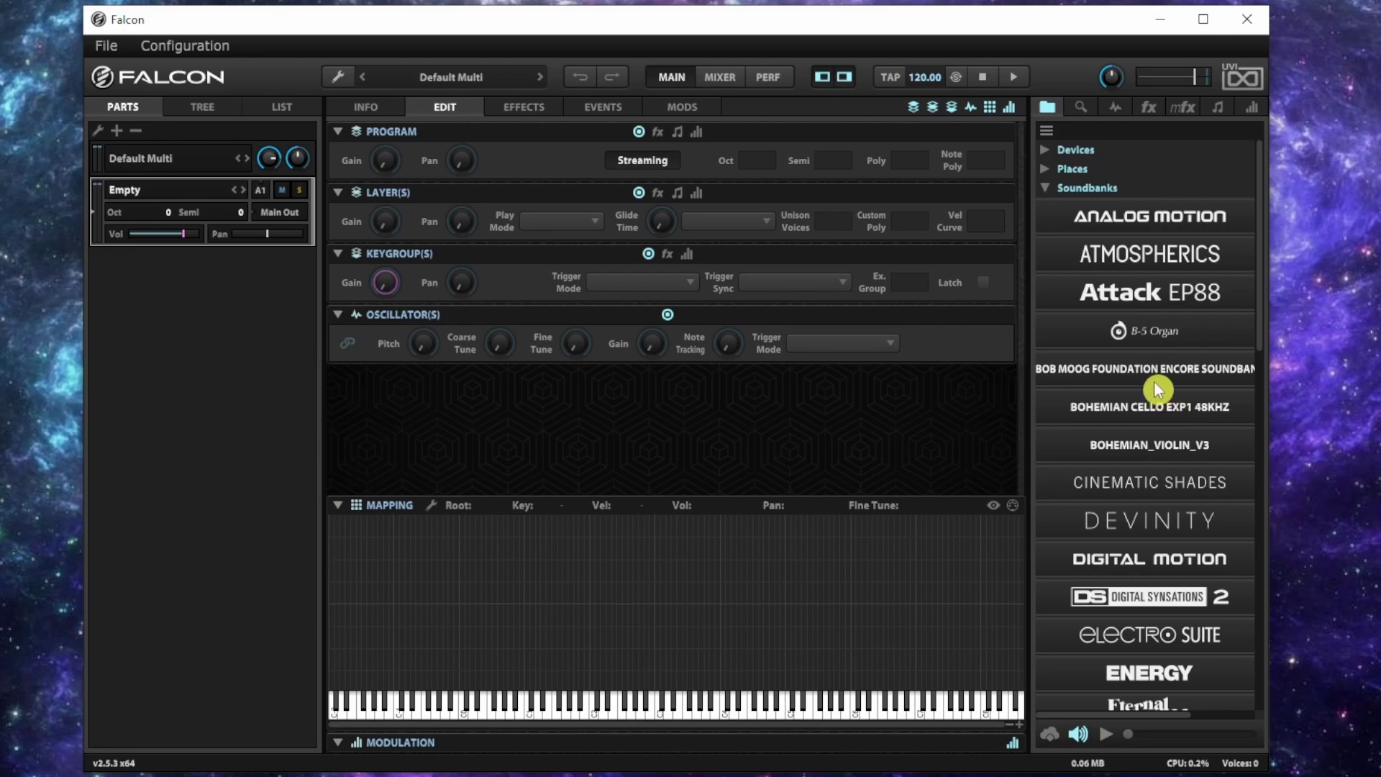
{"action": "scroll", "coordinate": [1150, 458], "scroll_direction": "down", "scroll_amount": 12}
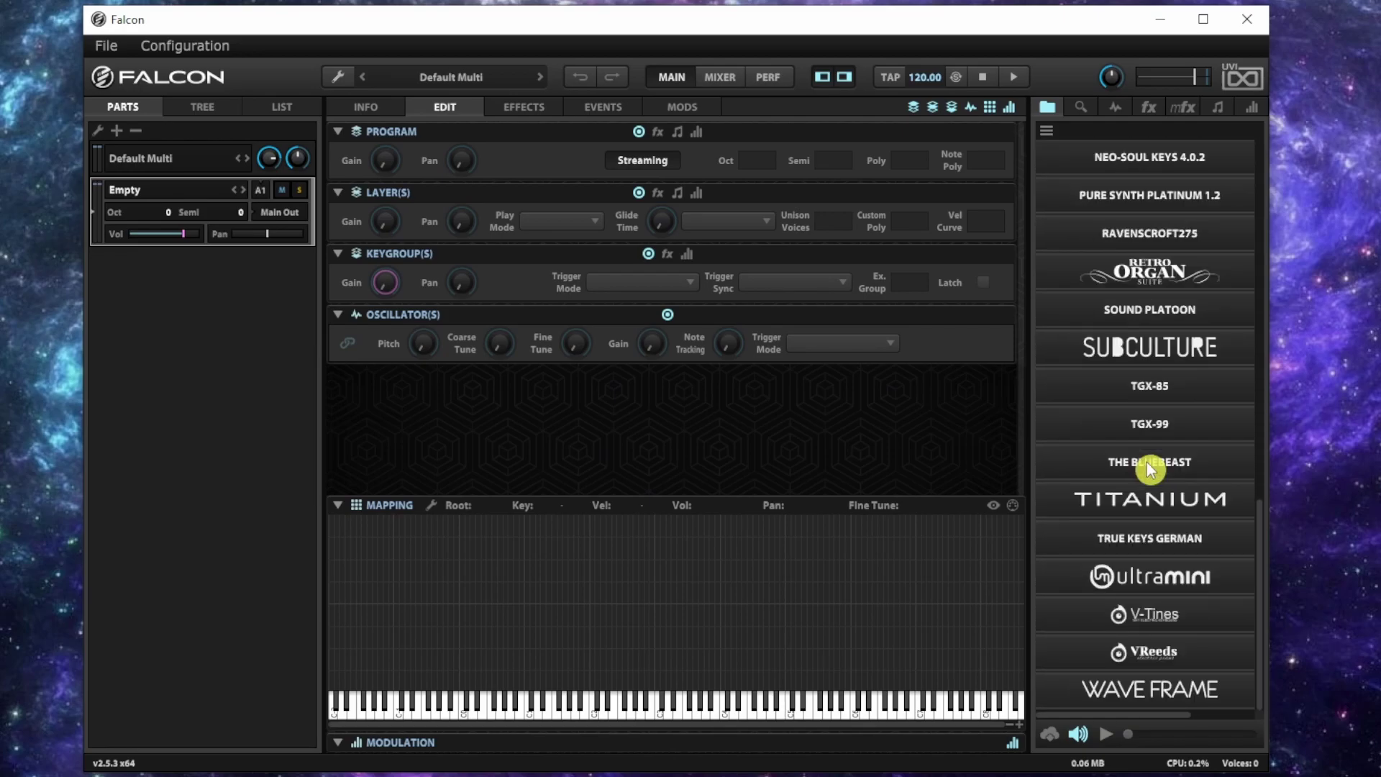
{"action": "scroll", "coordinate": [1149, 470], "scroll_direction": "up", "scroll_amount": 3}
{"action": "scroll", "coordinate": [1123, 376], "scroll_direction": "up", "scroll_amount": 3}
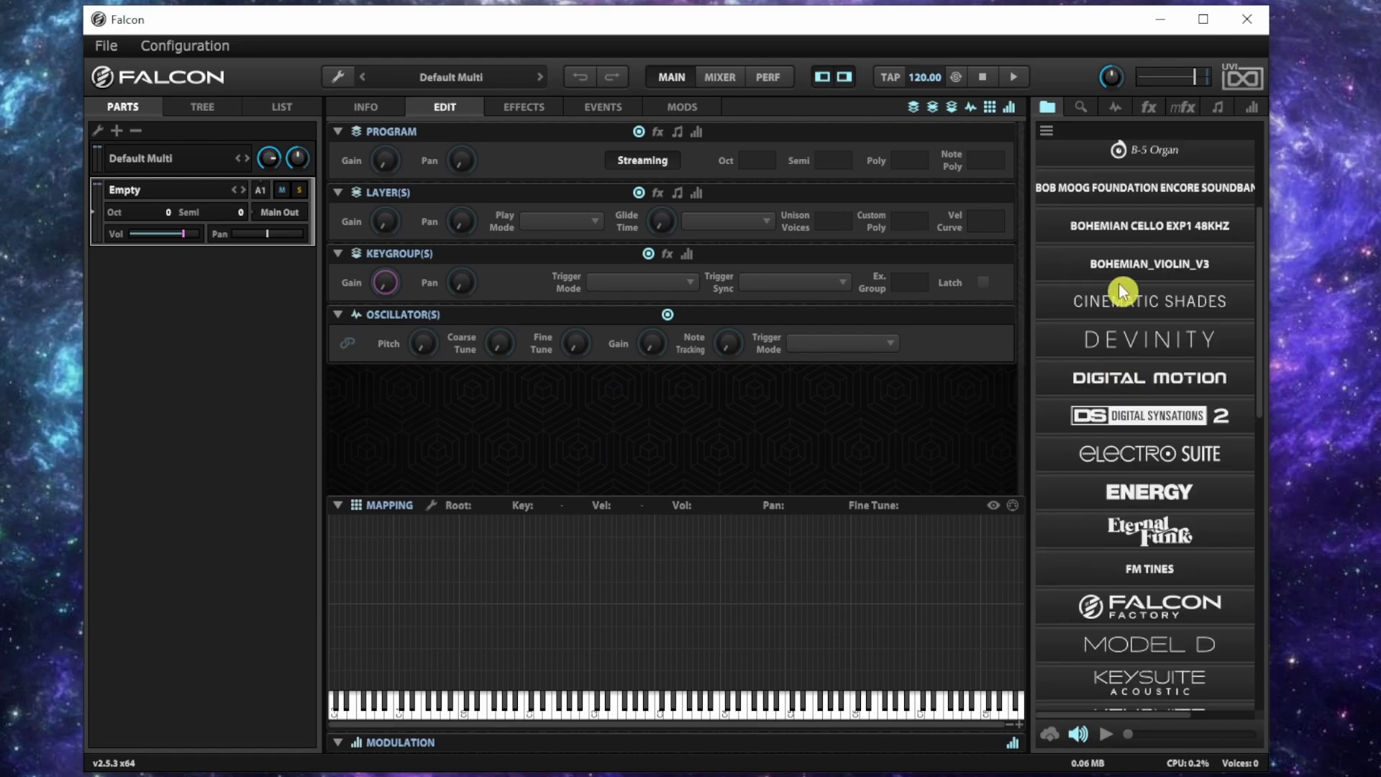
{"action": "scroll", "coordinate": [1137, 331], "scroll_direction": "down", "scroll_amount": 6}
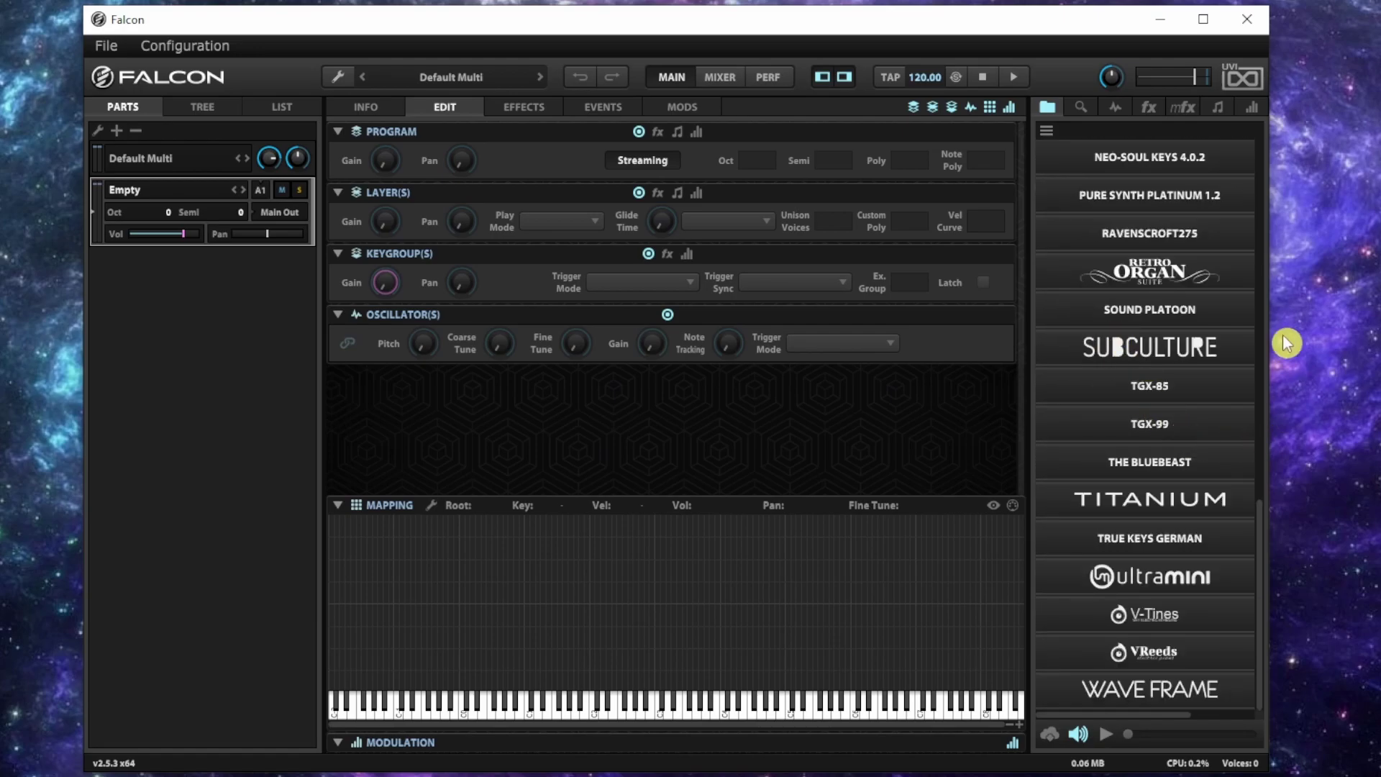
Add the Ravenscroft 275 preset as a new part, play a test note, and collapse the bank
{"action": "left_click", "coordinate": [1160, 230]}
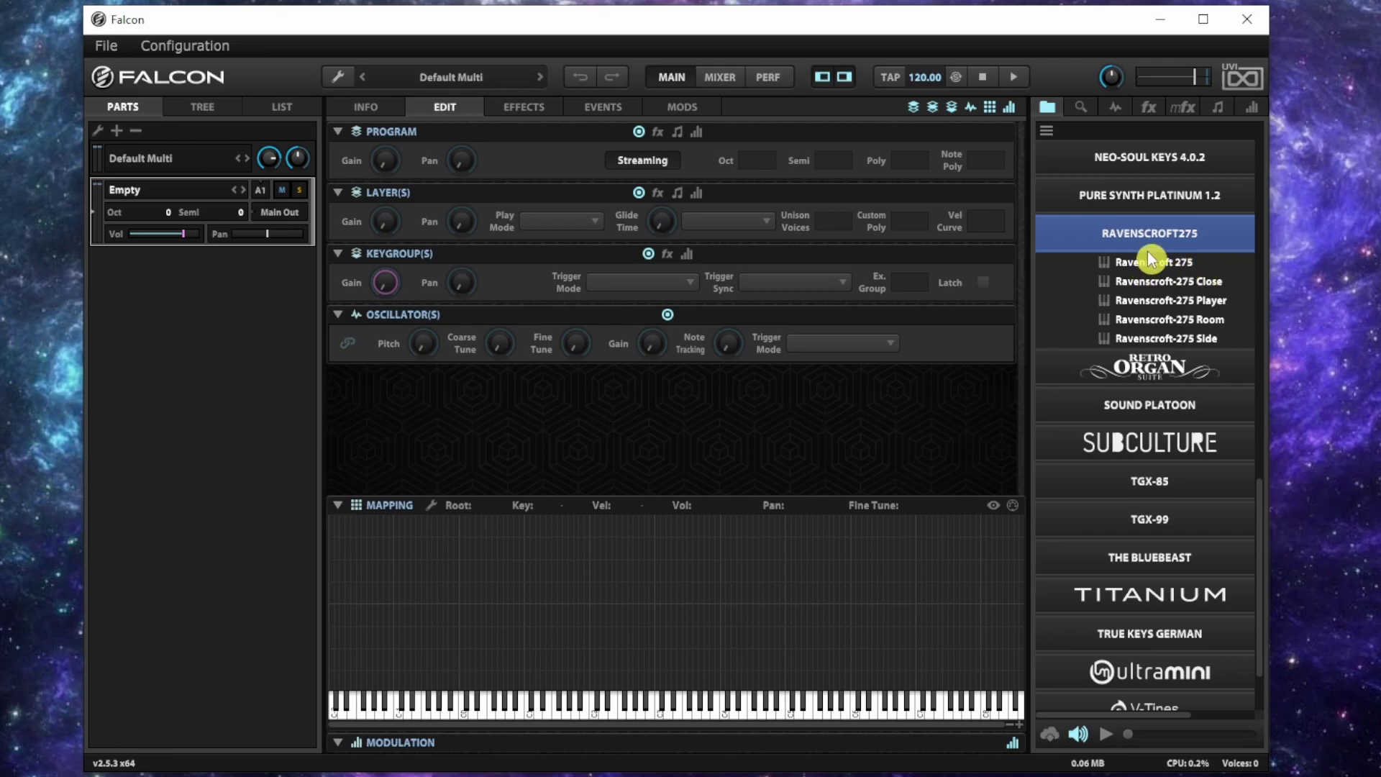
{"action": "left_click_drag", "start_coordinate": [1150, 263], "coordinate": [170, 346]}
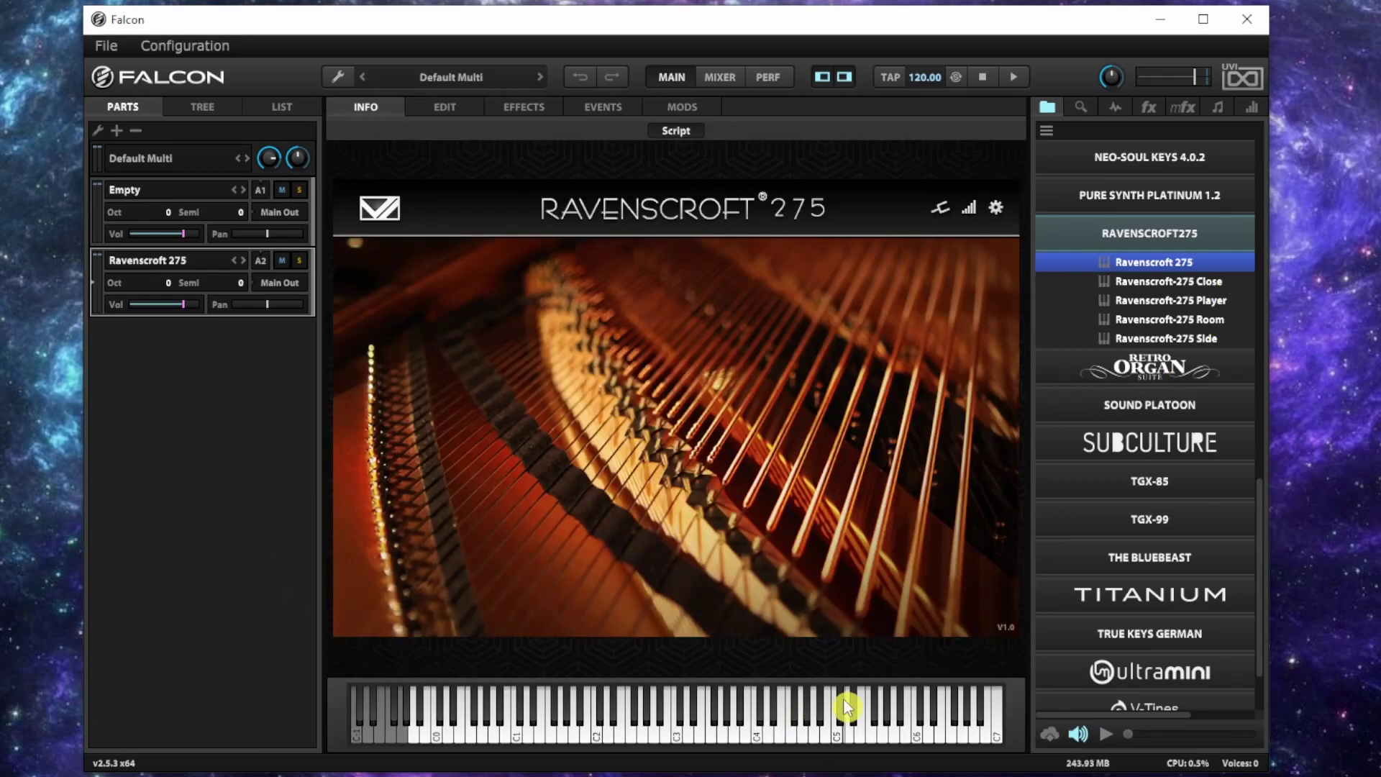
{"action": "left_click", "coordinate": [848, 699]}
{"action": "left_click", "coordinate": [1095, 242]}
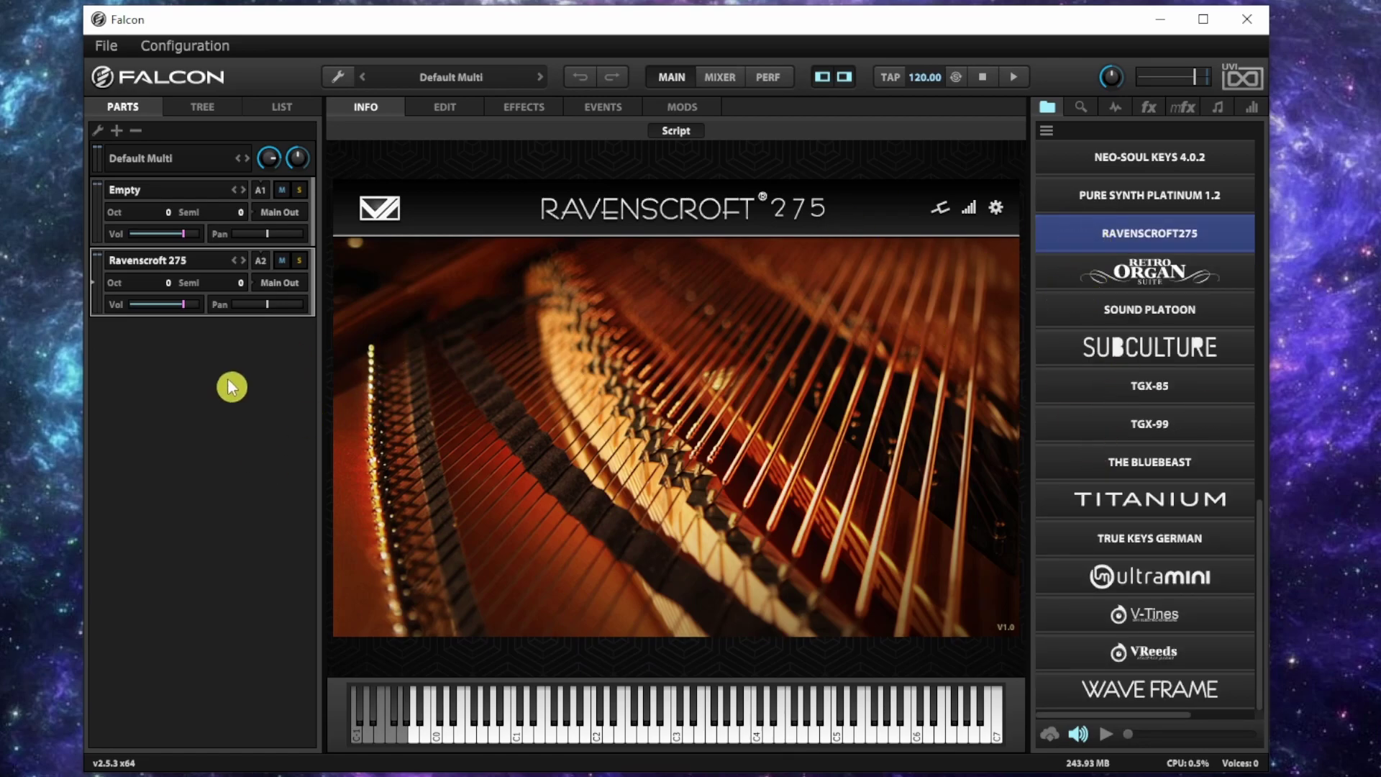
Expand ATMOSPHERICS and its Pure Pads folder to list the pad presets
{"action": "scroll", "coordinate": [1144, 410], "scroll_direction": "up", "scroll_amount": 10}
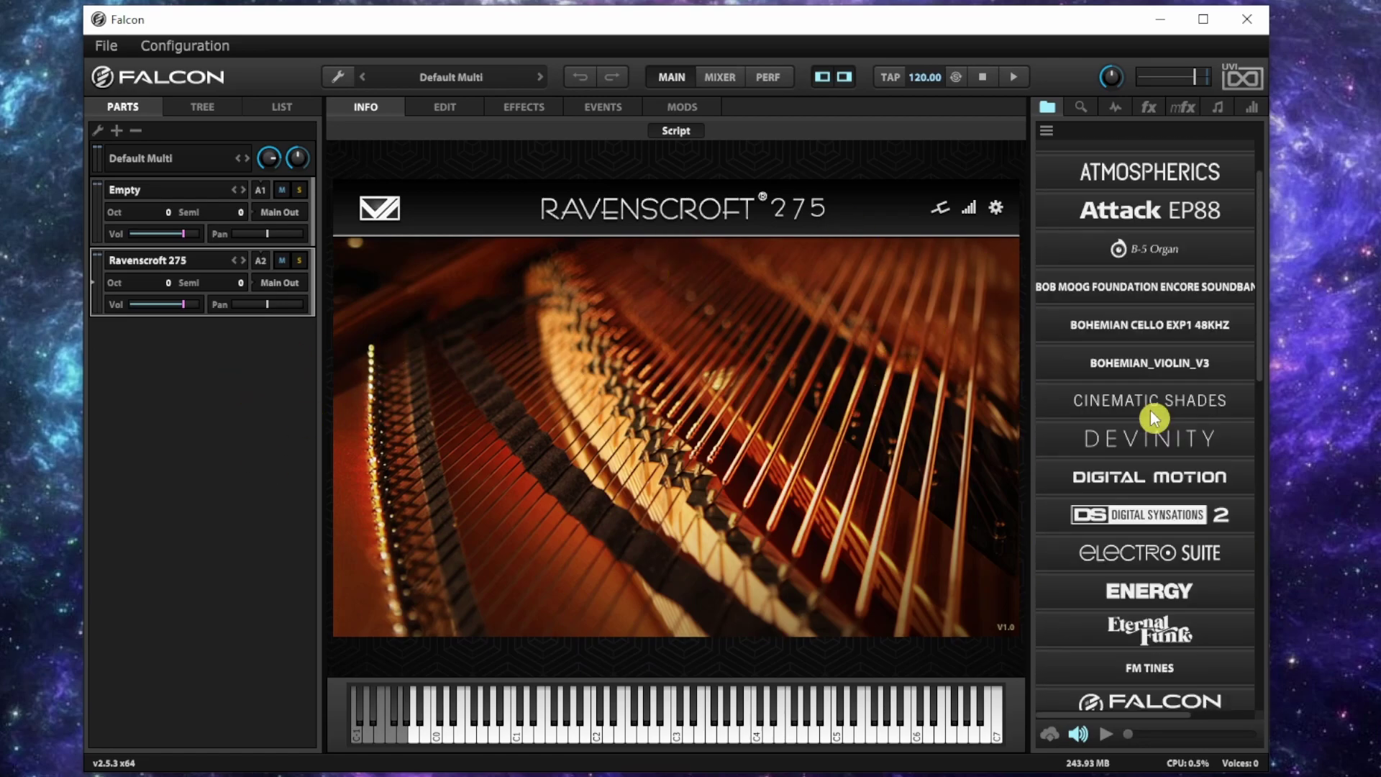
{"action": "scroll", "coordinate": [1152, 411], "scroll_direction": "up", "scroll_amount": 2}
{"action": "left_click", "coordinate": [1180, 260]}
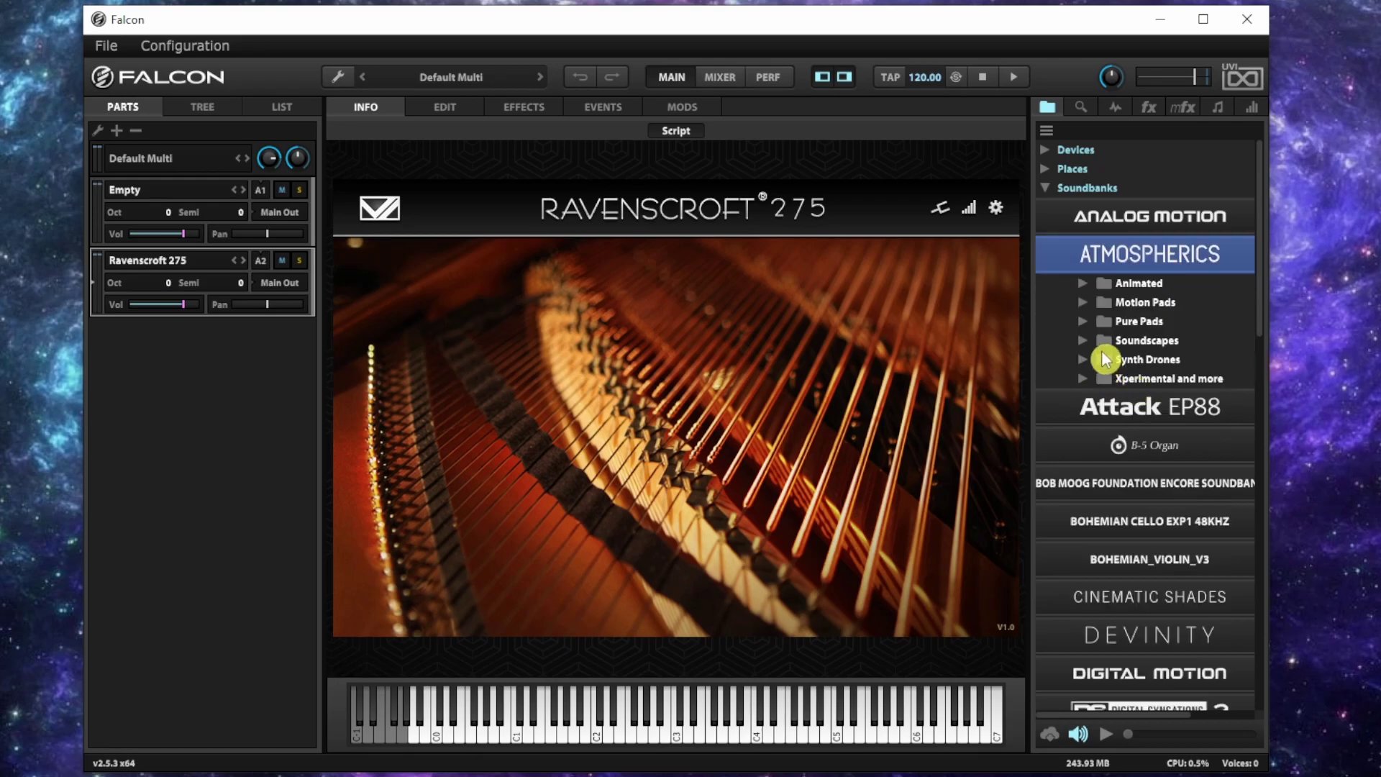
{"action": "left_click", "coordinate": [1085, 323]}
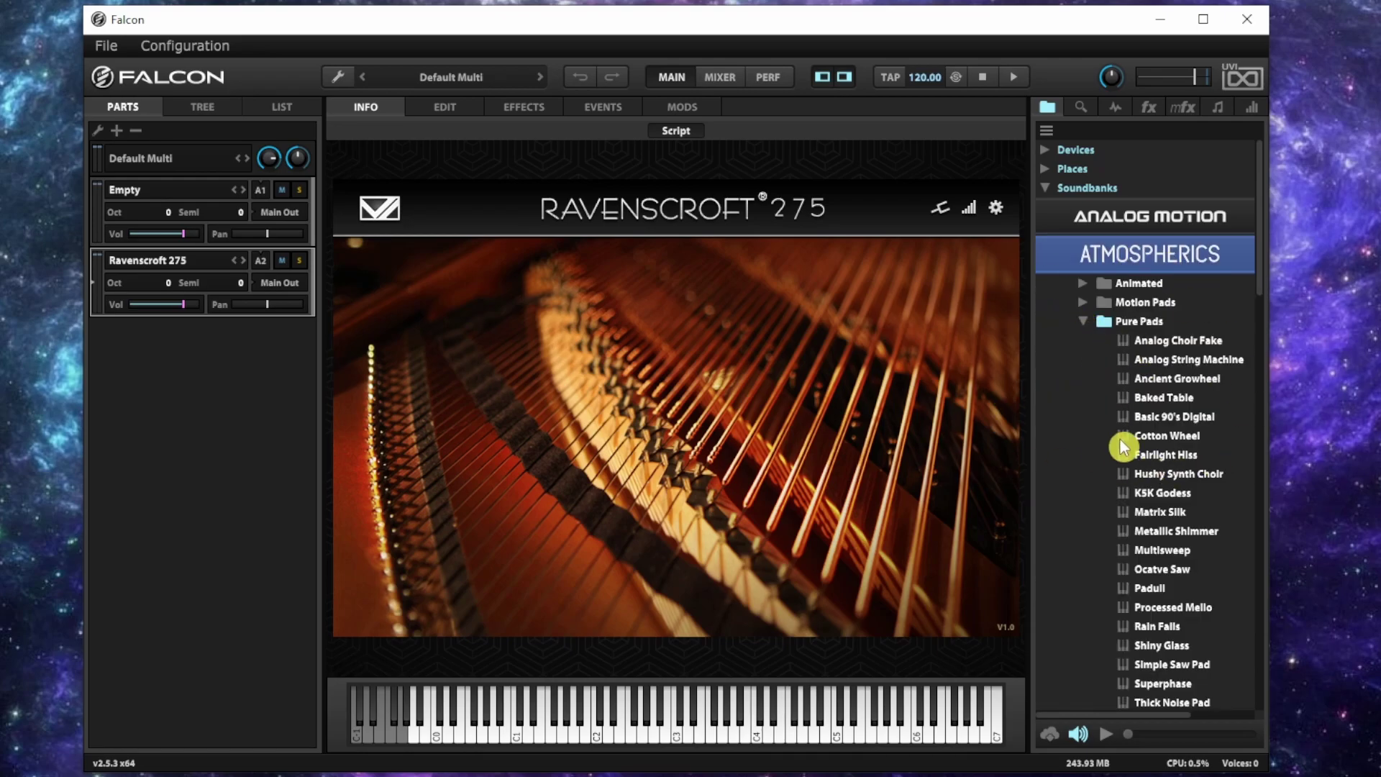
Add Basic 90's Digital and Warmth to the Parts panel as new parts
{"action": "scroll", "coordinate": [1069, 451], "scroll_direction": "down", "scroll_amount": 3}
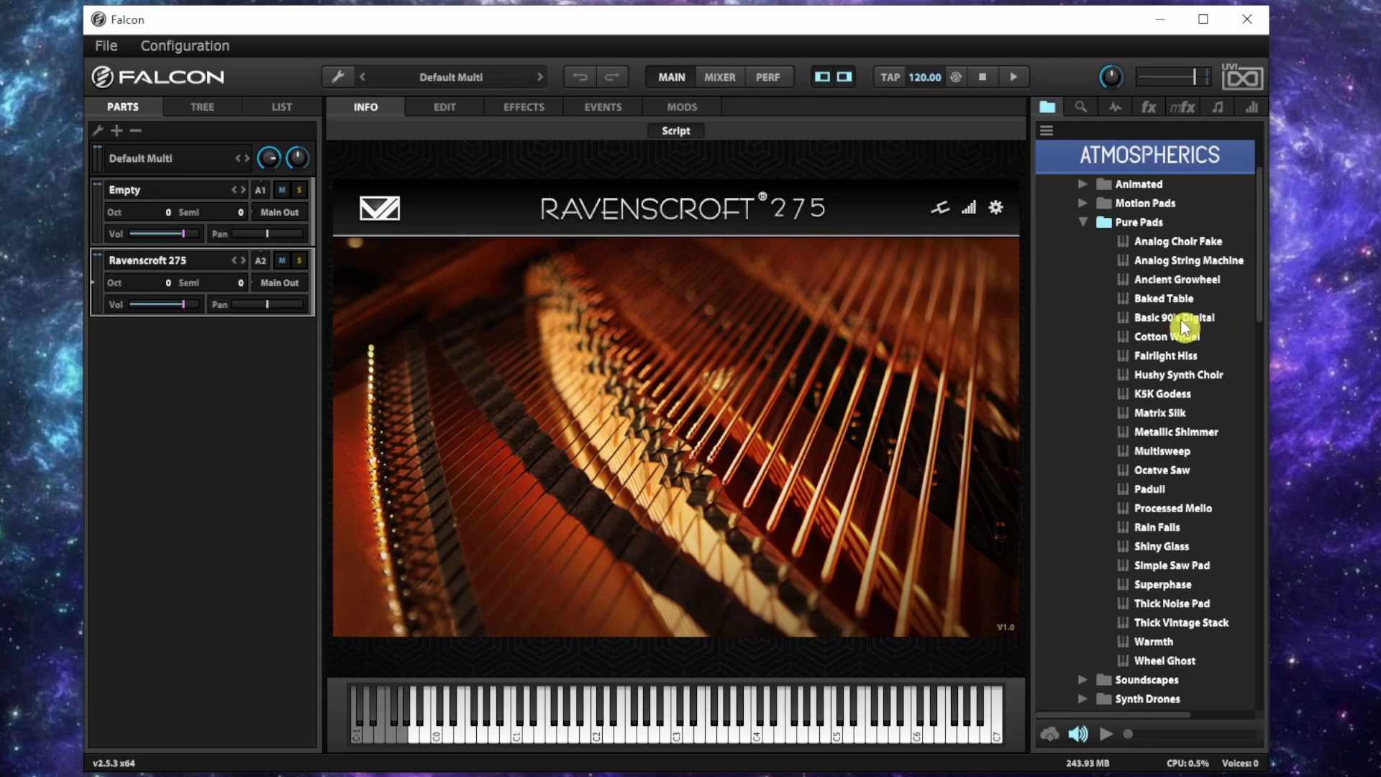
{"action": "left_click_drag", "start_coordinate": [1181, 318], "coordinate": [194, 403]}
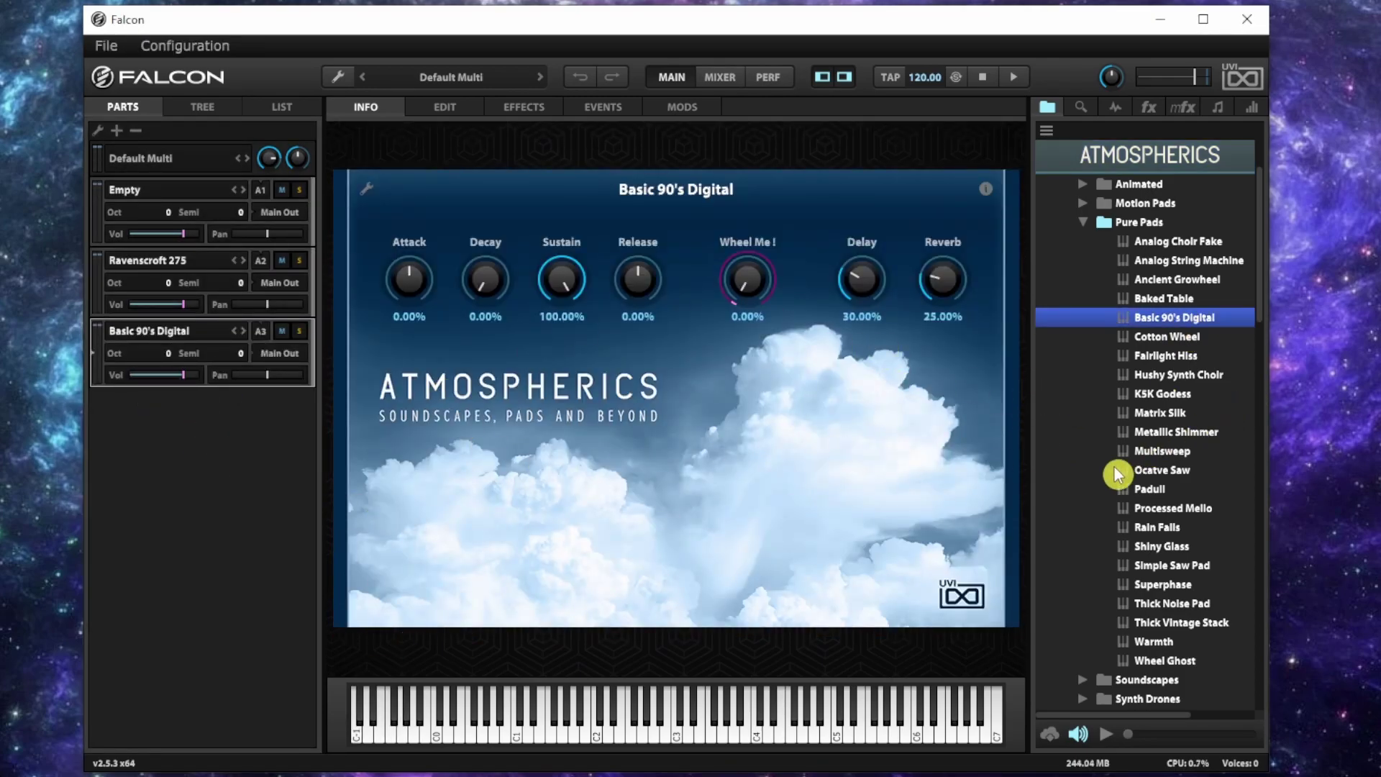
{"action": "scroll", "coordinate": [1119, 475], "scroll_direction": "down", "scroll_amount": 5}
{"action": "scroll", "coordinate": [1114, 465], "scroll_direction": "up", "scroll_amount": 5}
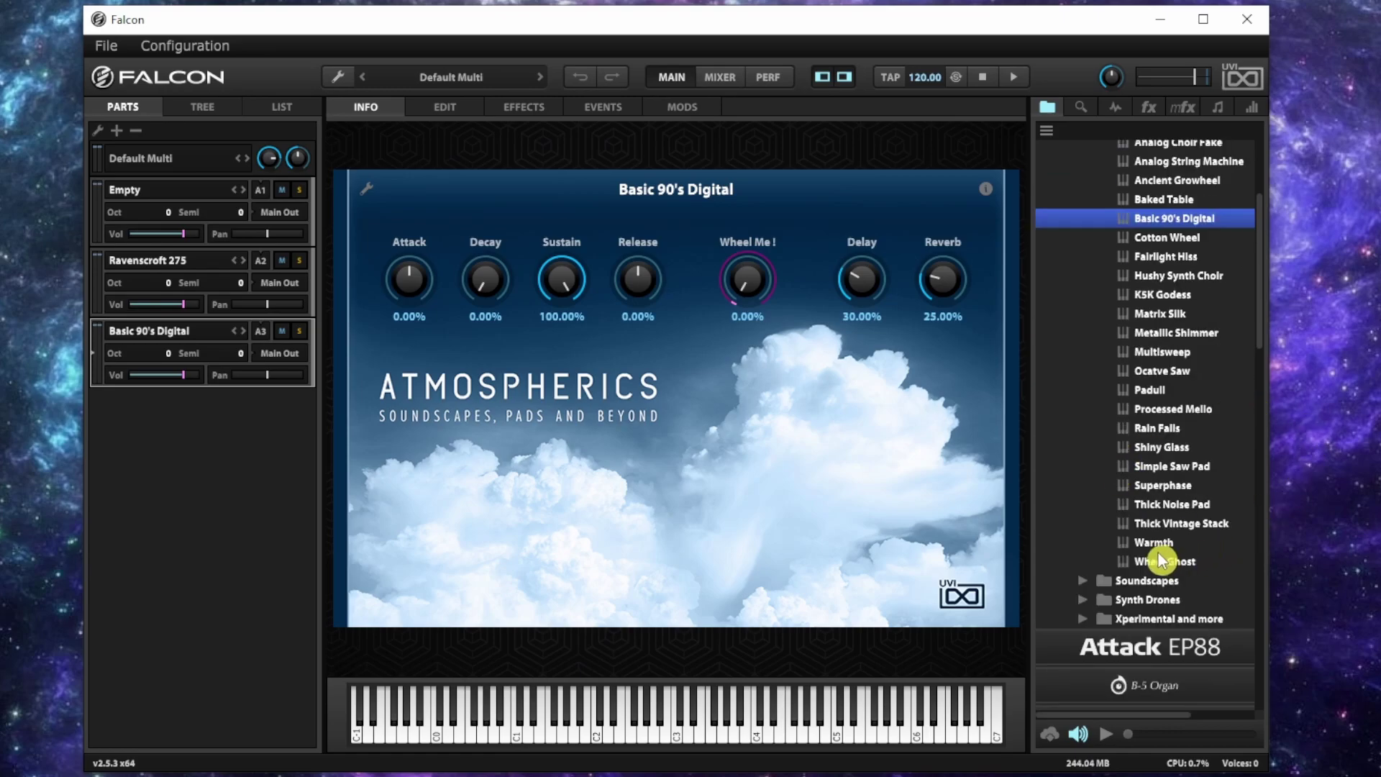
{"action": "left_click_drag", "start_coordinate": [1146, 552], "coordinate": [231, 478]}
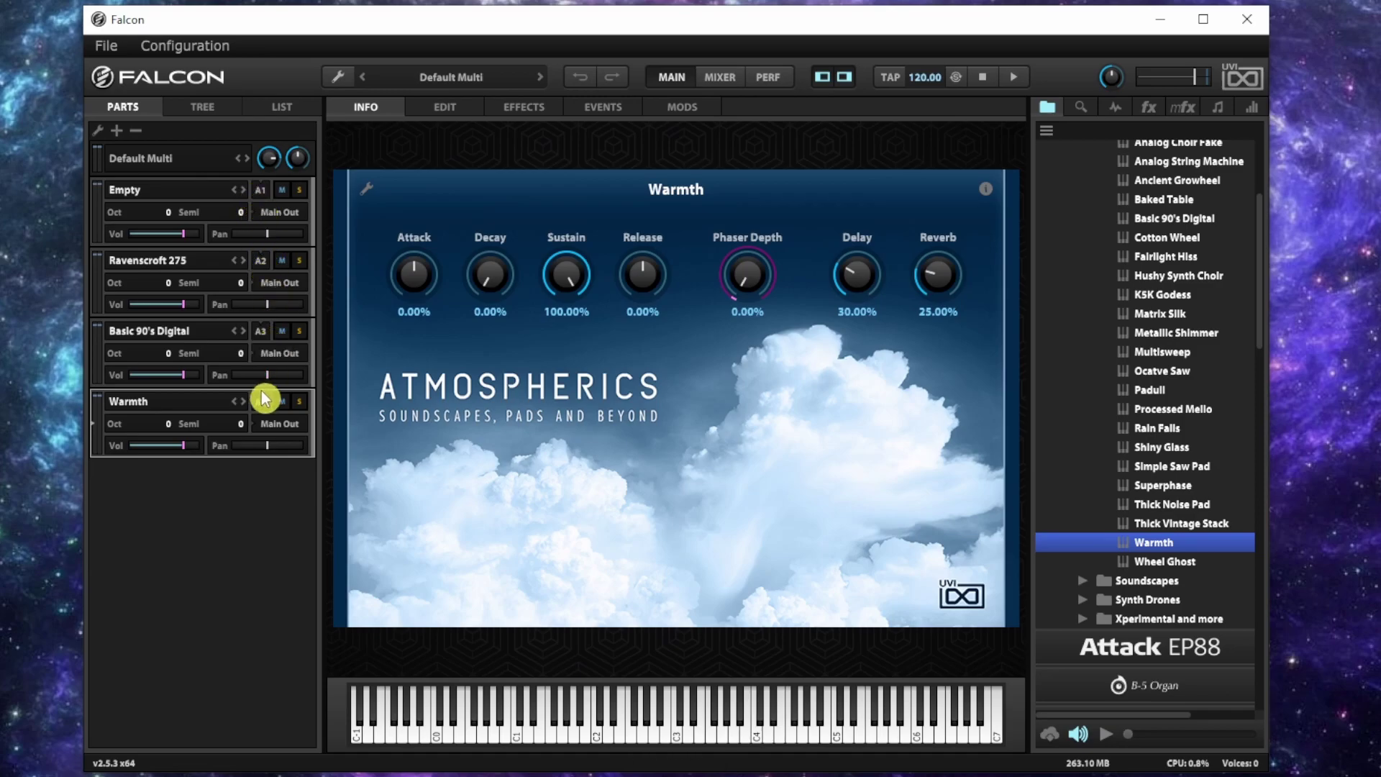
Set Ravenscroft 275, Basic 90's Digital and Warmth to MIDI channel A1
{"action": "left_click", "coordinate": [259, 265]}
{"action": "left_click", "coordinate": [284, 297]}
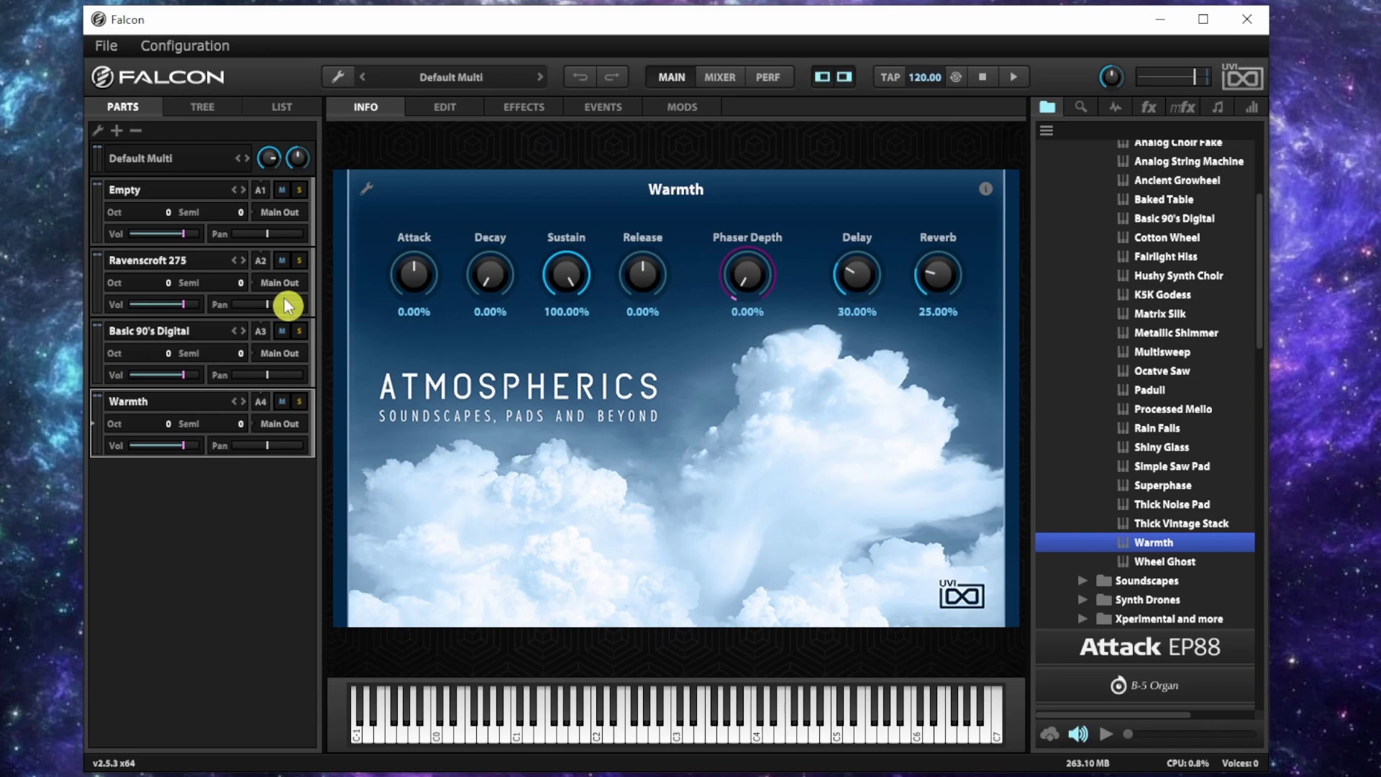
{"action": "left_click", "coordinate": [260, 333]}
{"action": "left_click", "coordinate": [272, 363]}
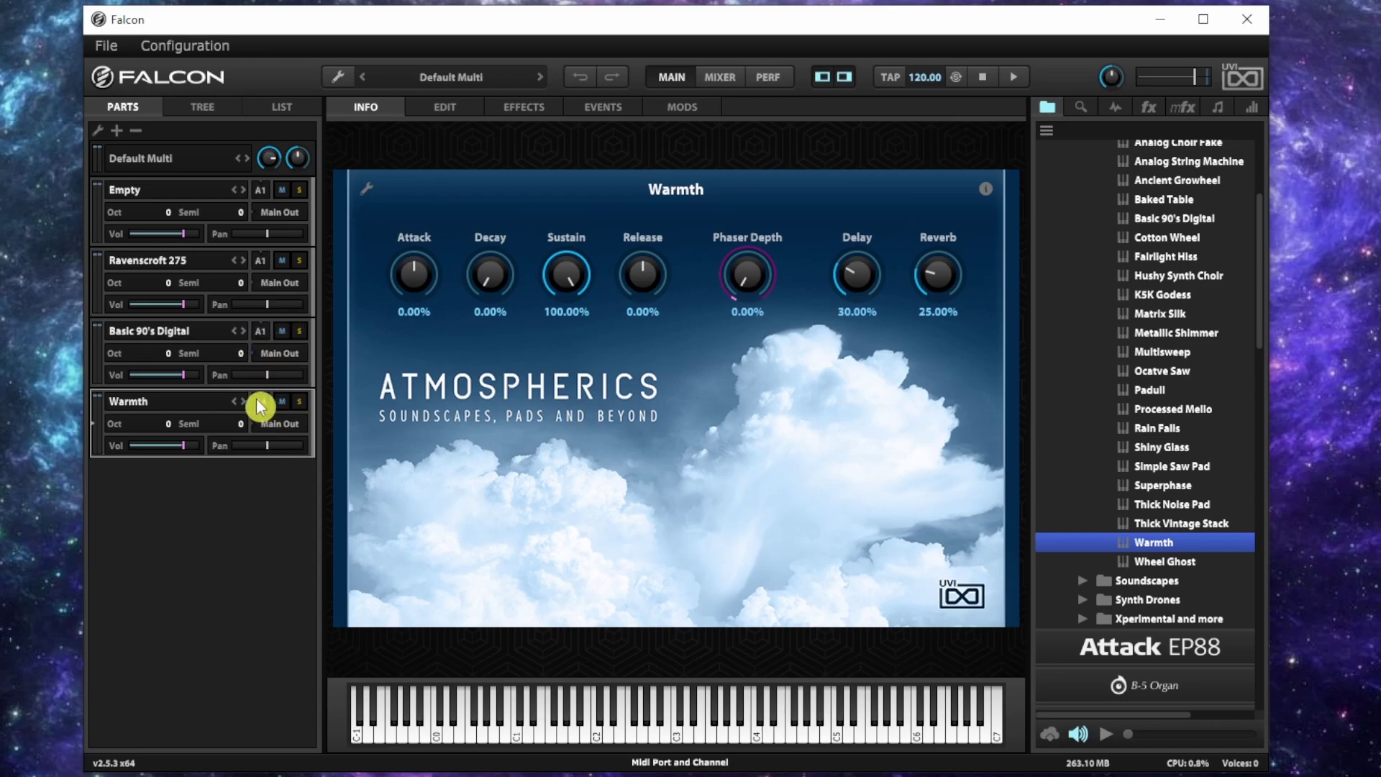
{"action": "left_click", "coordinate": [261, 402]}
{"action": "left_click", "coordinate": [273, 436]}
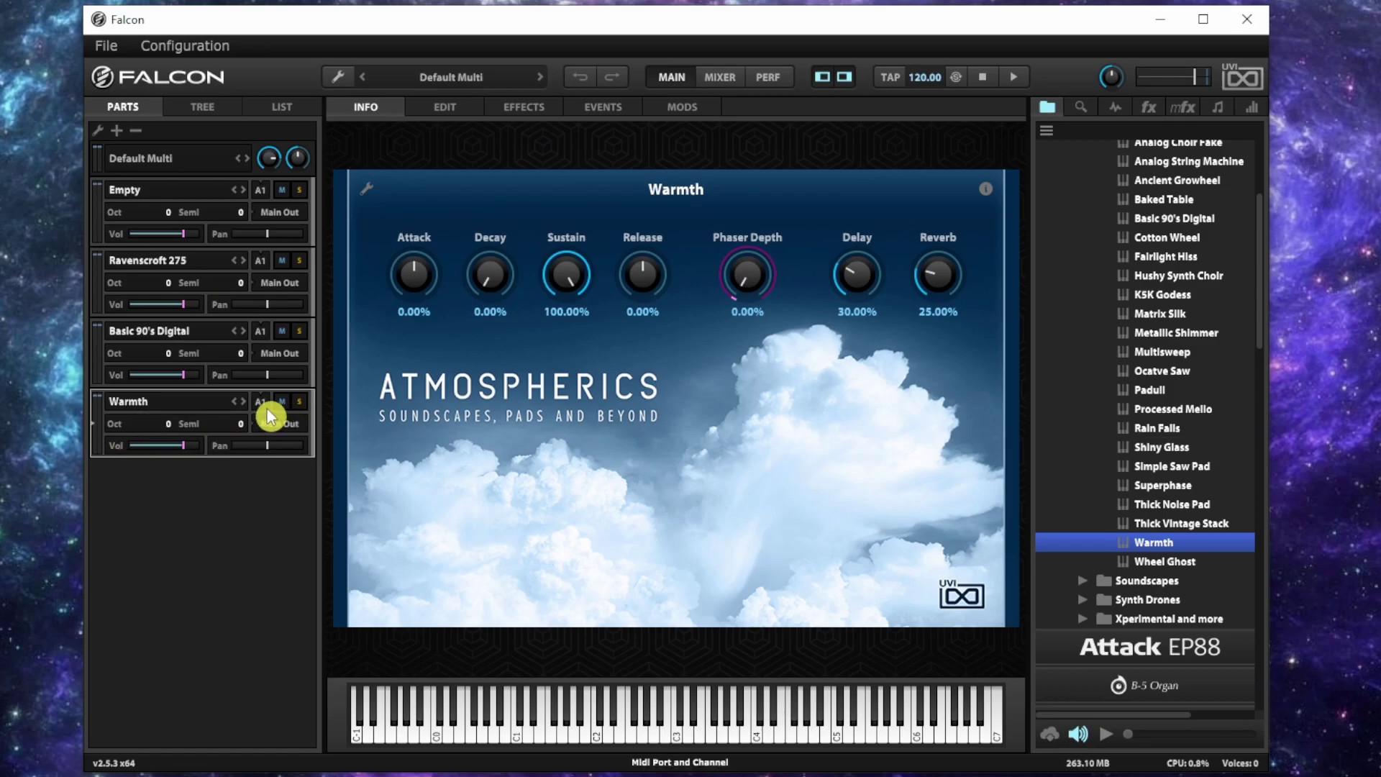
Turn the Warmth, Basic 90's Digital and Empty part volumes fully down
{"action": "left_click_drag", "start_coordinate": [179, 449], "coordinate": [135, 446]}
{"action": "left_click_drag", "start_coordinate": [187, 377], "coordinate": [135, 376]}
{"action": "left_click_drag", "start_coordinate": [179, 234], "coordinate": [102, 254]}
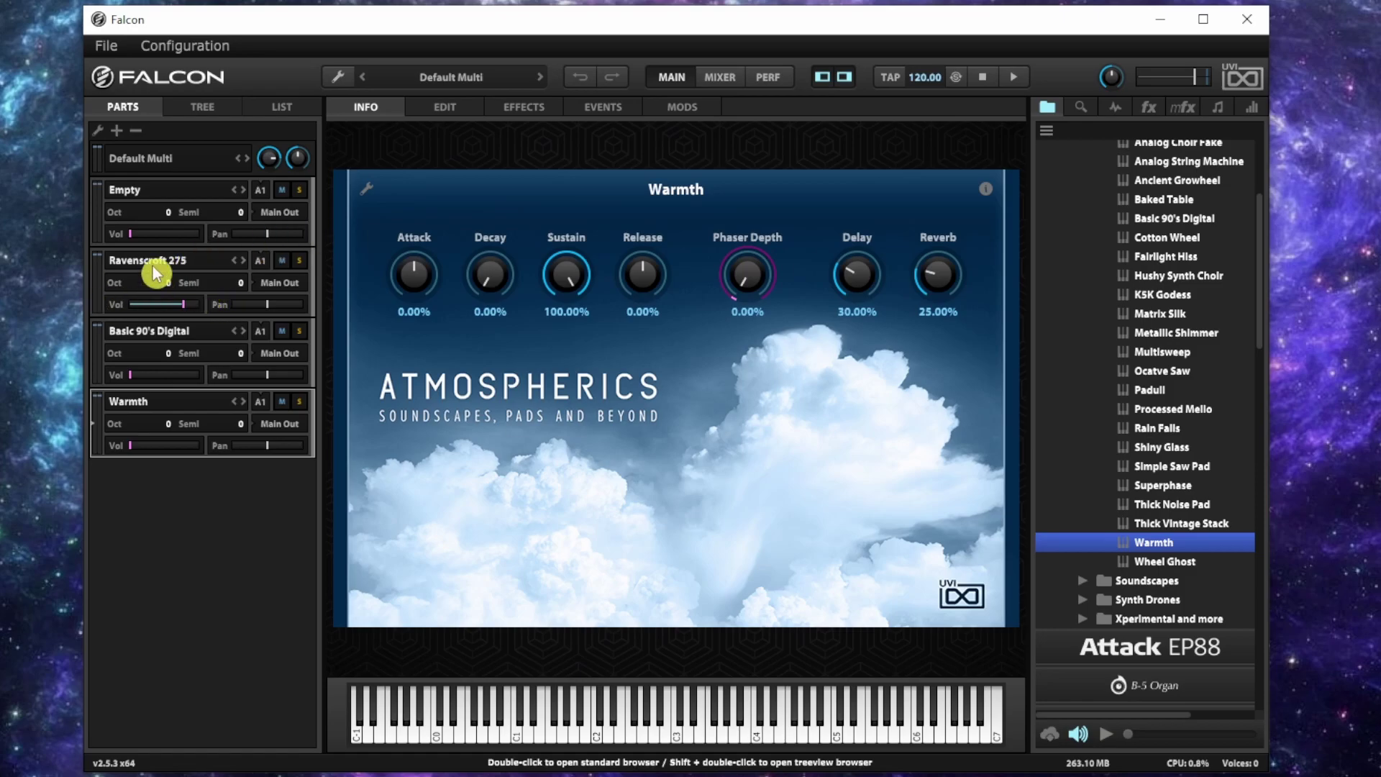
Select the Ravenscroft 275 part and check its velocity curve panel before returning
{"action": "left_click", "coordinate": [152, 266]}
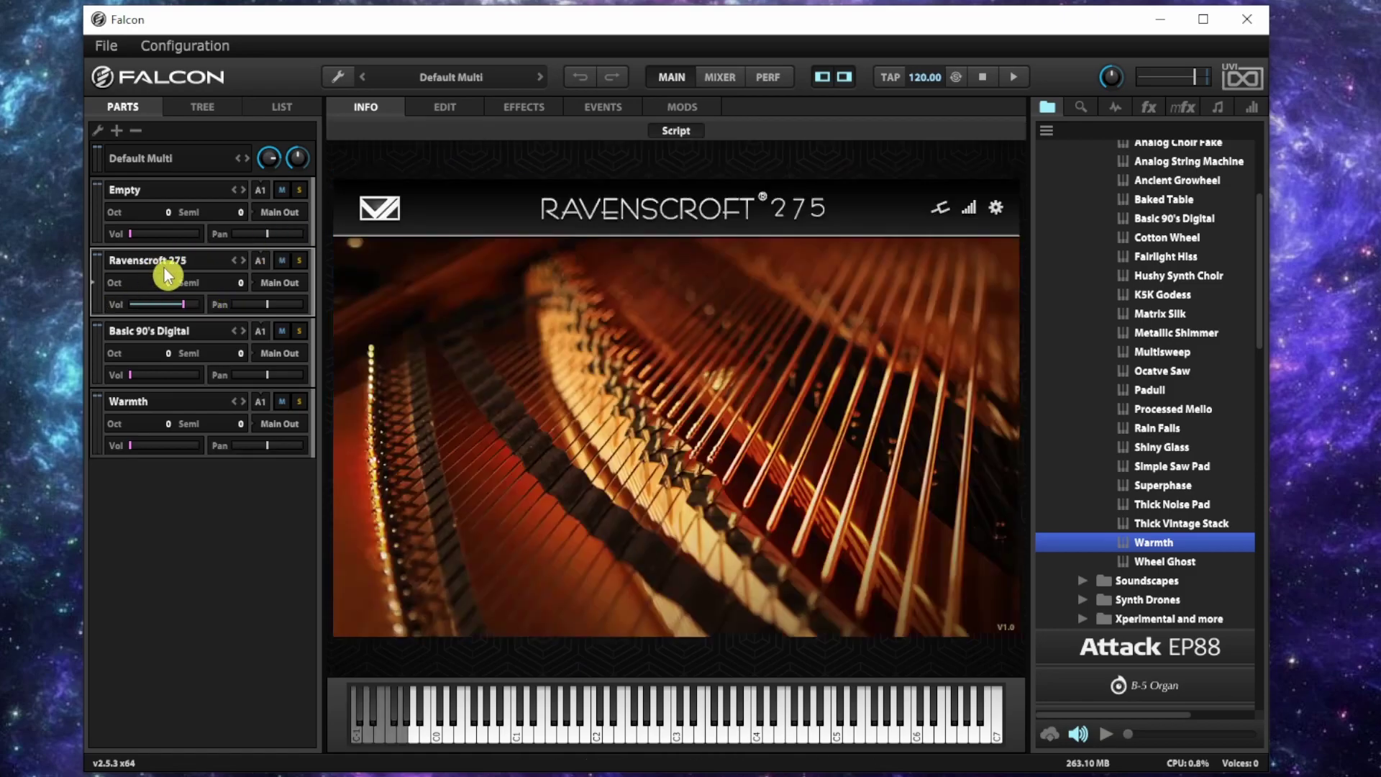
{"action": "left_click", "coordinate": [967, 215]}
{"action": "left_click", "coordinate": [997, 210]}
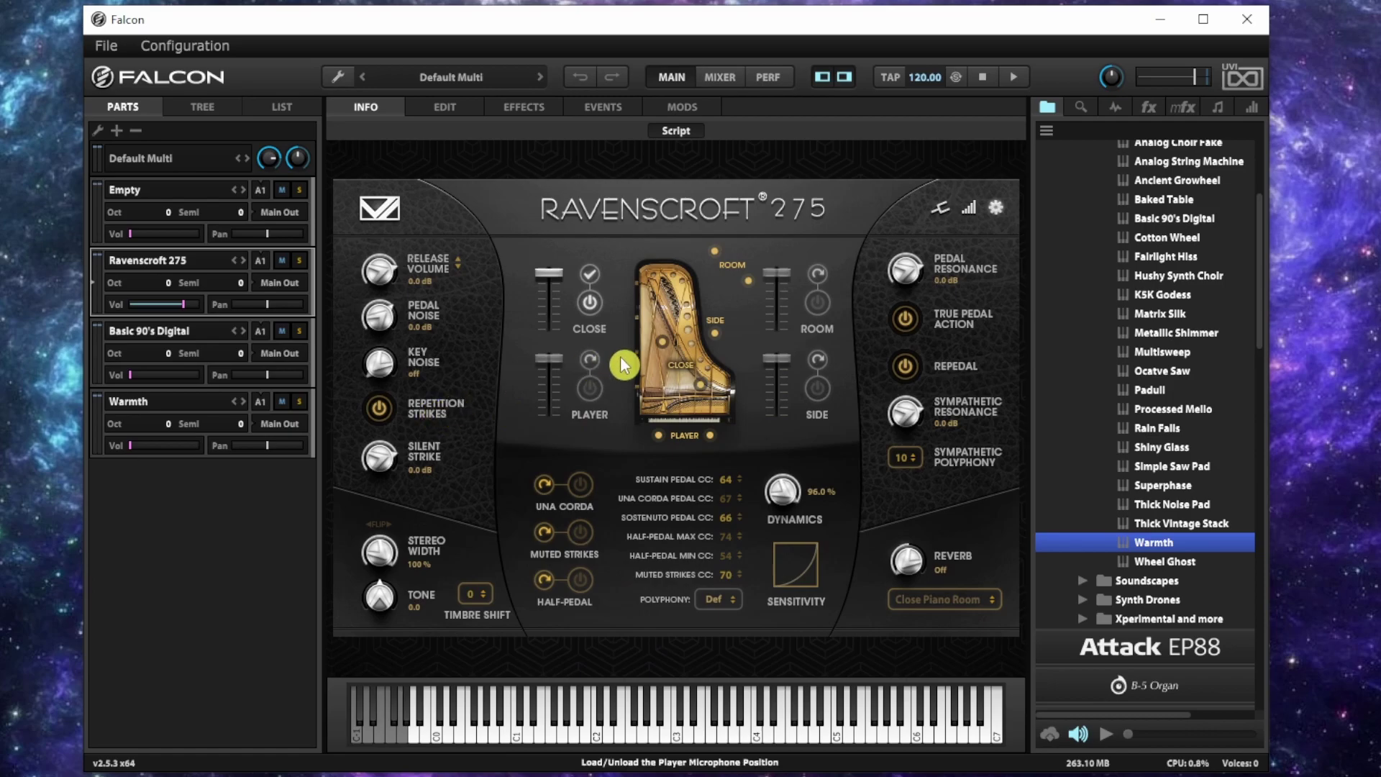
Load and enable the Player, Room and Side microphone positions
{"action": "left_click", "coordinate": [589, 360]}
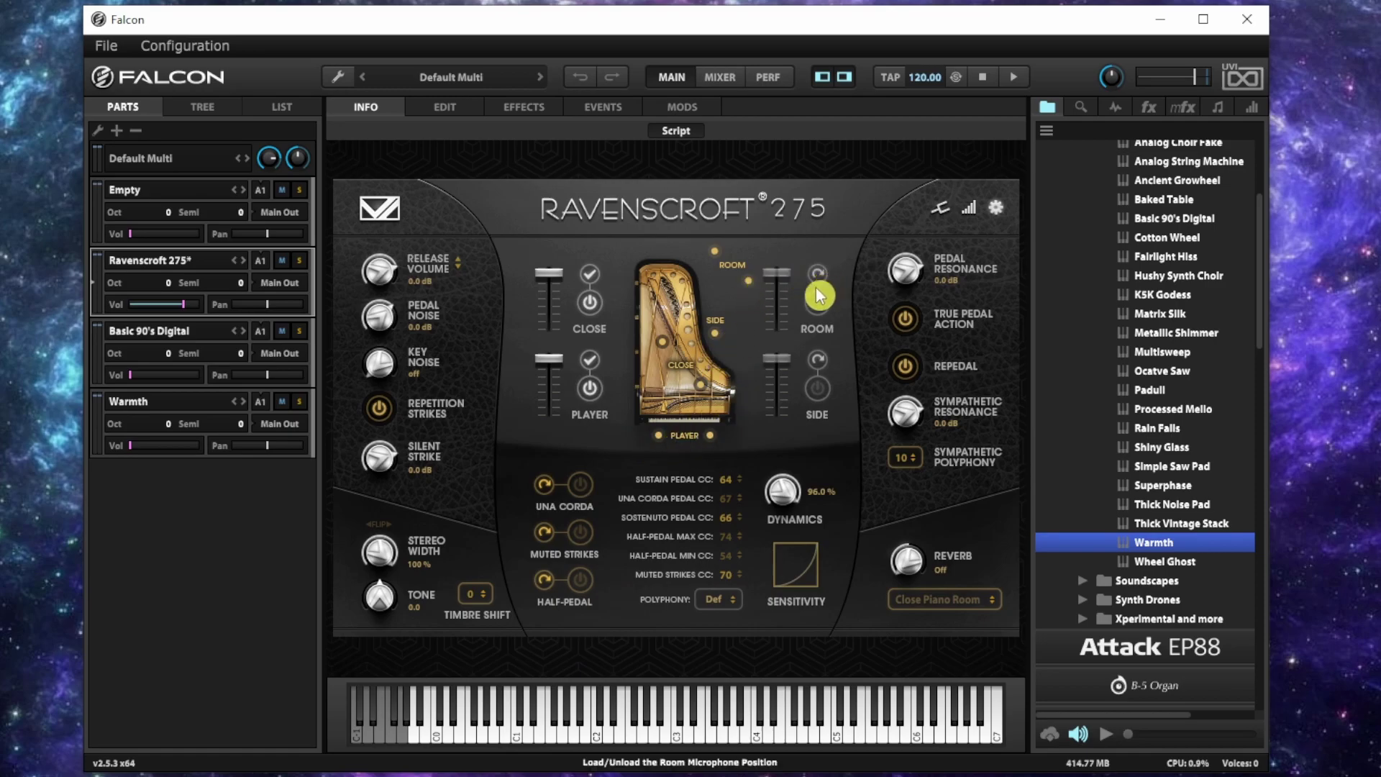
{"action": "left_click", "coordinate": [820, 314]}
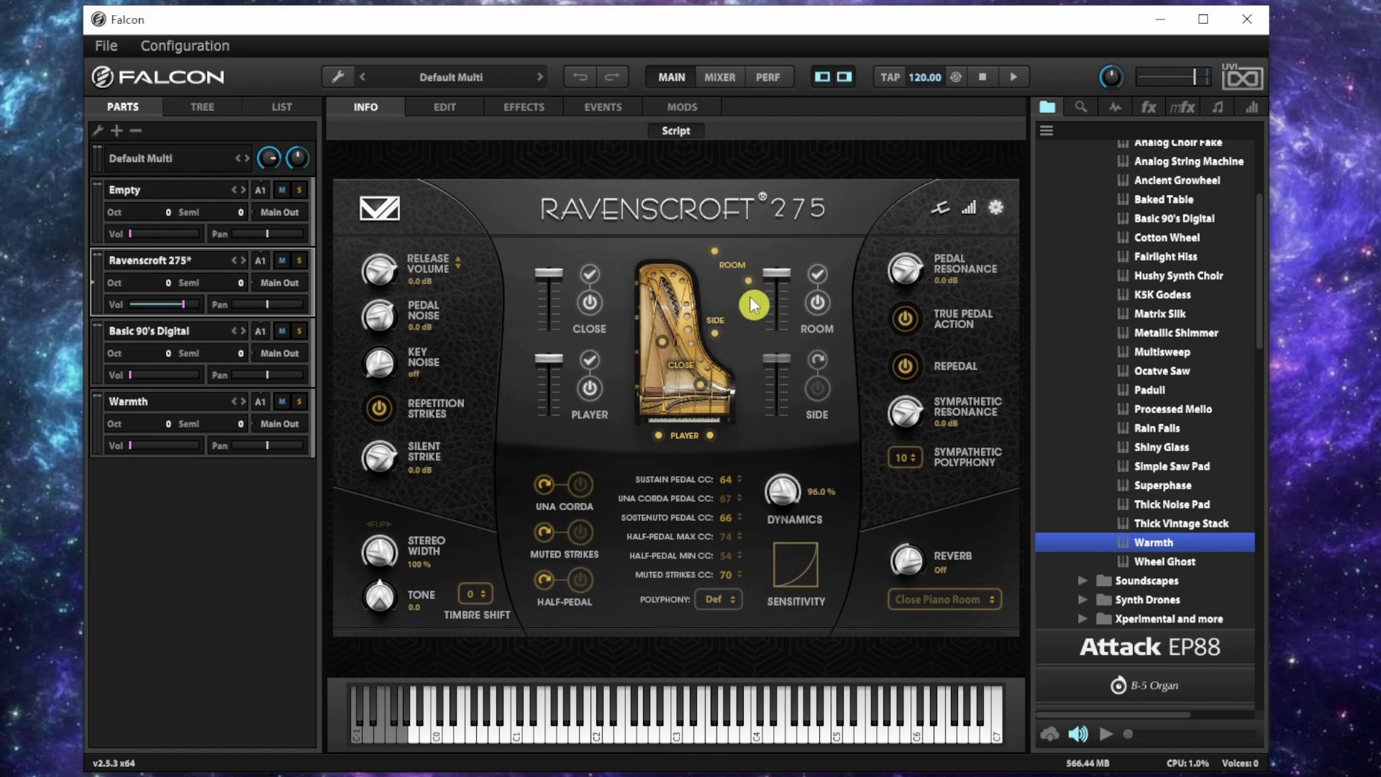
{"action": "left_click", "coordinate": [821, 367]}
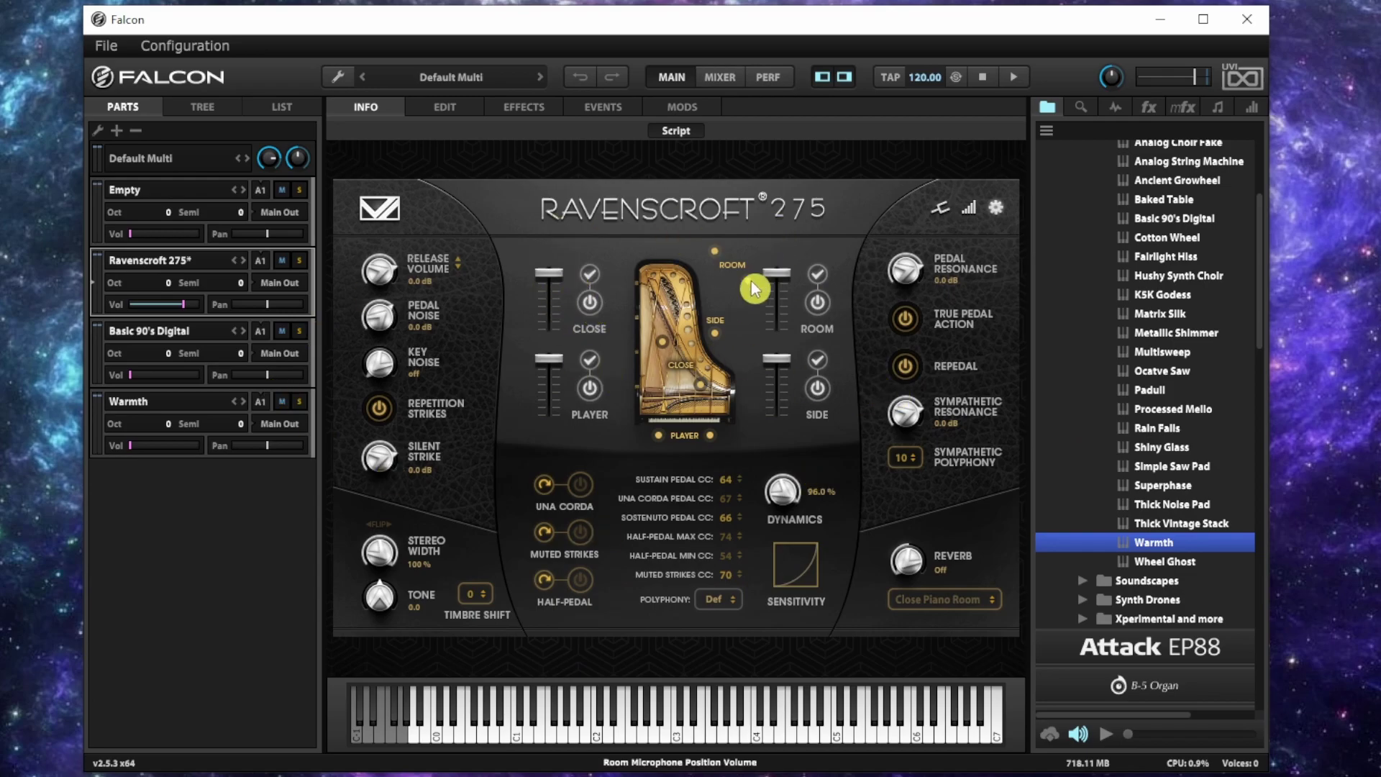
{"action": "mouse_move", "coordinate": [919, 560]}
{"action": "left_mouse_down"}
{"action": "mouse_move", "coordinate": [923, 516]}
{"action": "mouse_move", "coordinate": [925, 564]}
{"action": "left_mouse_up"}
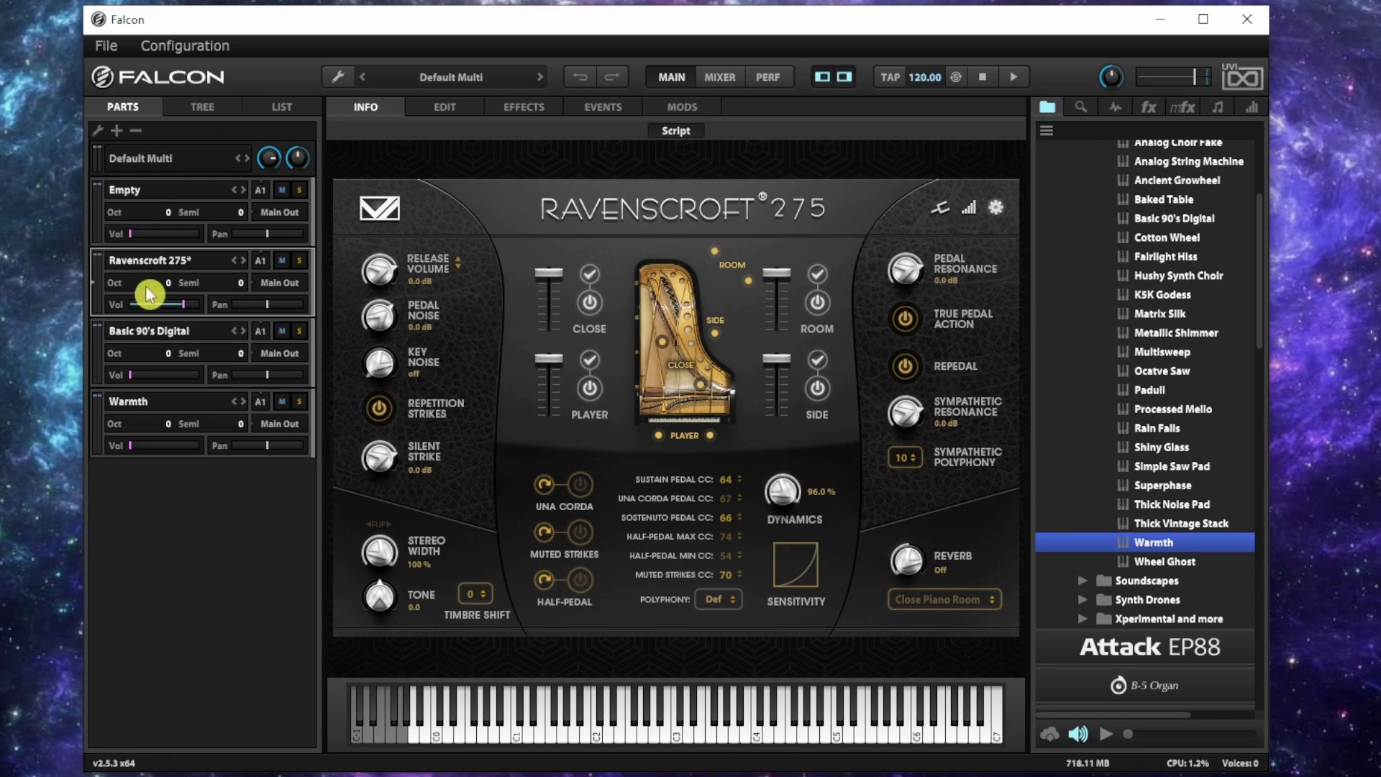
{"action": "left_click", "coordinate": [181, 305]}
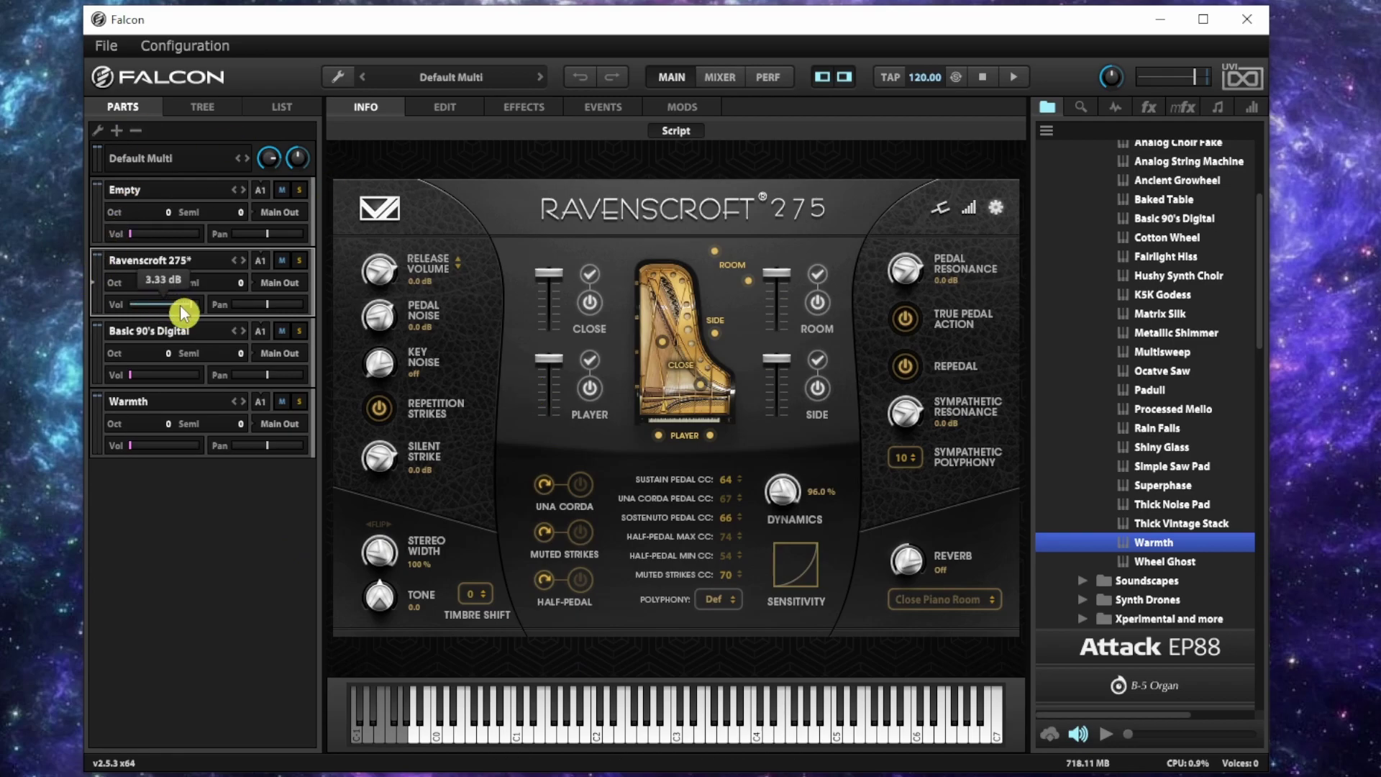
{"action": "left_click_drag", "start_coordinate": [184, 310], "coordinate": [216, 306]}
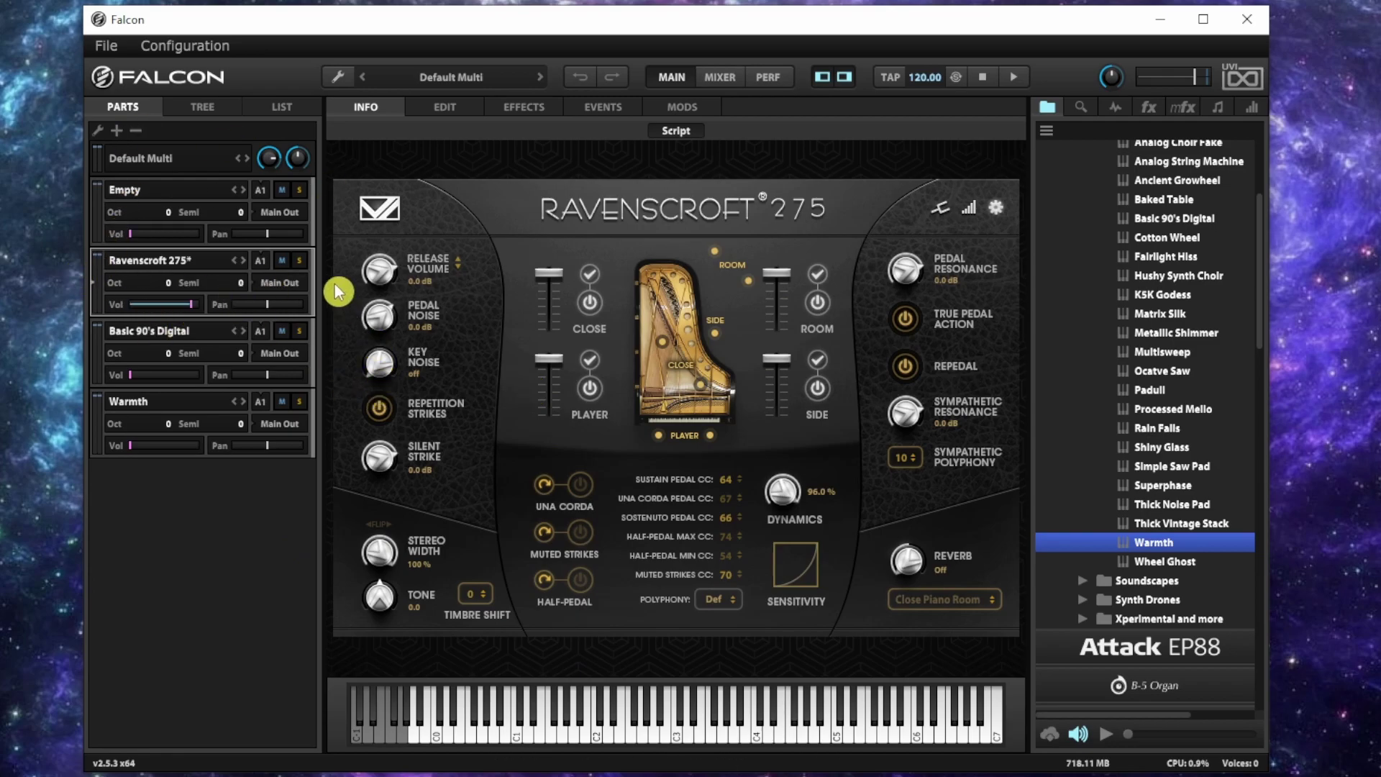
{"action": "right_click", "coordinate": [155, 313]}
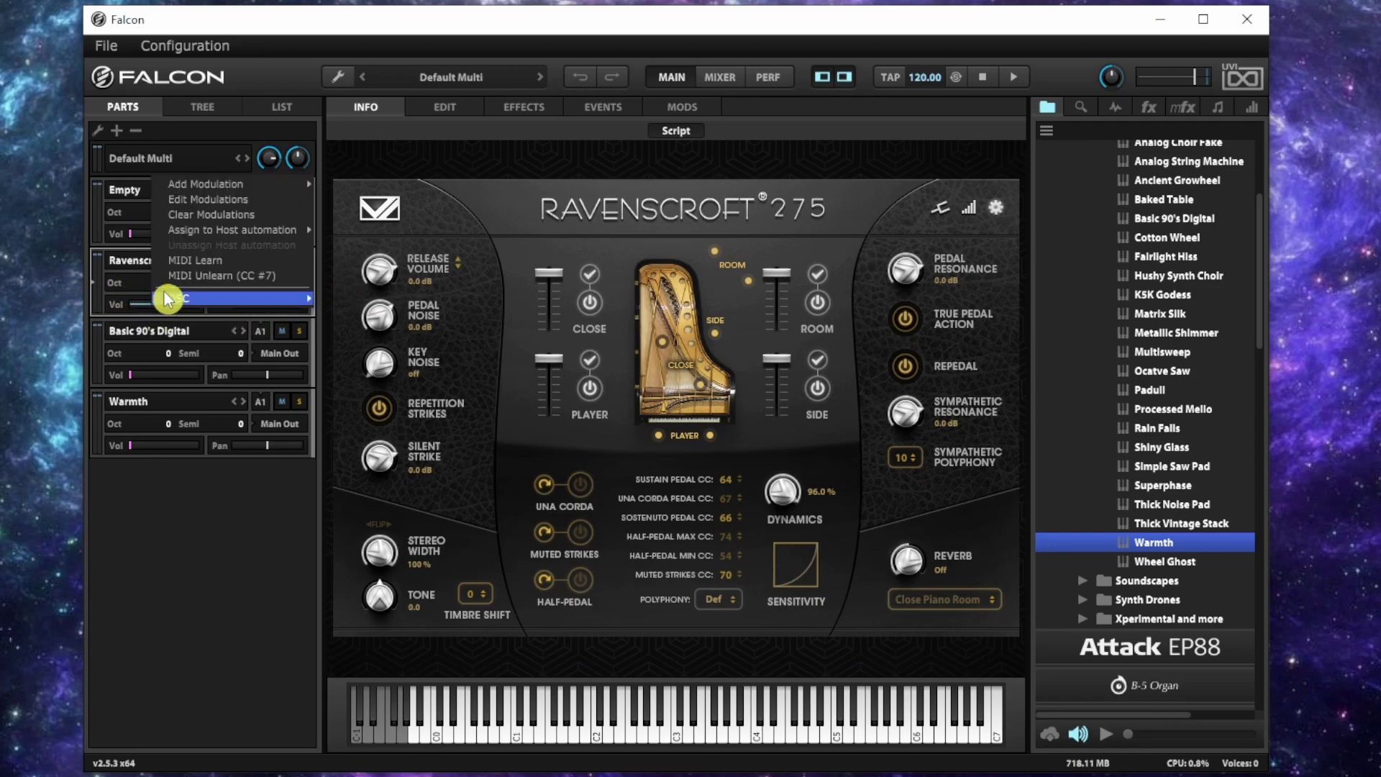
{"action": "left_click", "coordinate": [178, 509]}
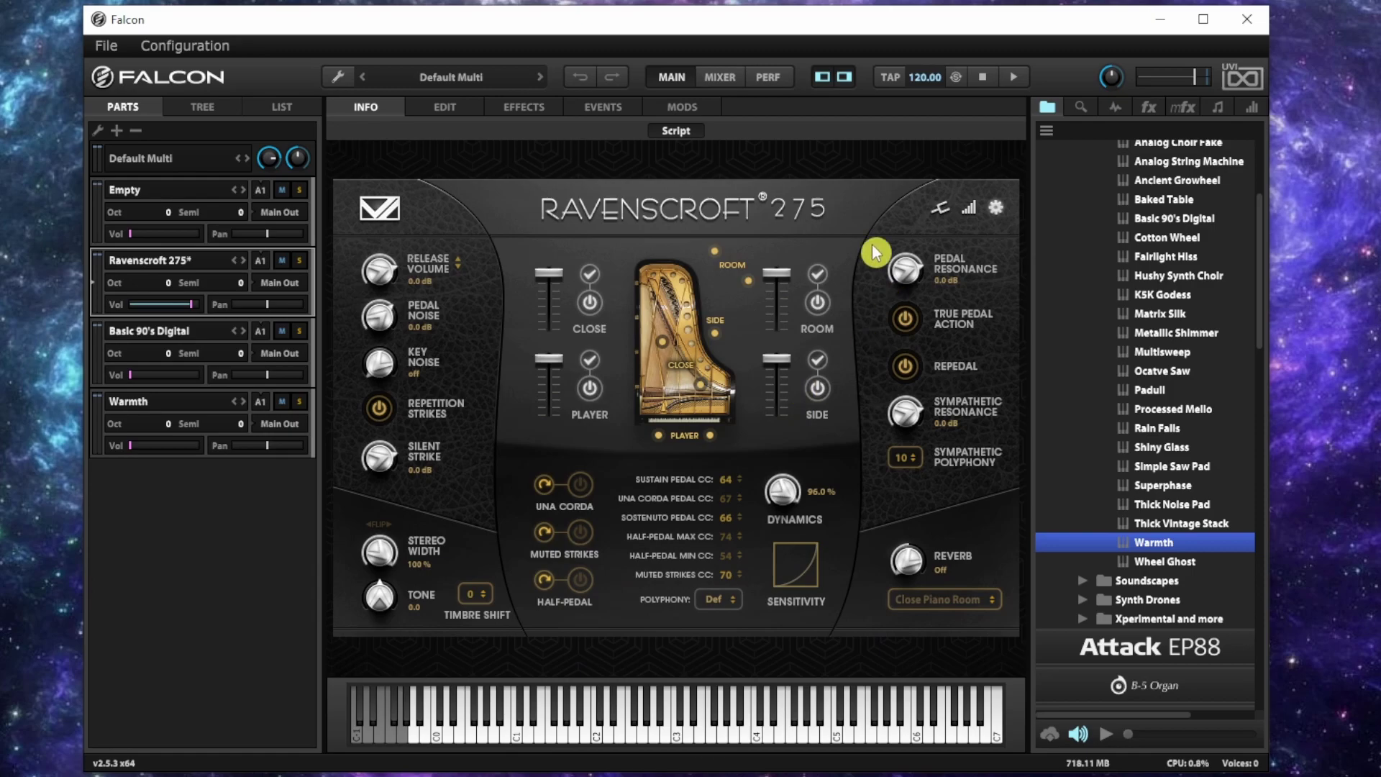
Collapse the Pure Pads folder and the Atmospherics soundbank
{"action": "scroll", "coordinate": [1083, 352], "scroll_direction": "up", "scroll_amount": 5}
{"action": "left_click", "coordinate": [1083, 323]}
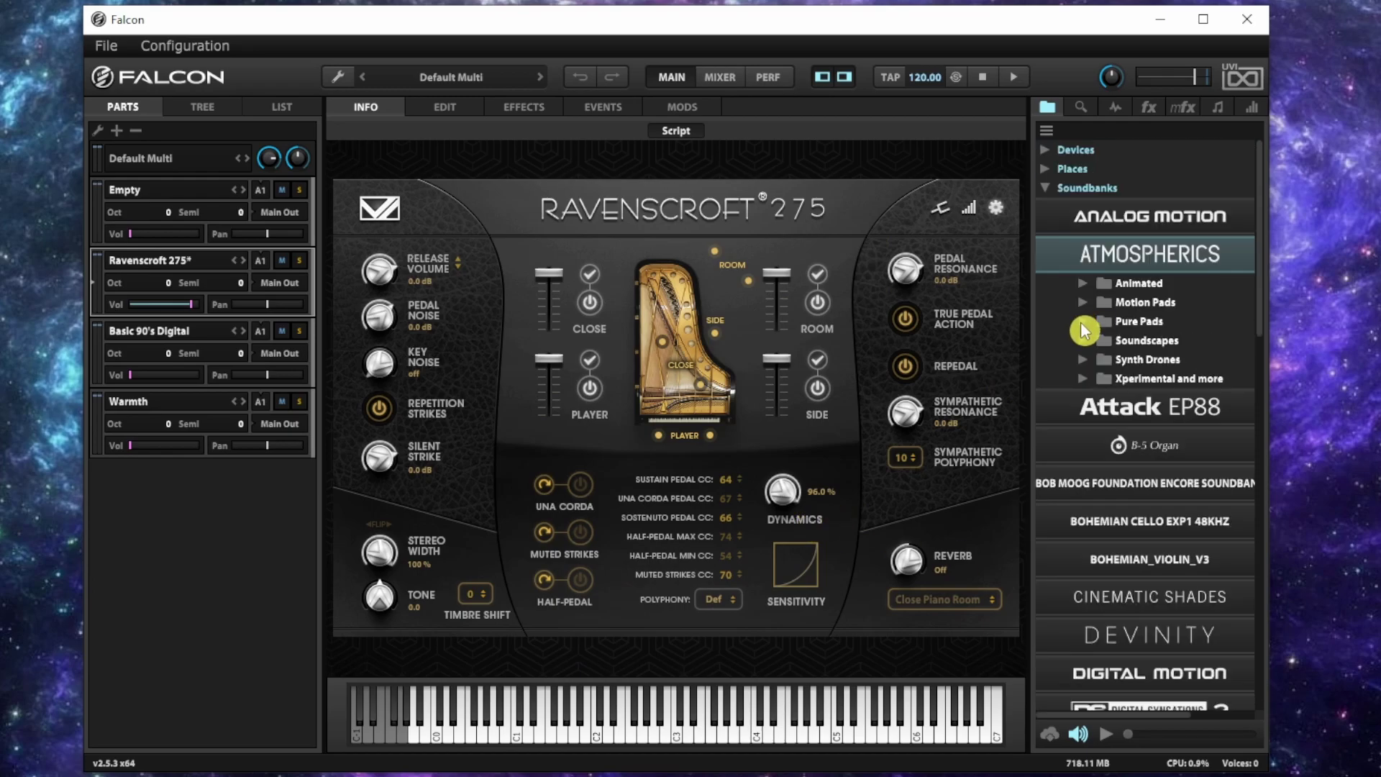
{"action": "left_click", "coordinate": [1073, 271]}
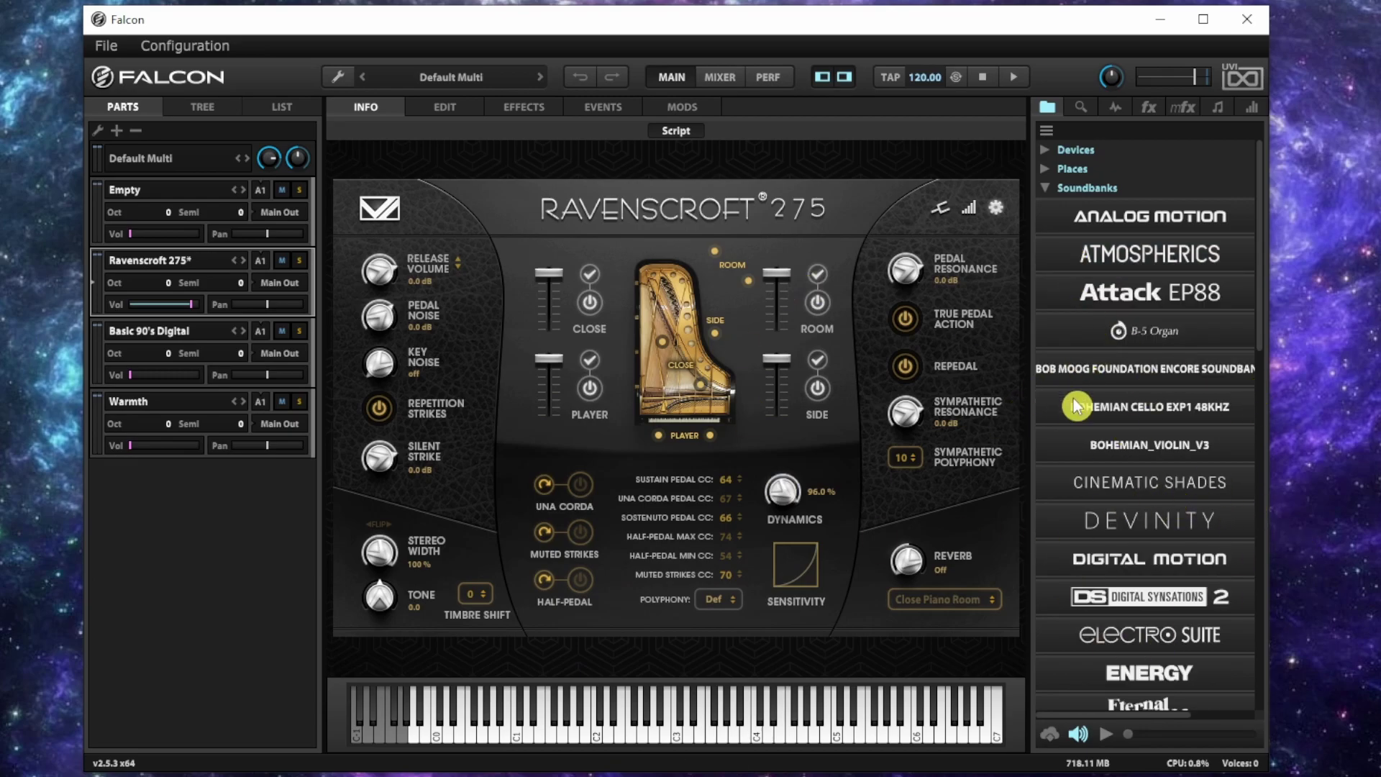
Scroll through the full list of installed soundbanks
{"action": "scroll", "coordinate": [1077, 406], "scroll_direction": "down", "scroll_amount": 6}
{"action": "scroll", "coordinate": [1078, 406], "scroll_direction": "up", "scroll_amount": 2}
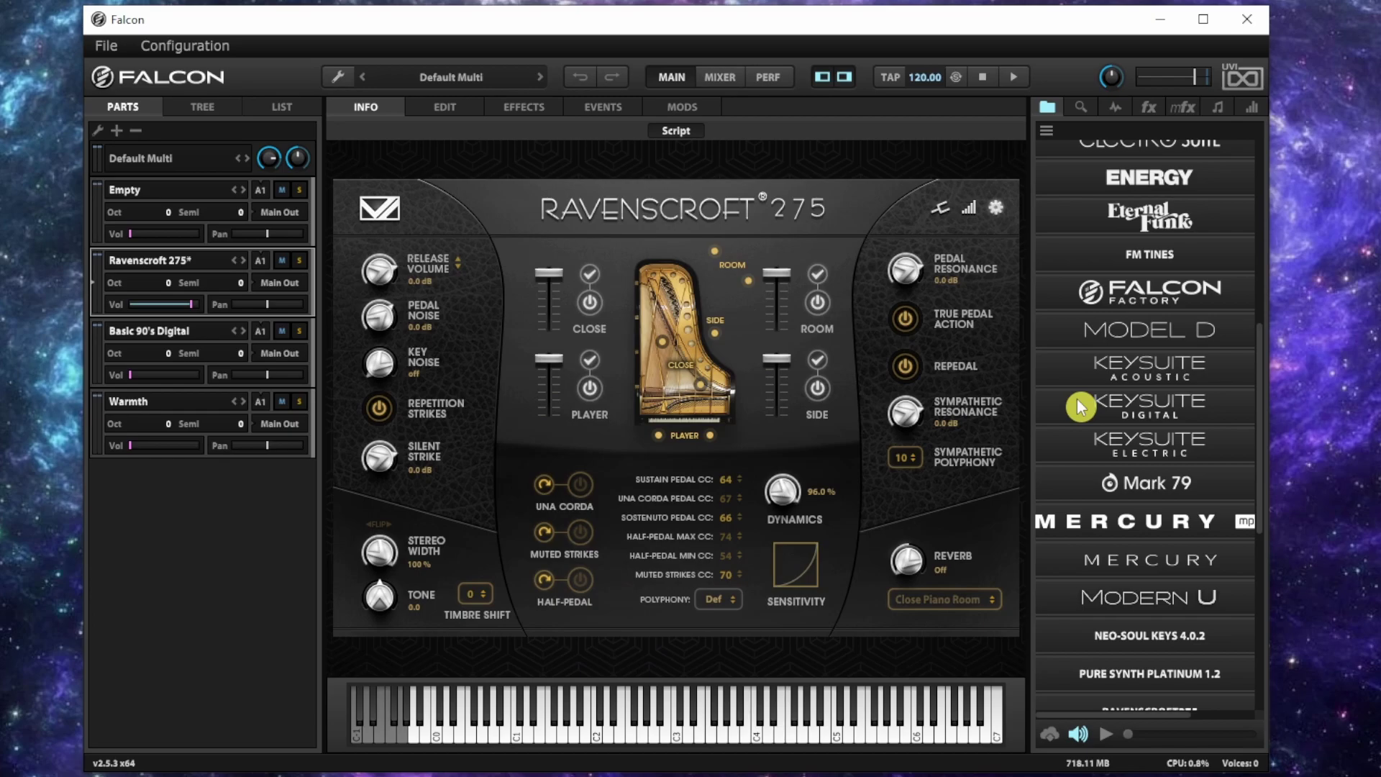
{"action": "scroll", "coordinate": [1078, 405], "scroll_direction": "up", "scroll_amount": 5}
{"action": "scroll", "coordinate": [1078, 404], "scroll_direction": "down", "scroll_amount": 5}
{"action": "scroll", "coordinate": [1079, 407], "scroll_direction": "down", "scroll_amount": 5}
{"action": "scroll", "coordinate": [1079, 406], "scroll_direction": "up", "scroll_amount": 5}
{"action": "scroll", "coordinate": [1167, 400], "scroll_direction": "down", "scroll_amount": 5}
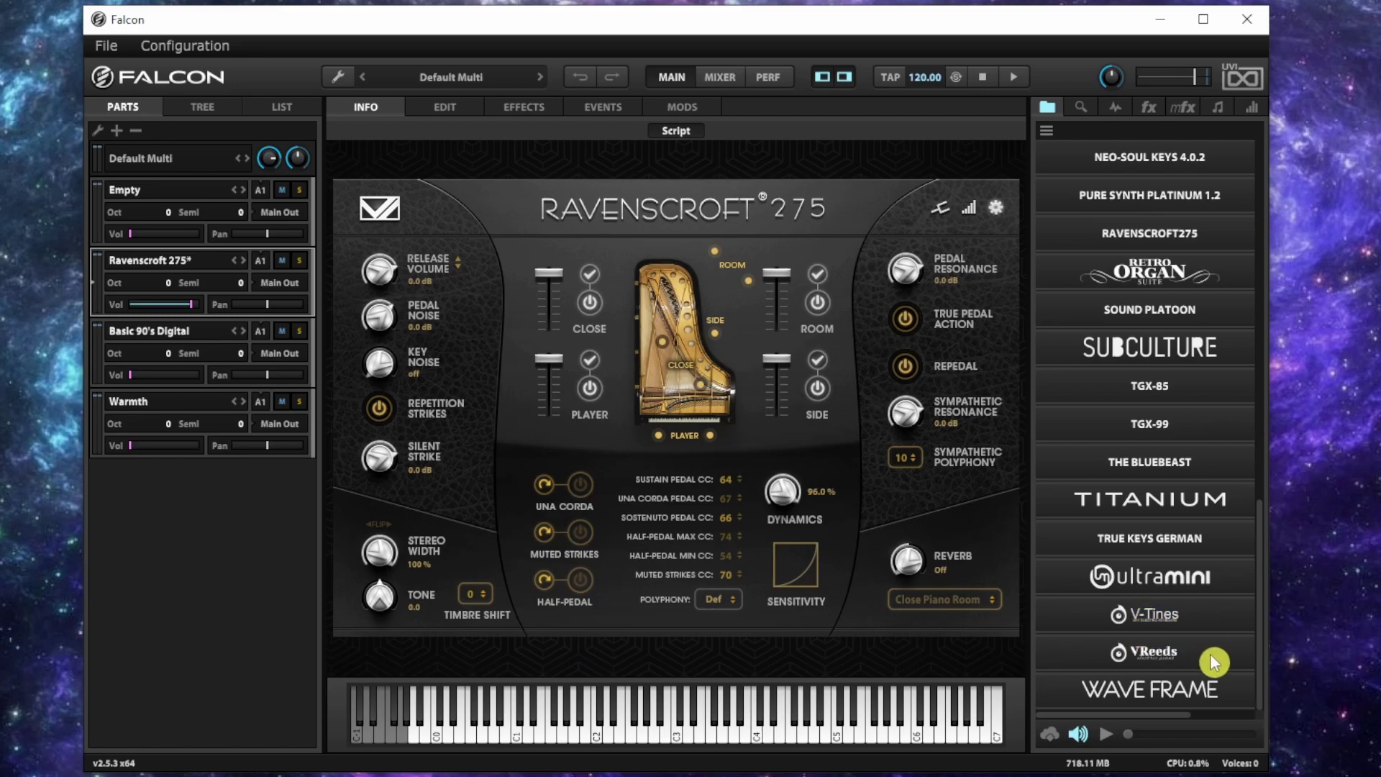
{"action": "scroll", "coordinate": [1164, 661], "scroll_direction": "up", "scroll_amount": 3}
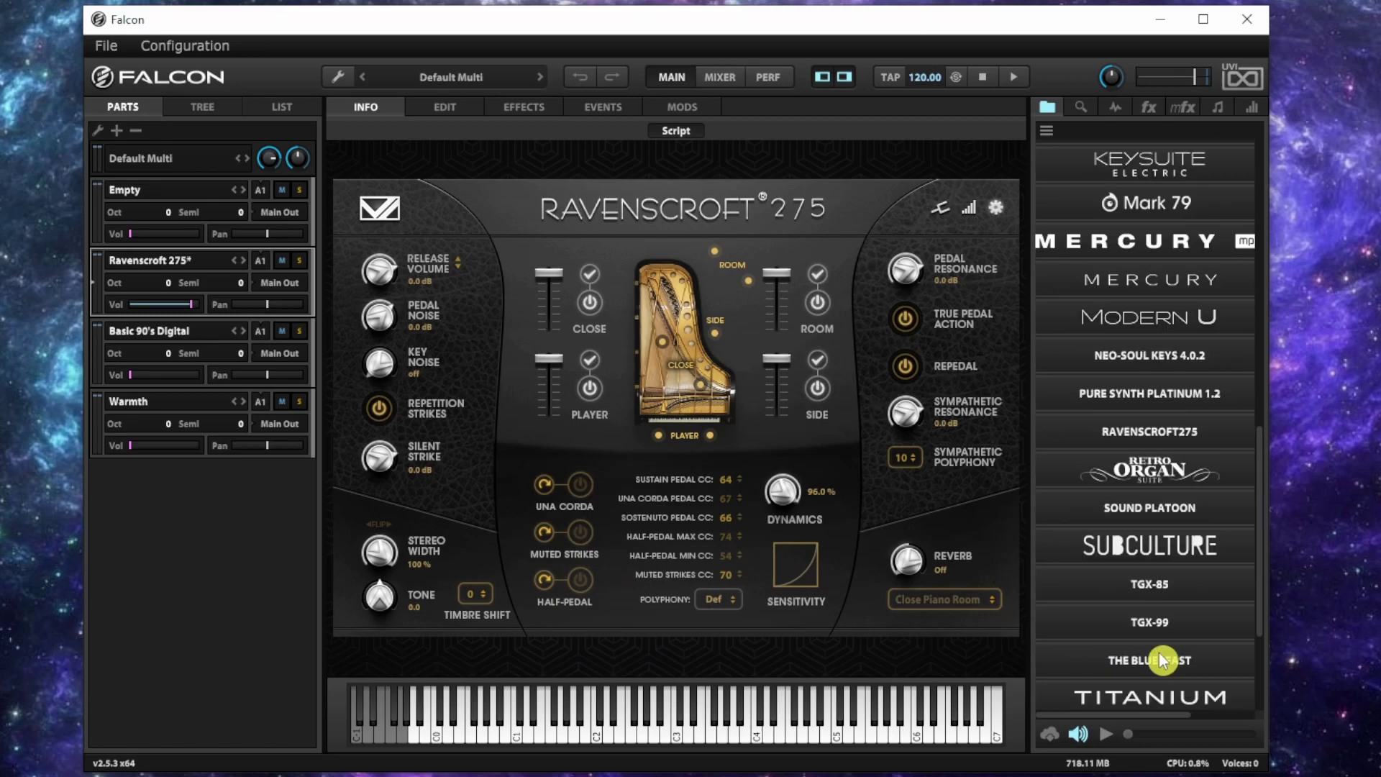
{"action": "scroll", "coordinate": [1164, 661], "scroll_direction": "up", "scroll_amount": 3}
{"action": "scroll", "coordinate": [1166, 659], "scroll_direction": "up", "scroll_amount": 8}
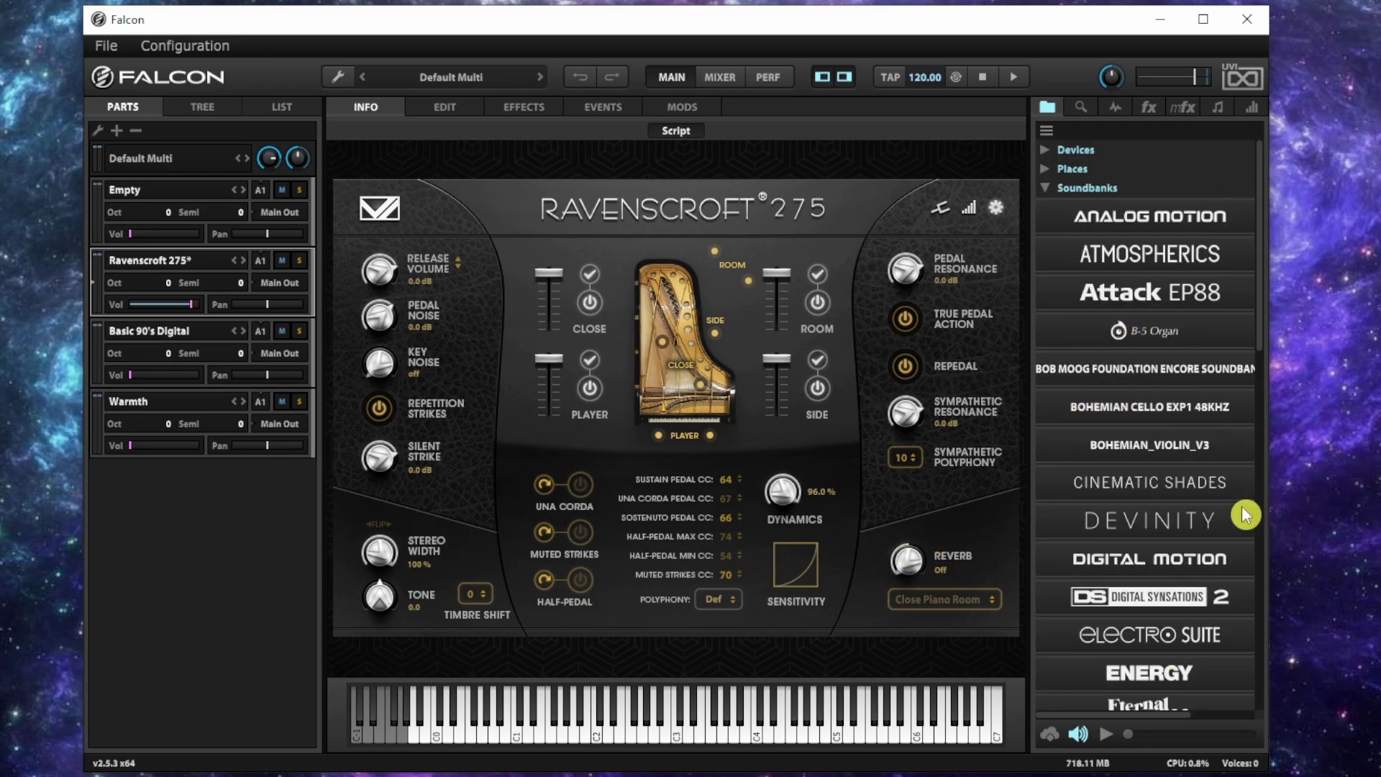
{"action": "scroll", "coordinate": [1098, 603], "scroll_direction": "down", "scroll_amount": 10}
{"action": "scroll", "coordinate": [1163, 601], "scroll_direction": "down", "scroll_amount": 4}
{"action": "scroll", "coordinate": [1152, 598], "scroll_direction": "up", "scroll_amount": 12}
{"action": "scroll", "coordinate": [1153, 598], "scroll_direction": "up", "scroll_amount": 3}
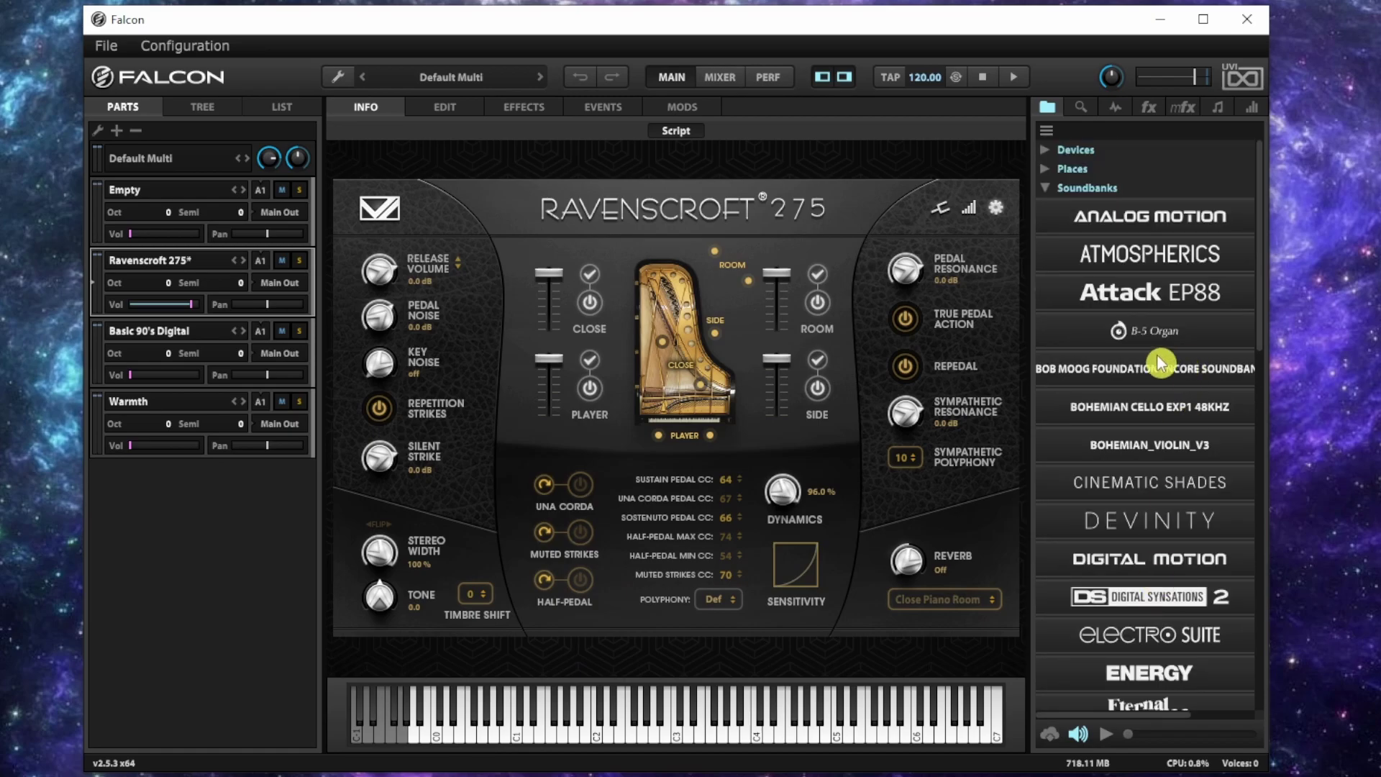
{"action": "scroll", "coordinate": [1193, 229], "scroll_direction": "down", "scroll_amount": 12}
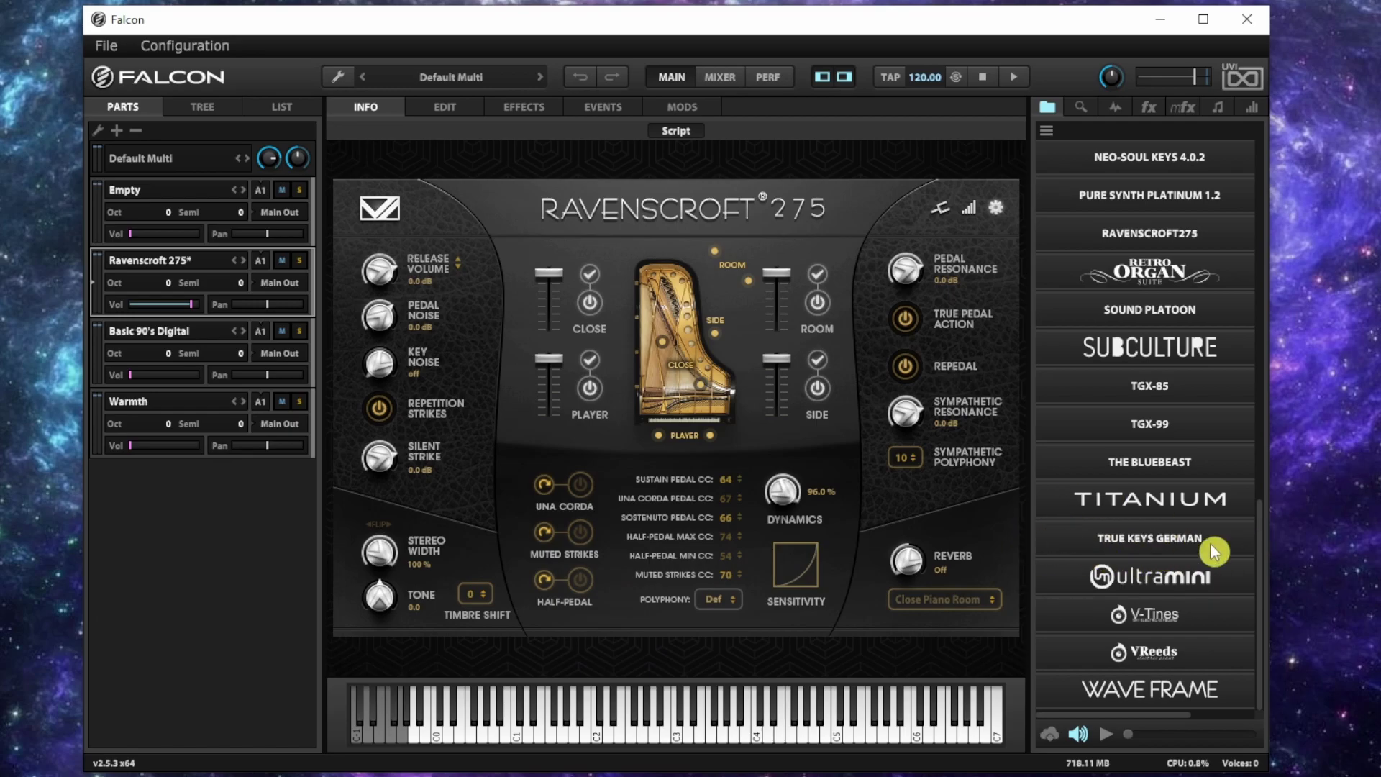
{"action": "scroll", "coordinate": [1158, 547], "scroll_direction": "up", "scroll_amount": 5}
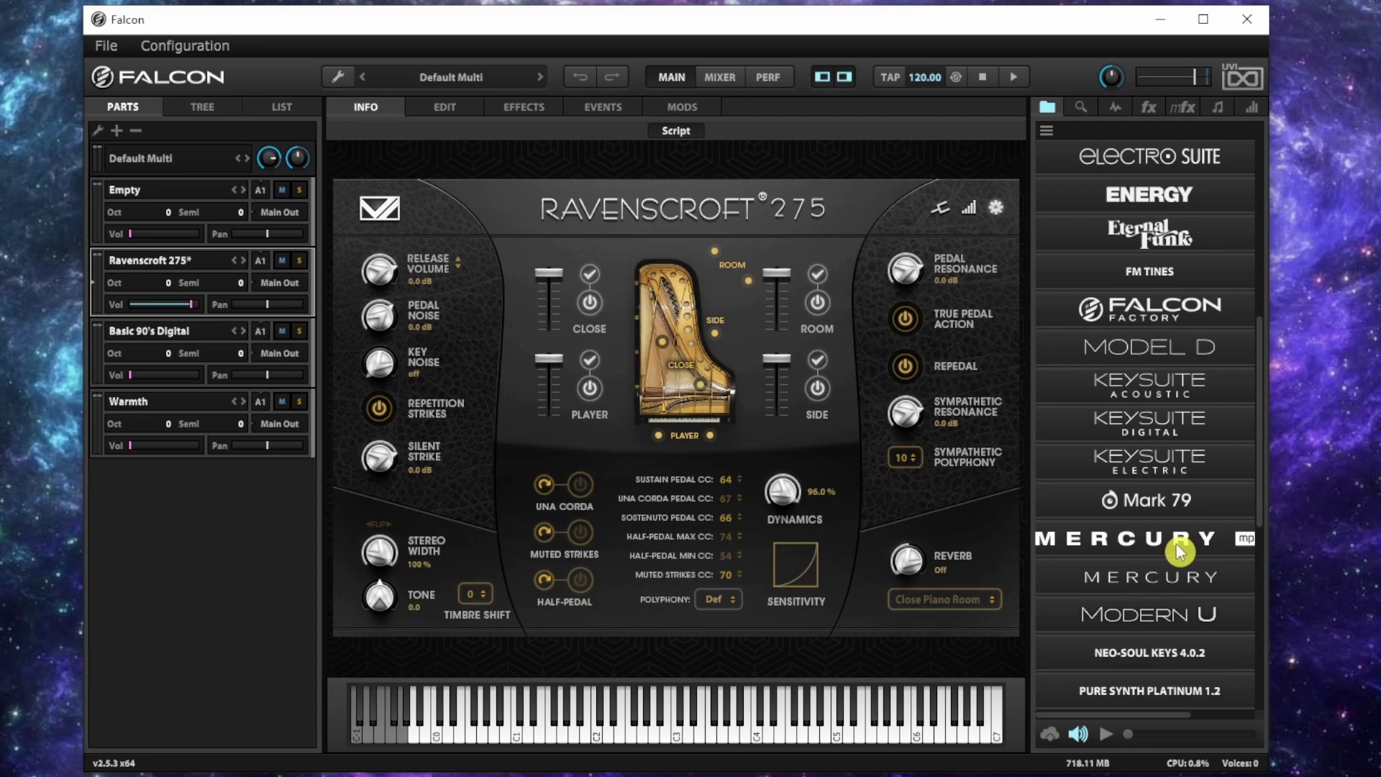
{"action": "scroll", "coordinate": [1153, 531], "scroll_direction": "up", "scroll_amount": 3}
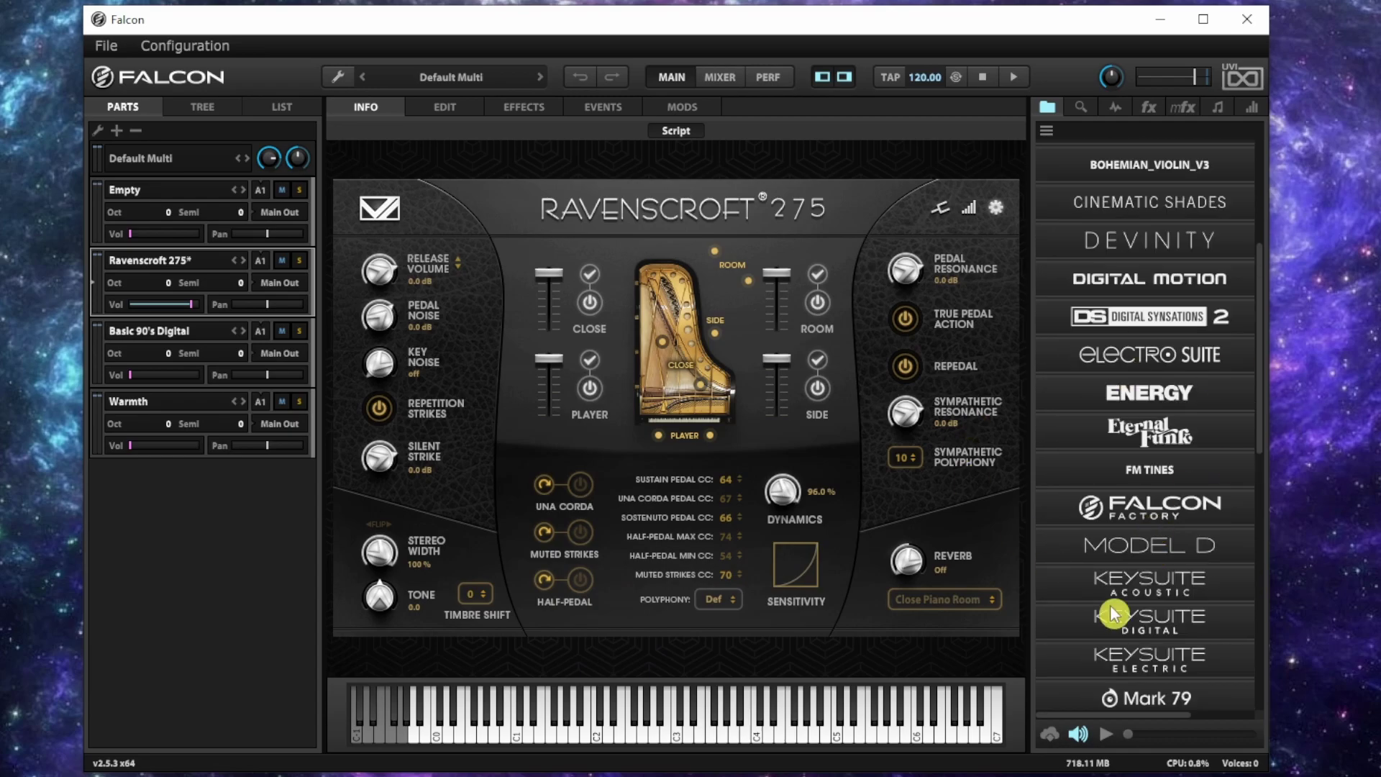
Expand Falcon Factory, browse its folders, then collapse it again
{"action": "left_click", "coordinate": [1106, 503]}
{"action": "scroll", "coordinate": [1108, 545], "scroll_direction": "down", "scroll_amount": 10}
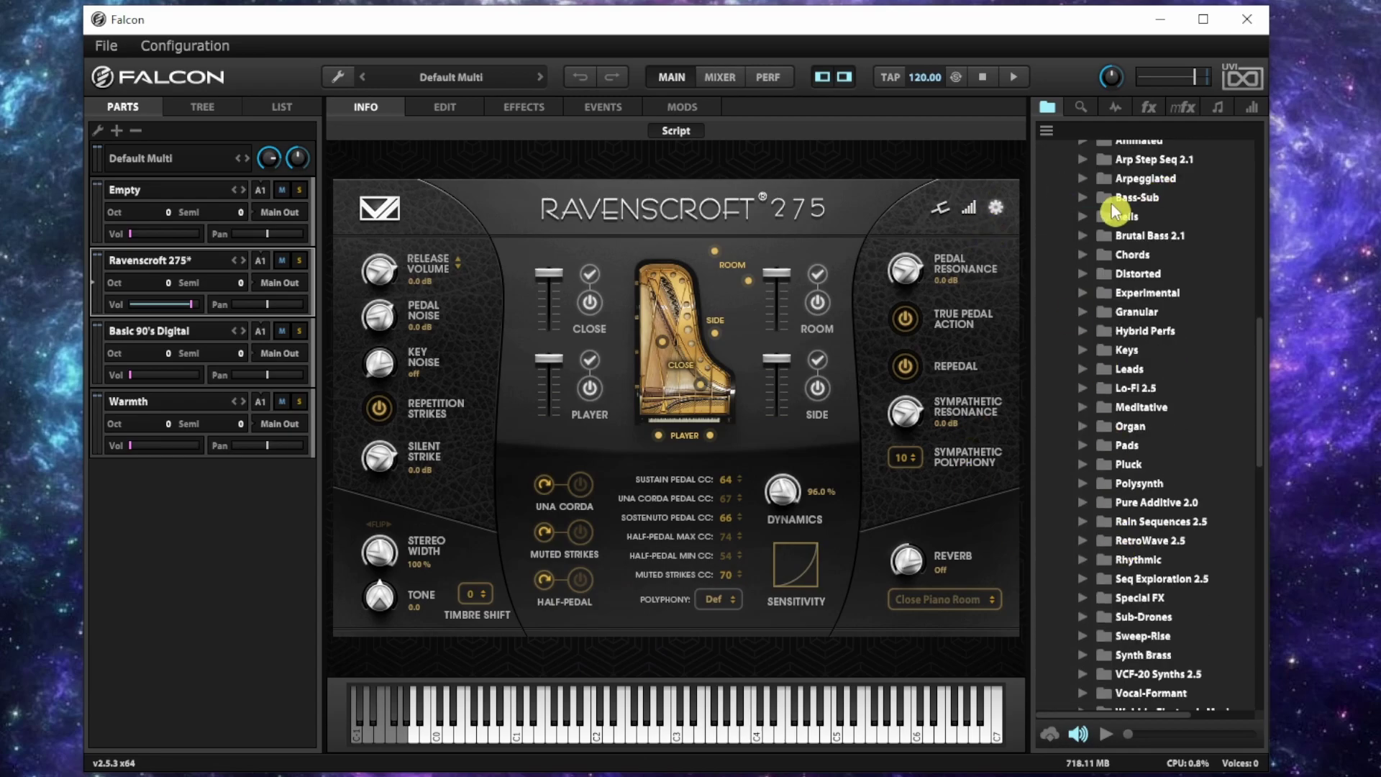
{"action": "scroll", "coordinate": [1111, 532], "scroll_direction": "down", "scroll_amount": 5}
{"action": "scroll", "coordinate": [1111, 521], "scroll_direction": "up", "scroll_amount": 12}
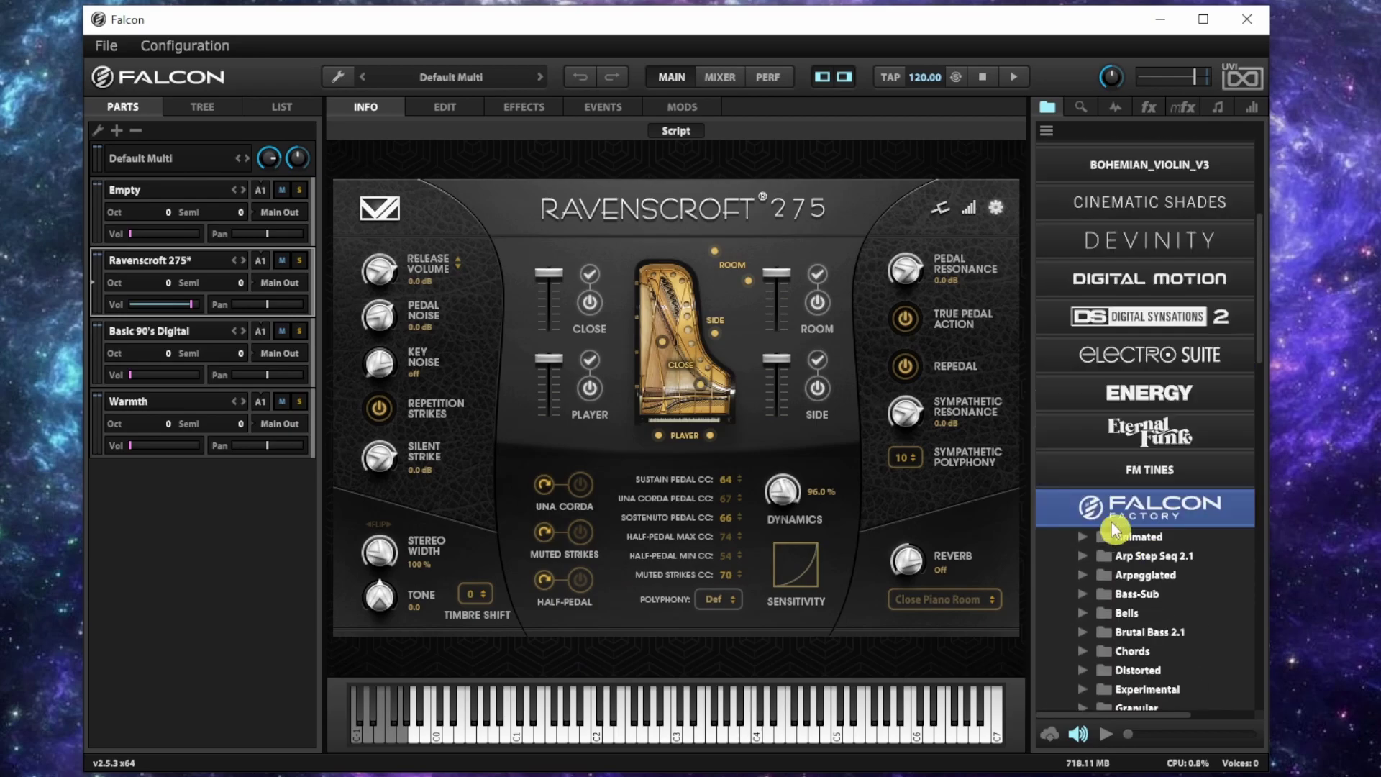
{"action": "scroll", "coordinate": [1114, 555], "scroll_direction": "down", "scroll_amount": 3}
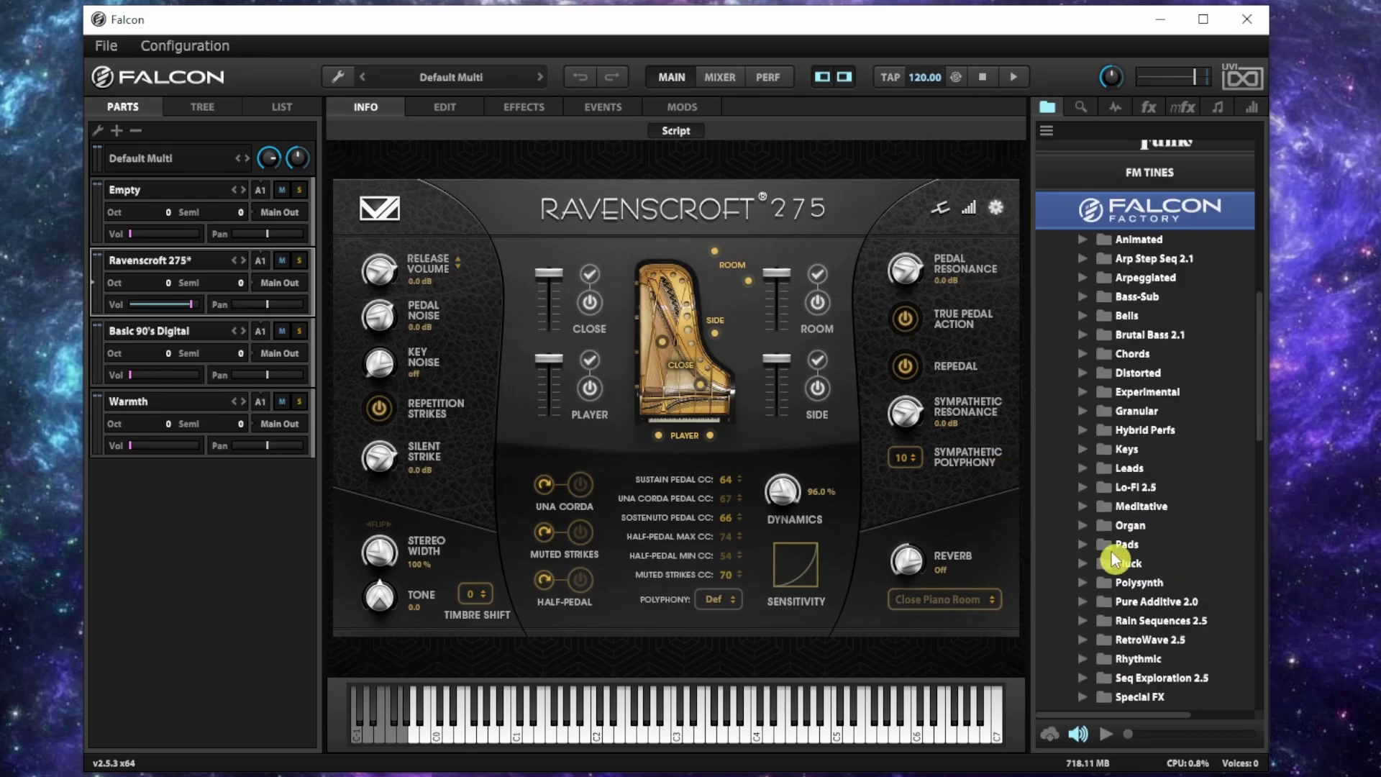
{"action": "scroll", "coordinate": [1131, 381], "scroll_direction": "down", "scroll_amount": 5}
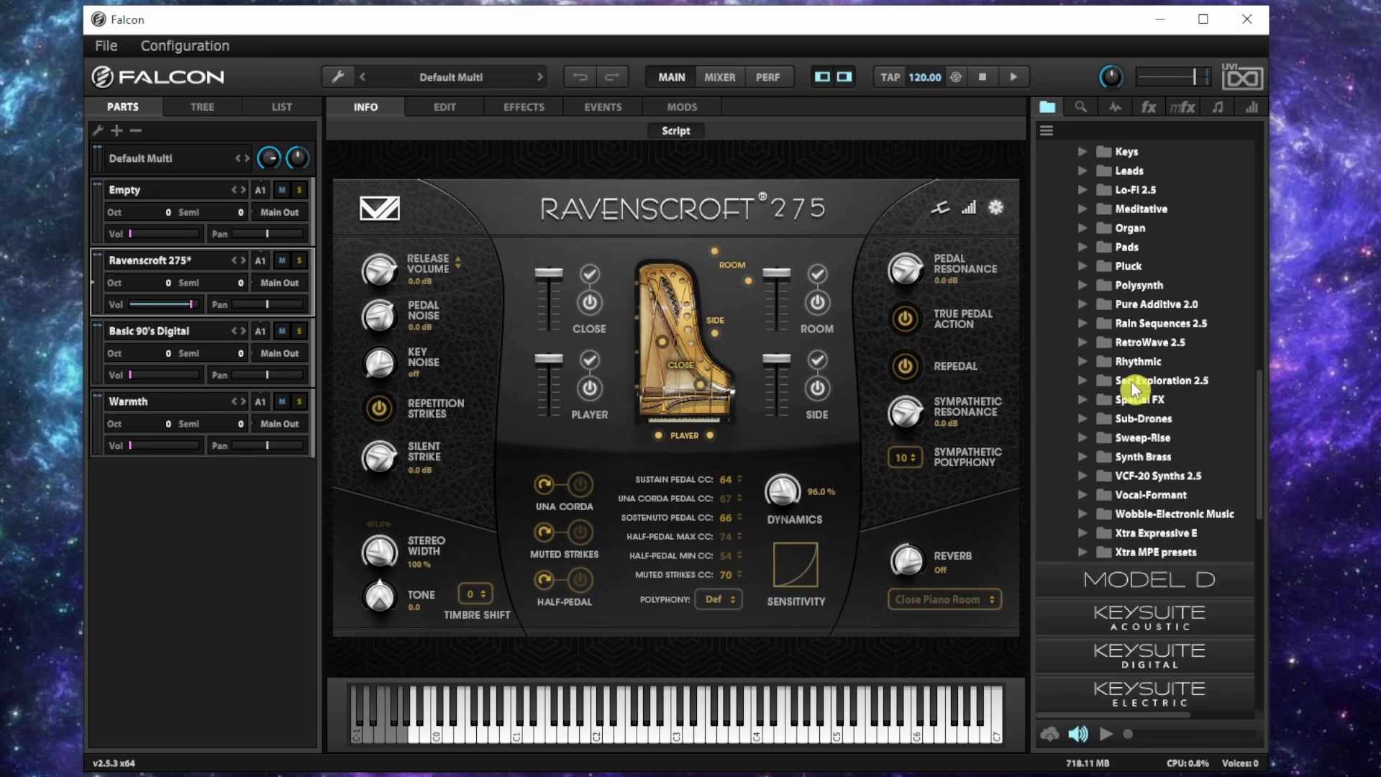
{"action": "scroll", "coordinate": [1180, 331], "scroll_direction": "up", "scroll_amount": 2}
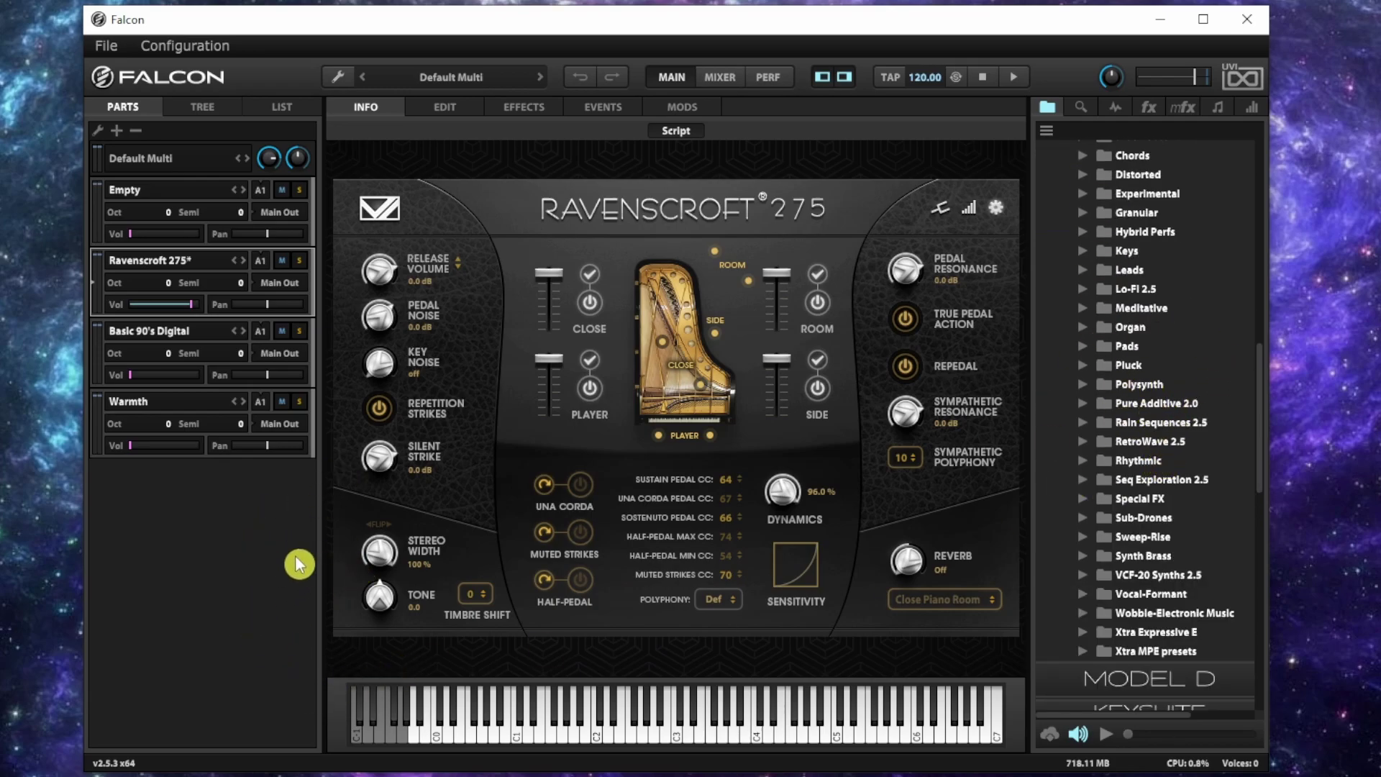
{"action": "scroll", "coordinate": [1132, 148], "scroll_direction": "up", "scroll_amount": 10}
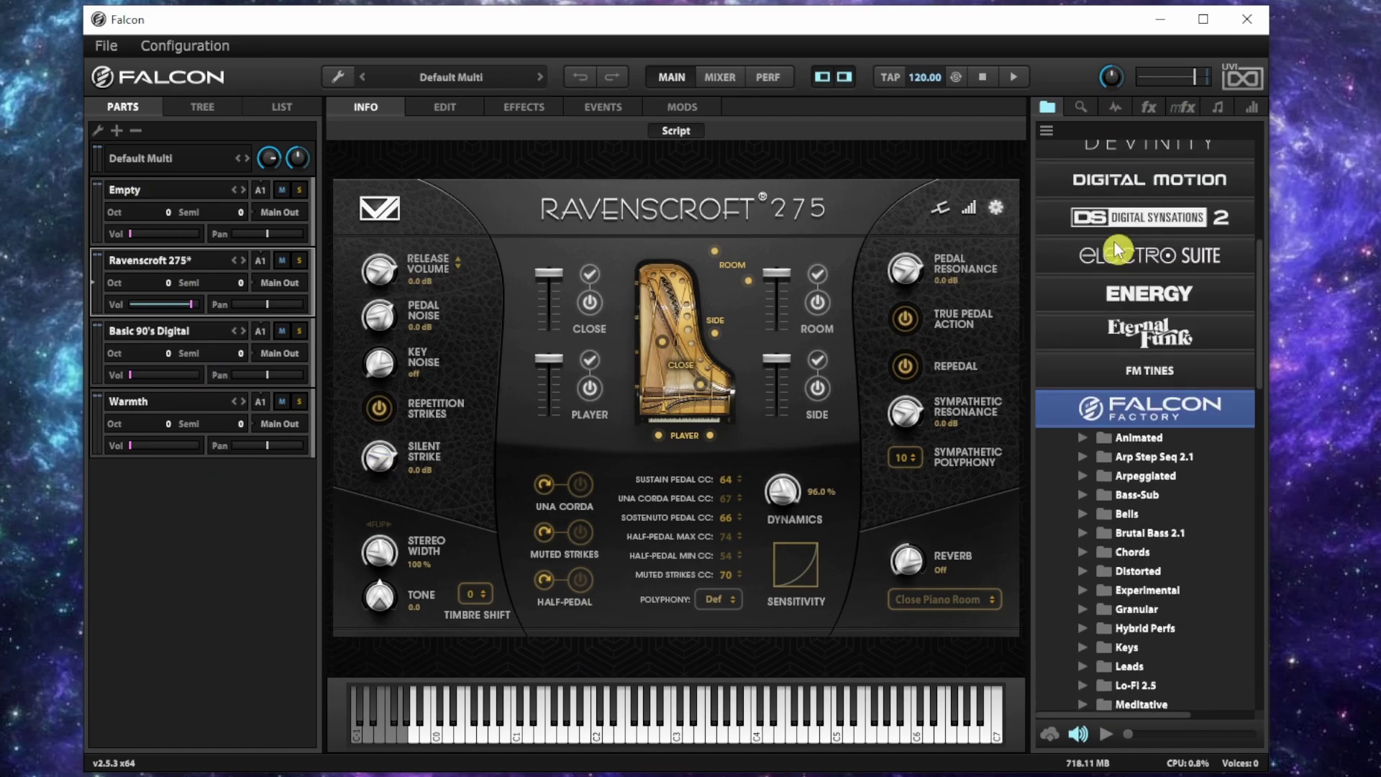
{"action": "scroll", "coordinate": [1124, 497], "scroll_direction": "down", "scroll_amount": 4}
{"action": "scroll", "coordinate": [1125, 497], "scroll_direction": "down", "scroll_amount": 3}
{"action": "left_click", "coordinate": [1083, 291]}
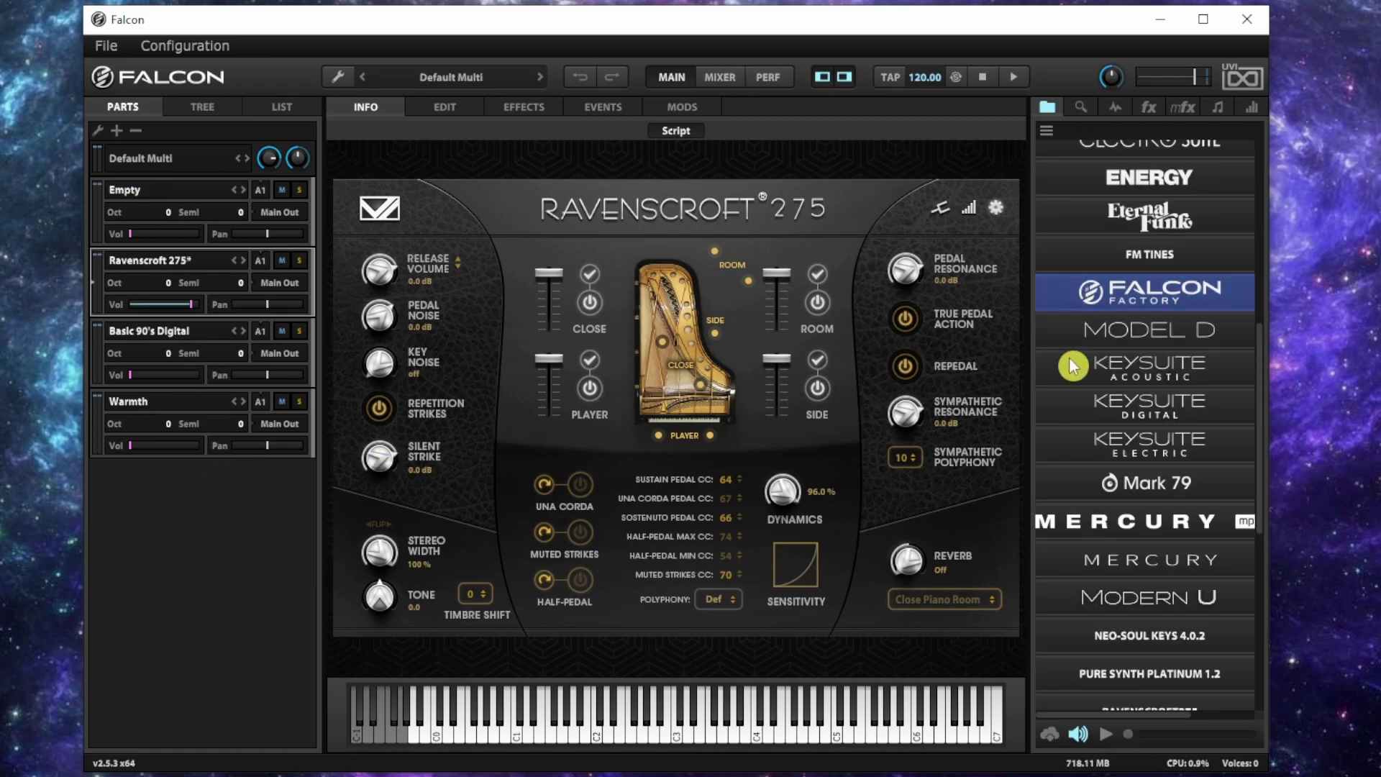
Drag the Ravenscroft 275 part's Vol slider further right to raise its level
{"action": "left_click_drag", "start_coordinate": [174, 295], "coordinate": [192, 295]}
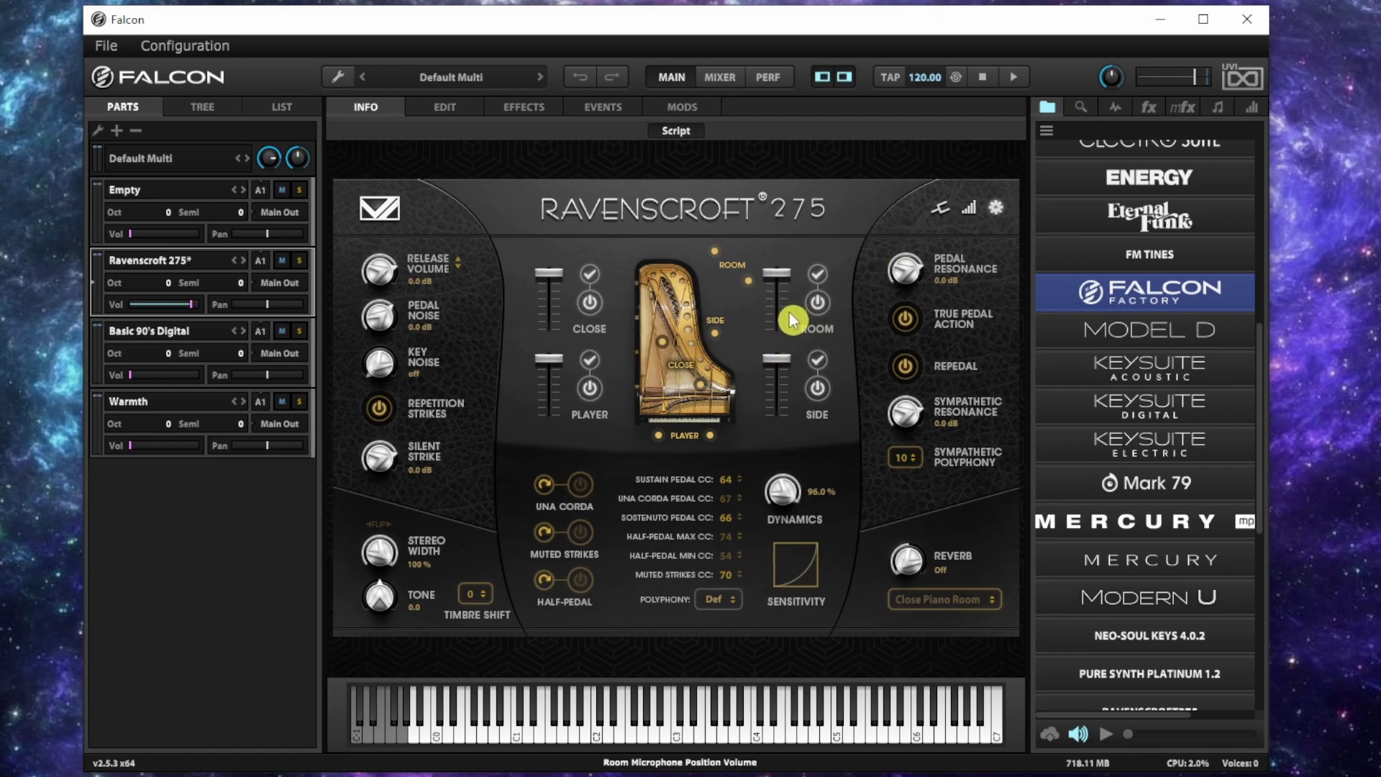
Unload and reload the Room mic, then power off the Side microphone position
{"action": "left_click", "coordinate": [816, 275]}
{"action": "left_click", "coordinate": [819, 283]}
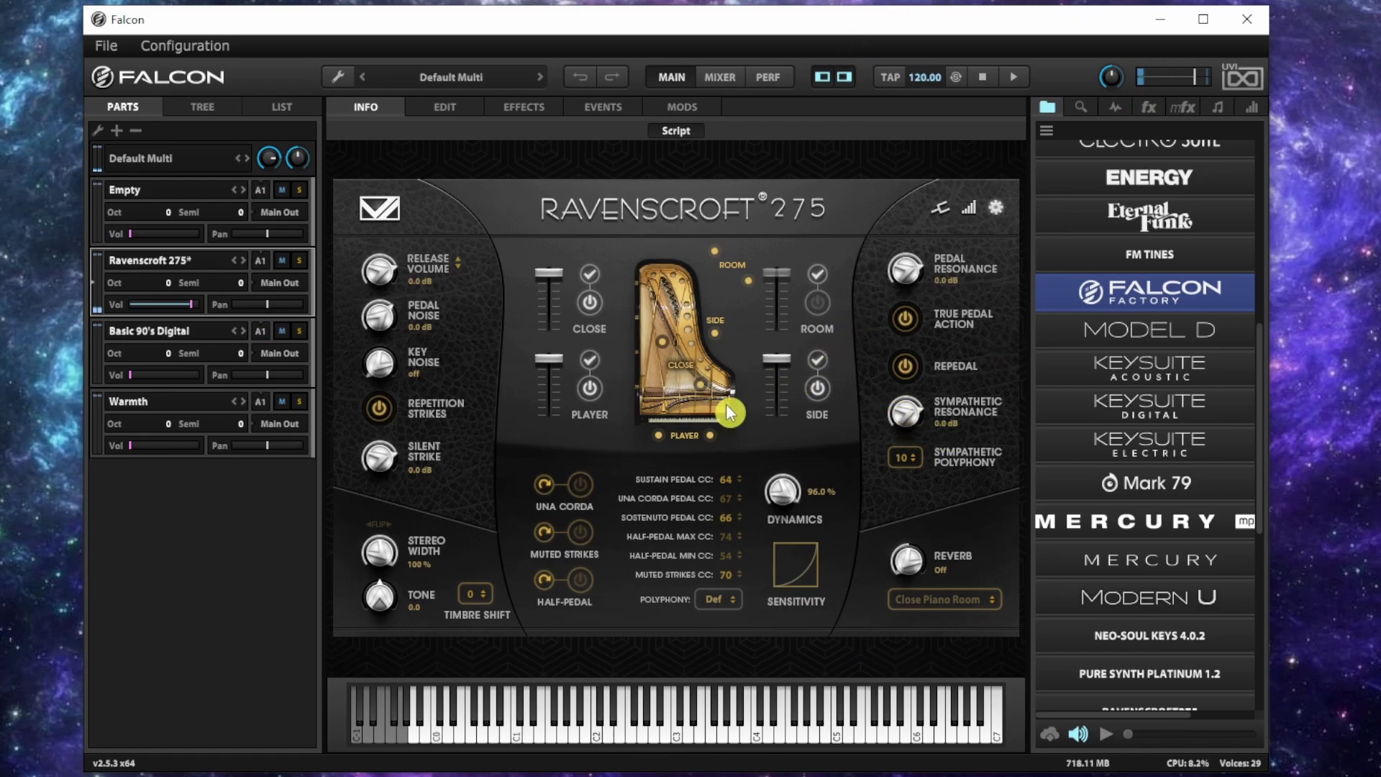
{"action": "left_click", "coordinate": [819, 390]}
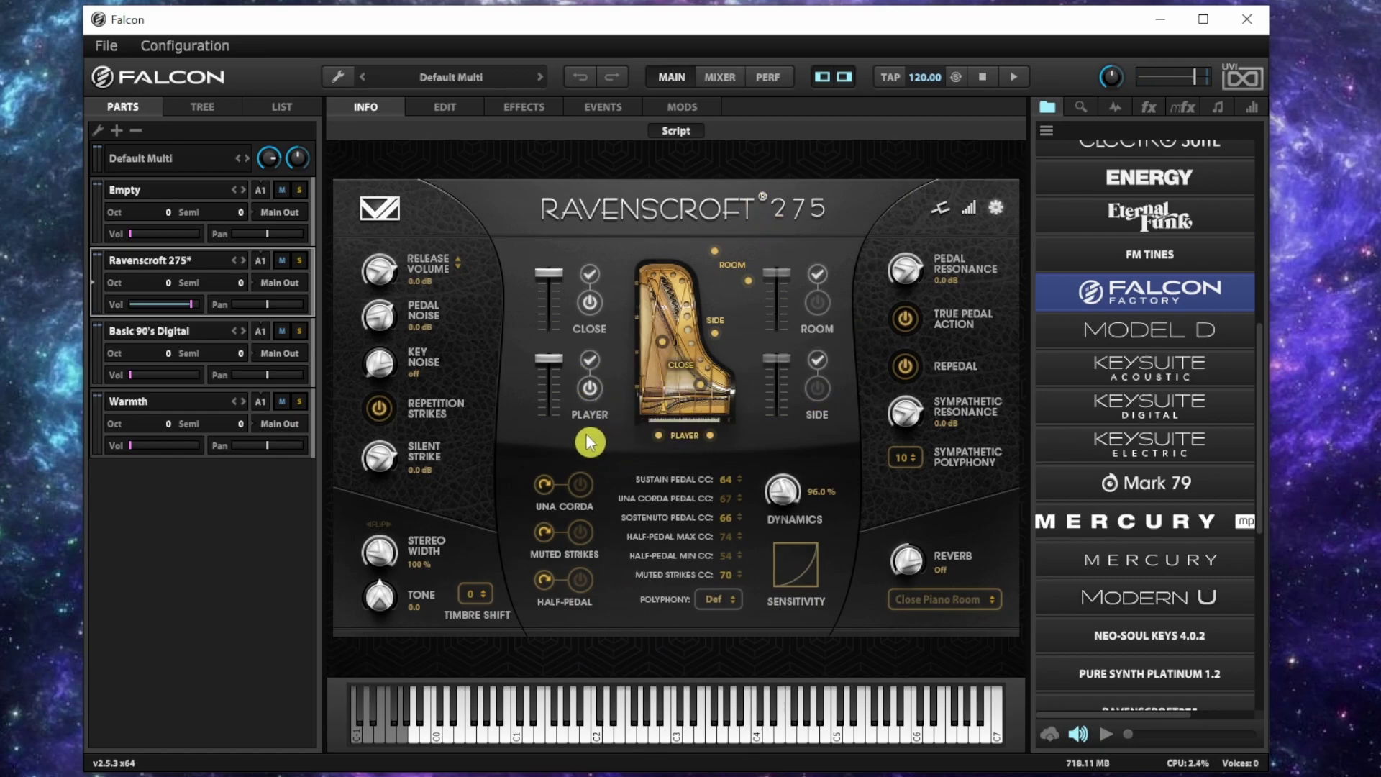
Power off the Player microphone and toggle the Close microphone's power button
{"action": "left_click", "coordinate": [589, 392]}
{"action": "left_click", "coordinate": [589, 309]}
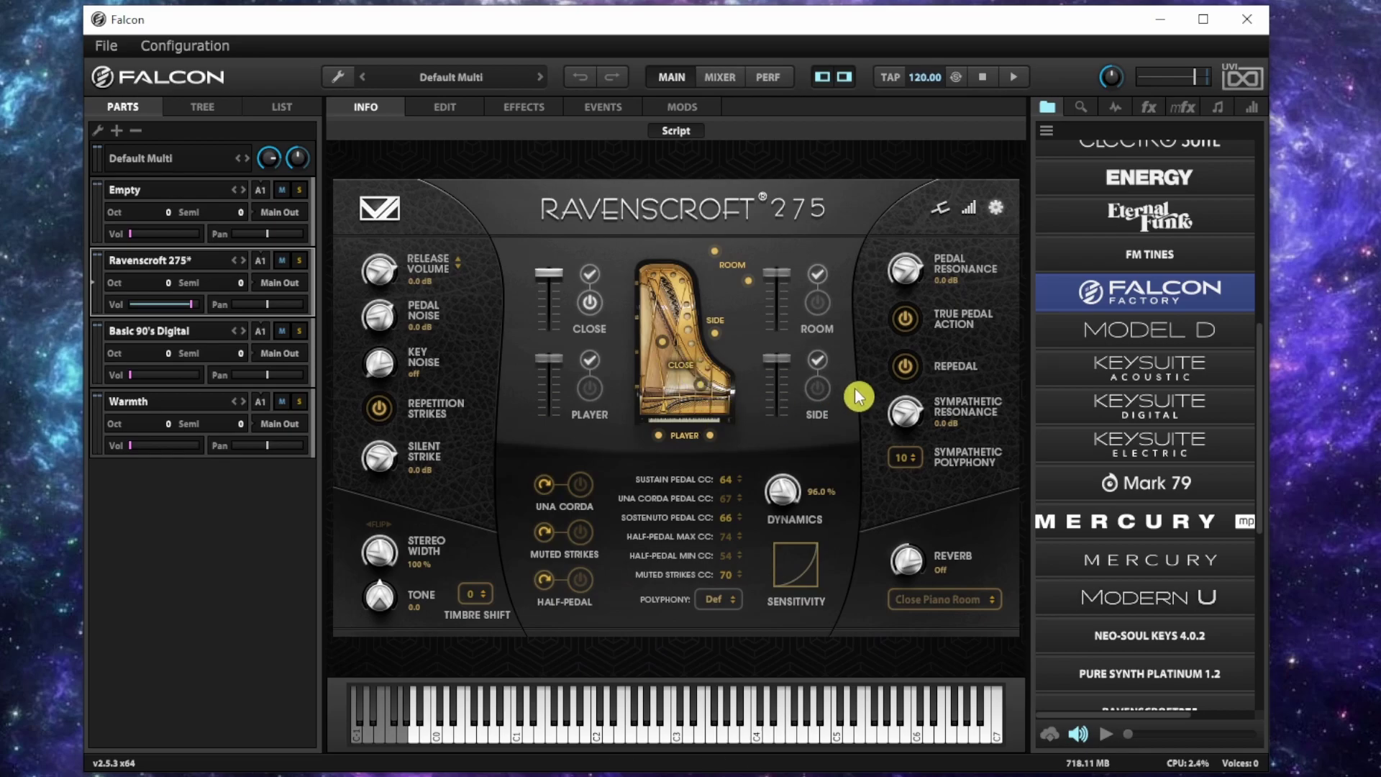
Toggle the Side and Player mics on and off, ending with Player on and Side off
{"action": "left_click", "coordinate": [820, 388]}
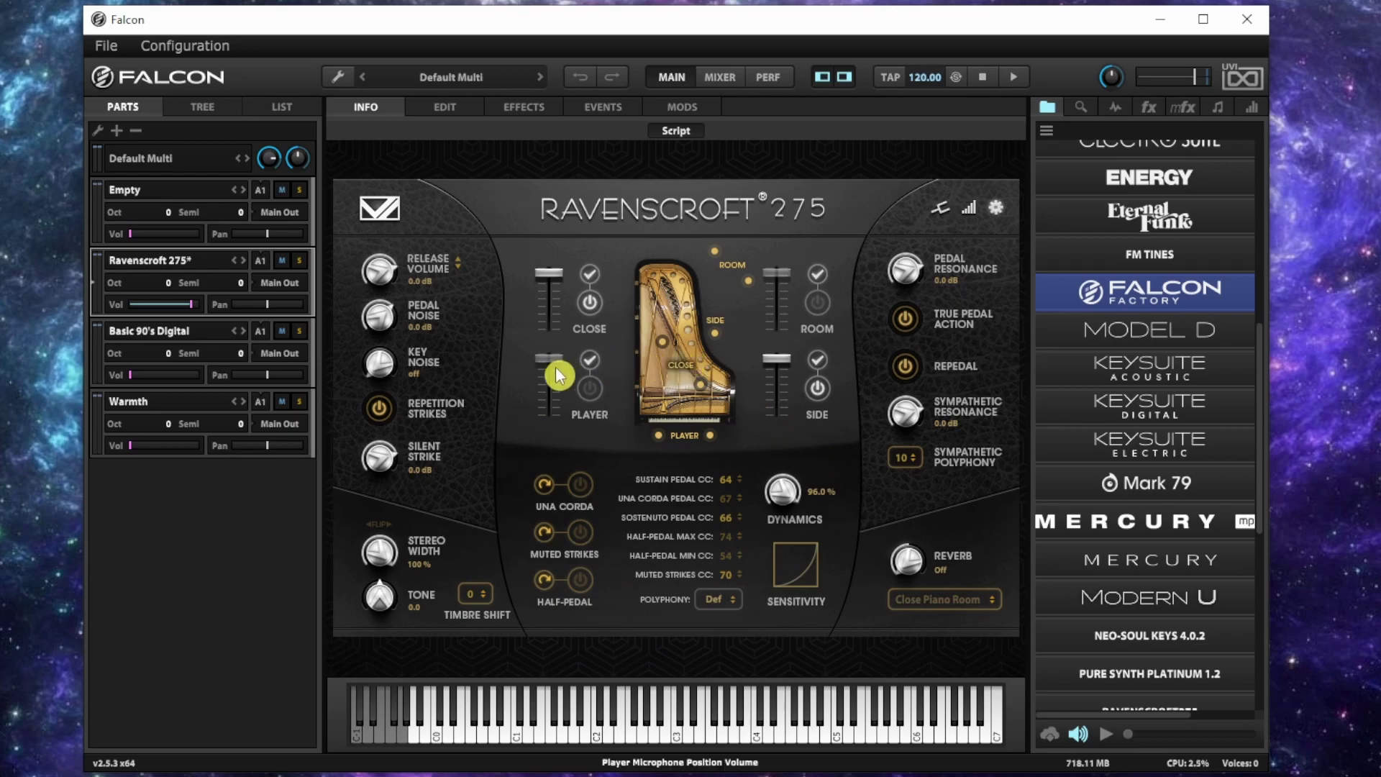
{"action": "left_click", "coordinate": [591, 389]}
{"action": "left_click", "coordinate": [813, 395]}
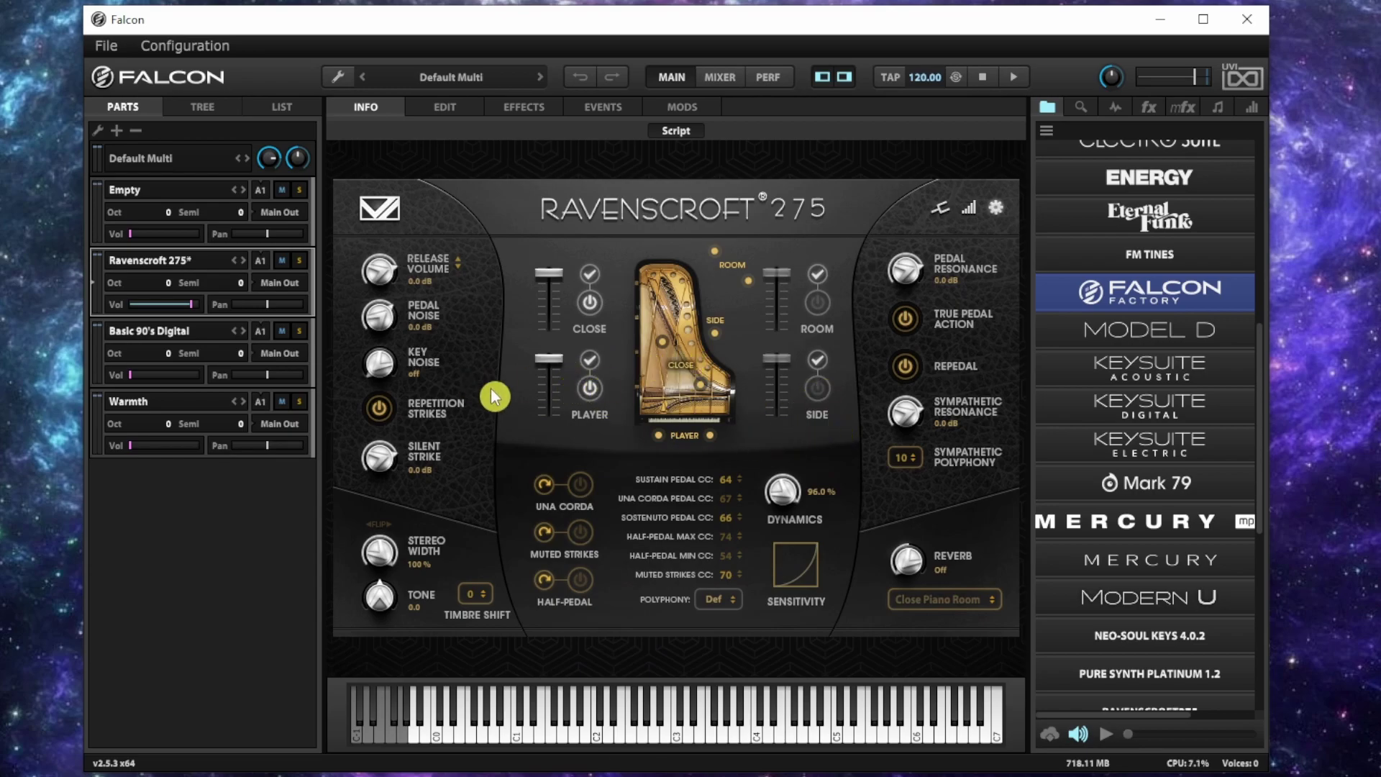
{"action": "left_click", "coordinate": [588, 390]}
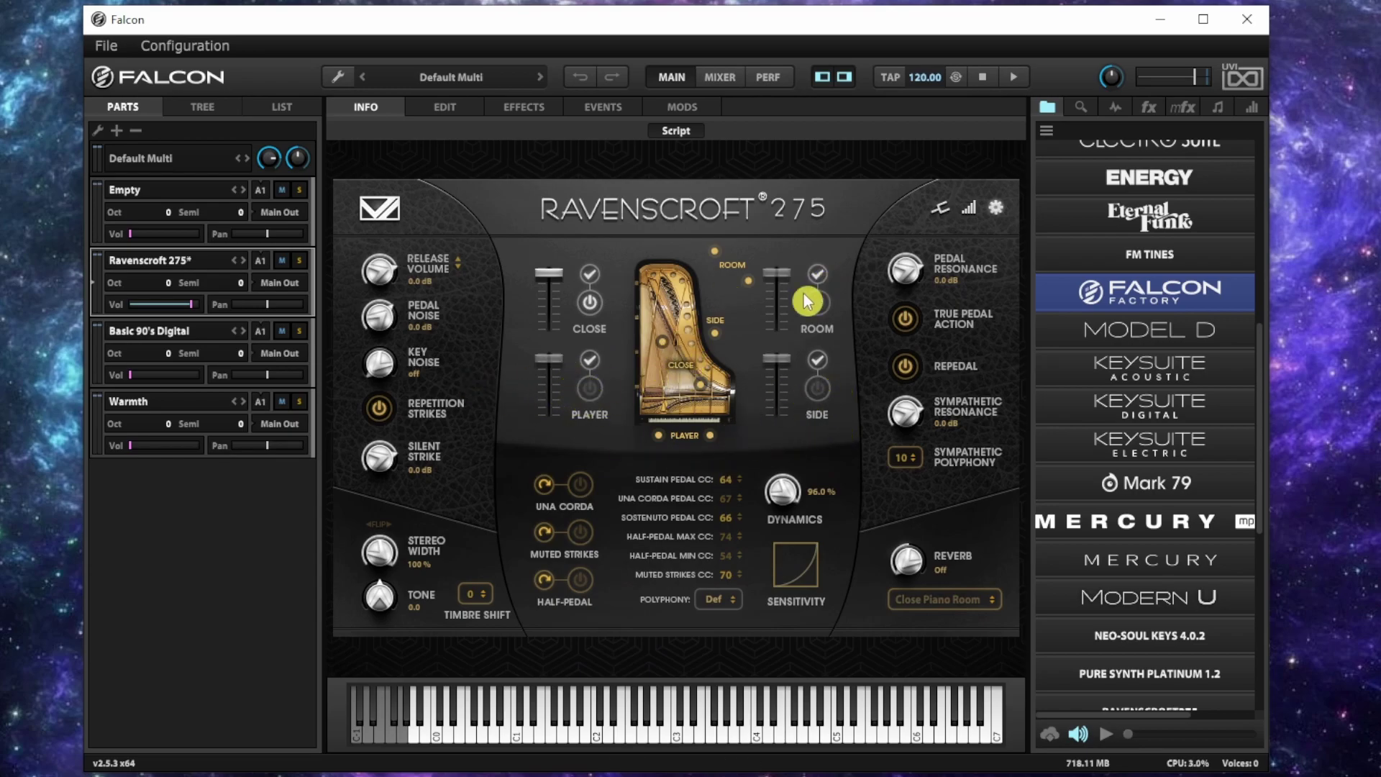
{"action": "left_click", "coordinate": [591, 392]}
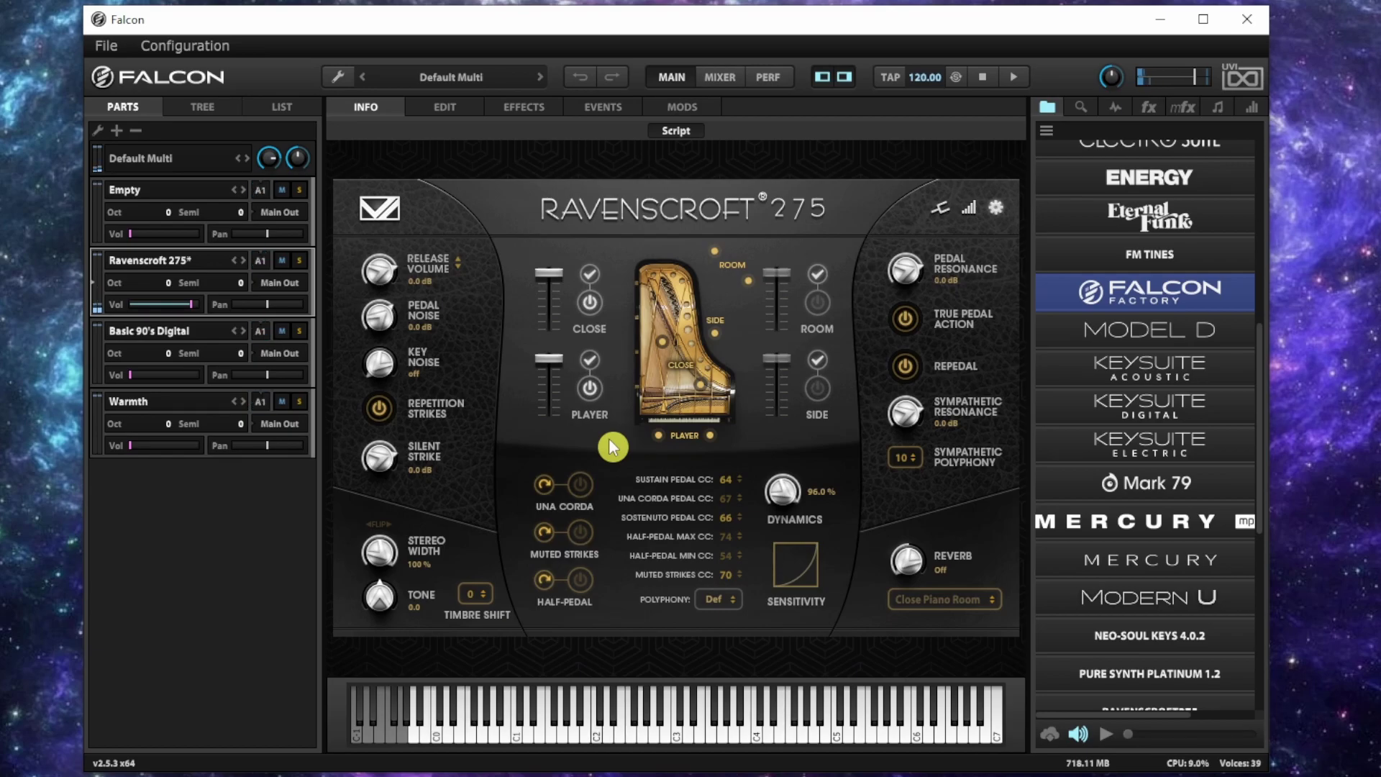
{"action": "left_click", "coordinate": [281, 261]}
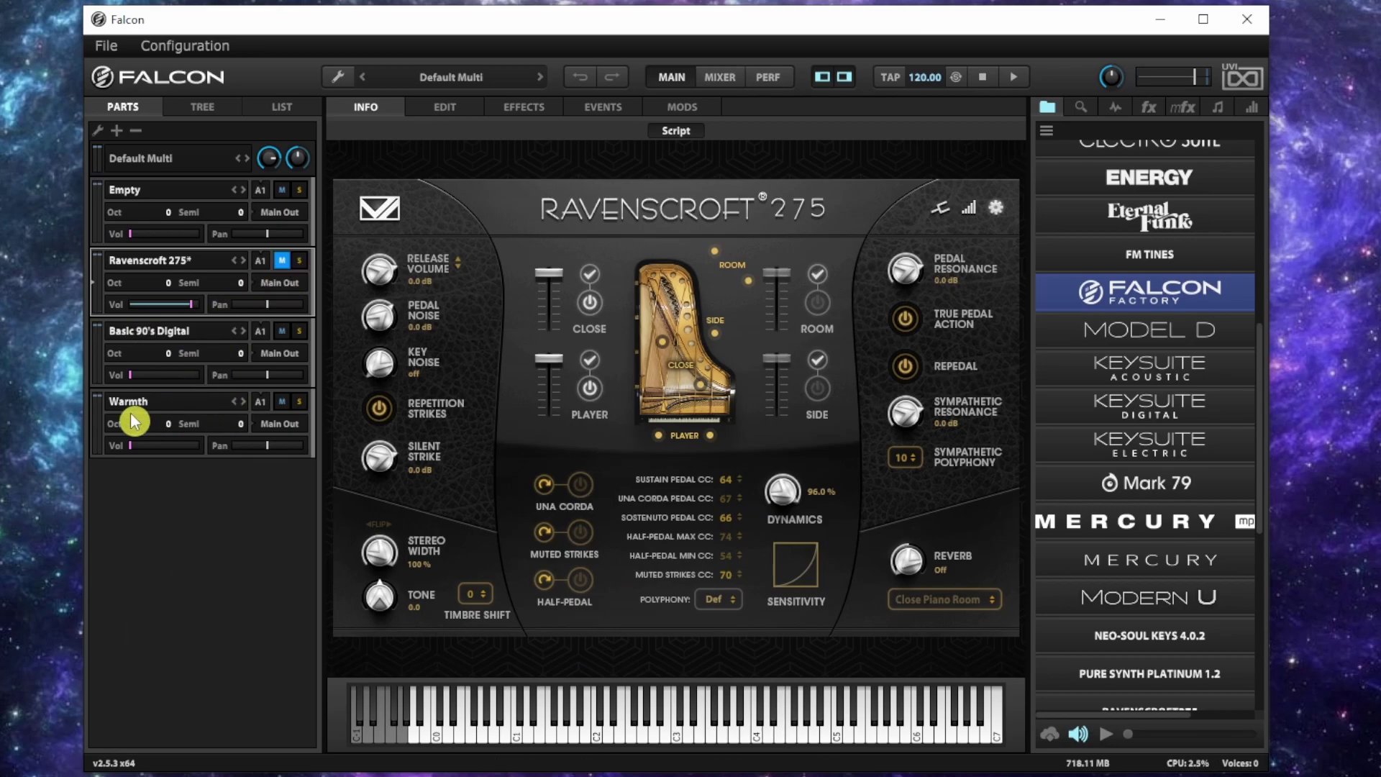
{"action": "left_click_drag", "start_coordinate": [136, 410], "coordinate": [183, 356]}
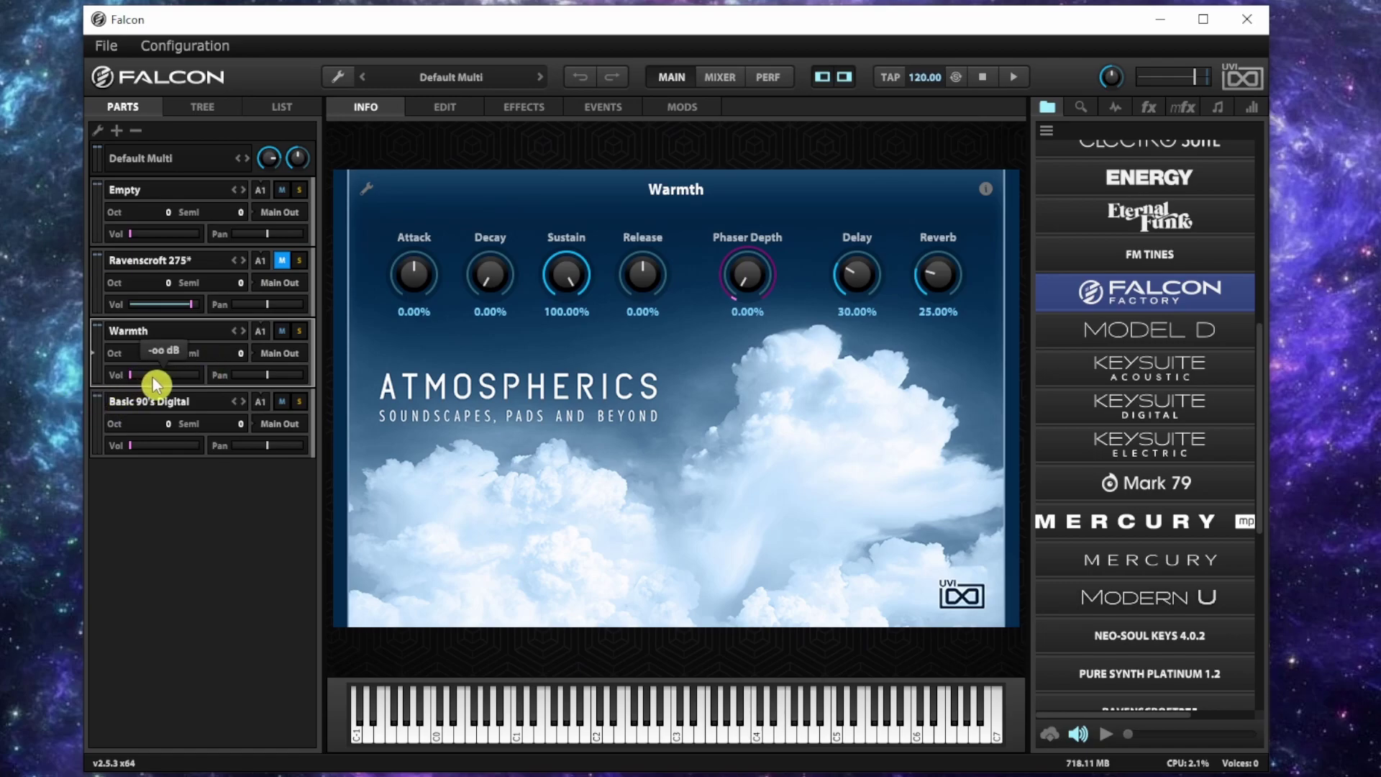
{"action": "left_click_drag", "start_coordinate": [153, 375], "coordinate": [184, 407]}
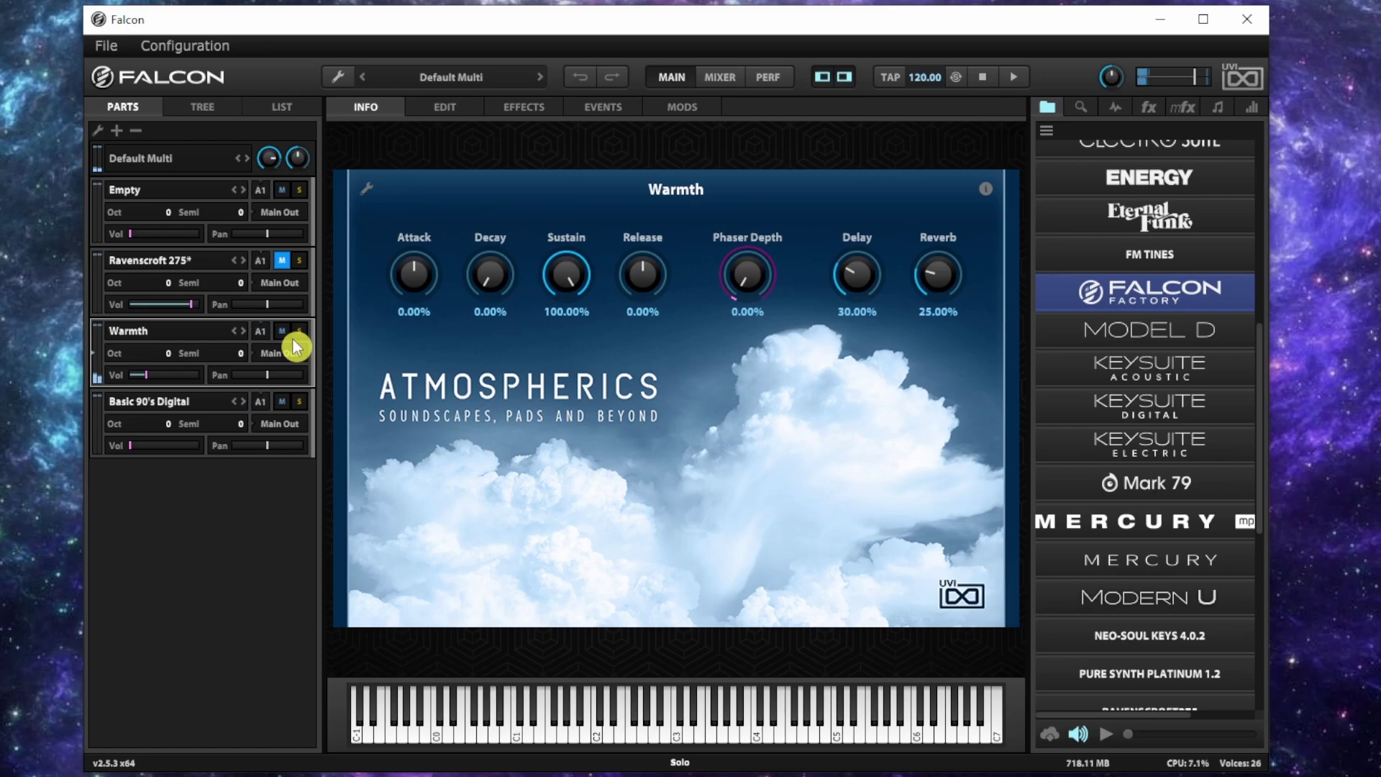
Raise the Basic 90's Digital volume and show its Atmospherics controls (Sustain 100%, Delay 30%, Reverb 25%)
{"action": "mouse_move", "coordinate": [145, 377]}
{"action": "left_click_drag", "start_coordinate": [136, 446], "coordinate": [148, 448]}
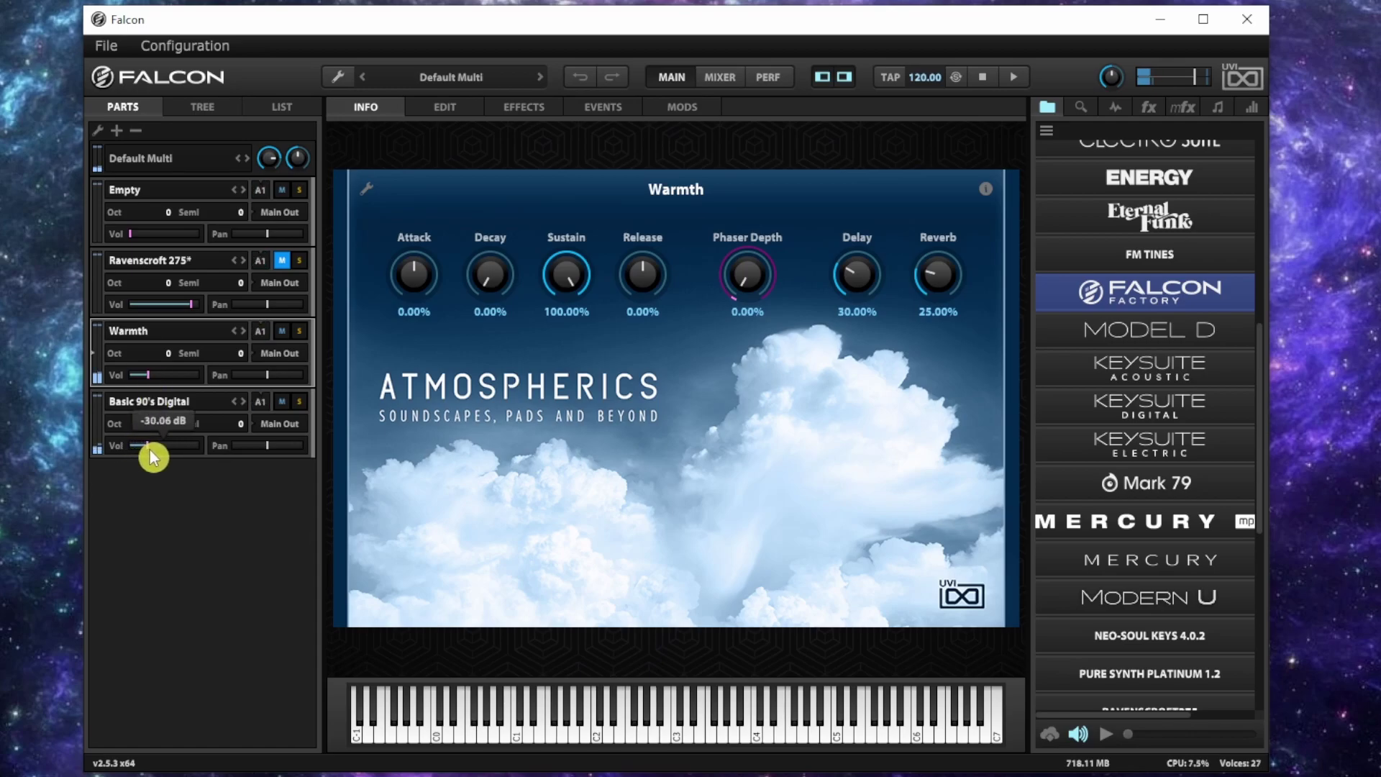
{"action": "left_click", "coordinate": [163, 405]}
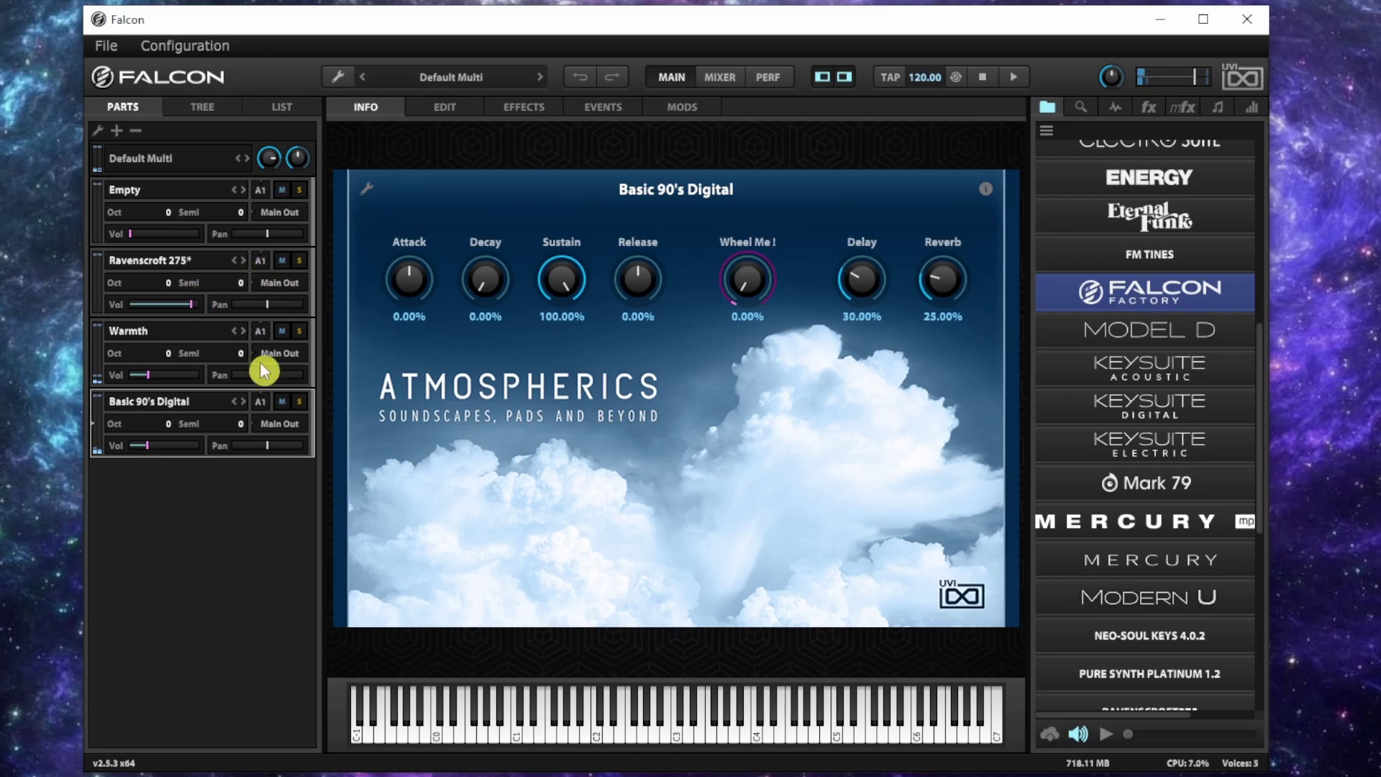
Open the Ravenscroft 275 velocity map and bend its curve, leaving input velocity 60 played as 49
{"action": "left_click", "coordinate": [149, 274]}
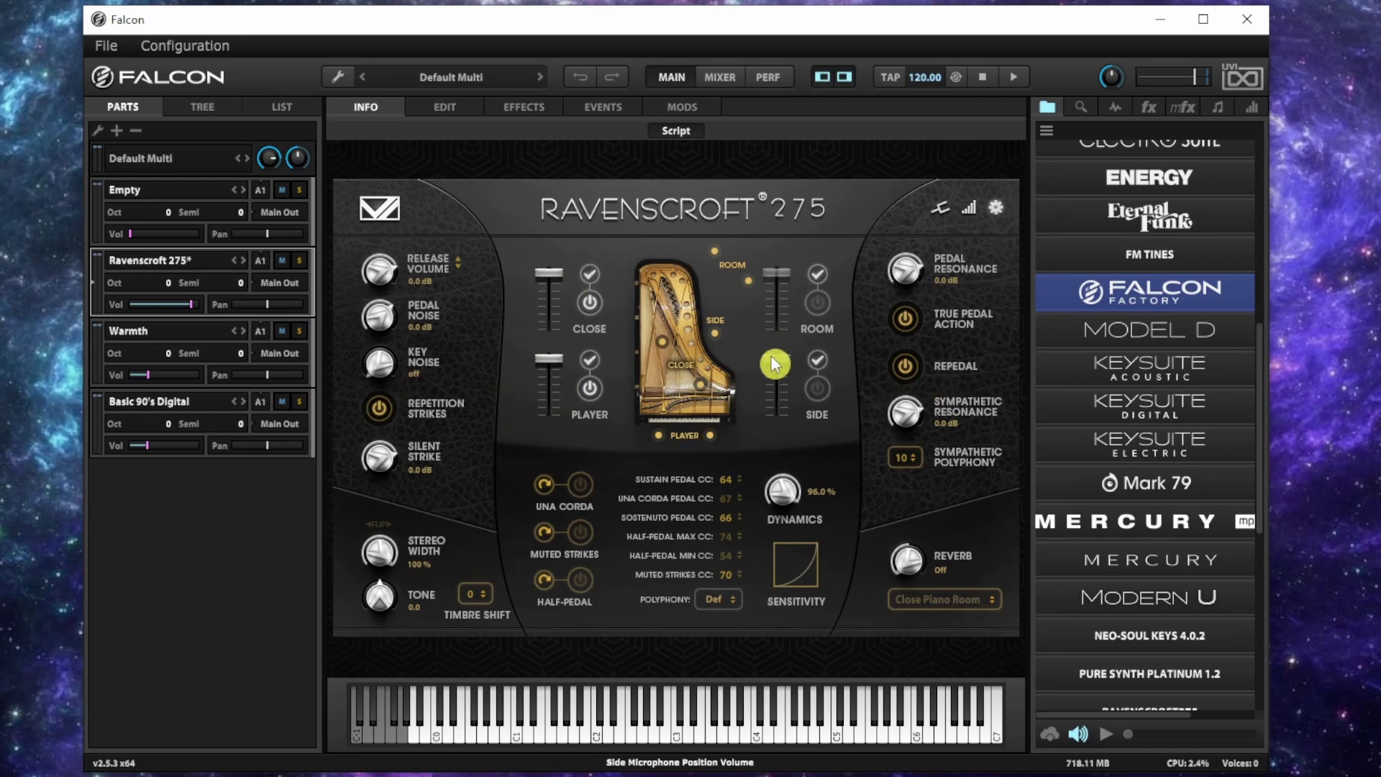
{"action": "left_click", "coordinate": [973, 210]}
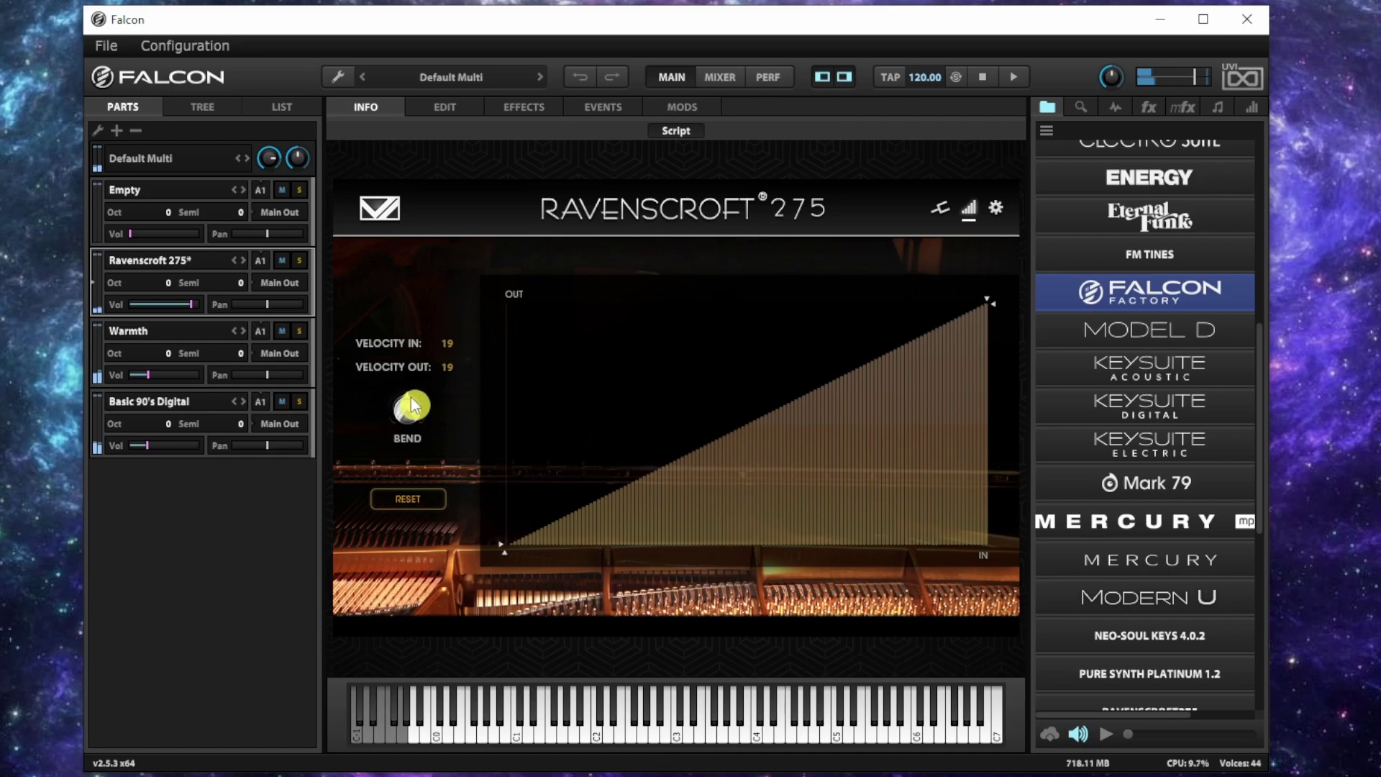
{"action": "scroll", "coordinate": [411, 417], "scroll_direction": "up", "scroll_amount": 2}
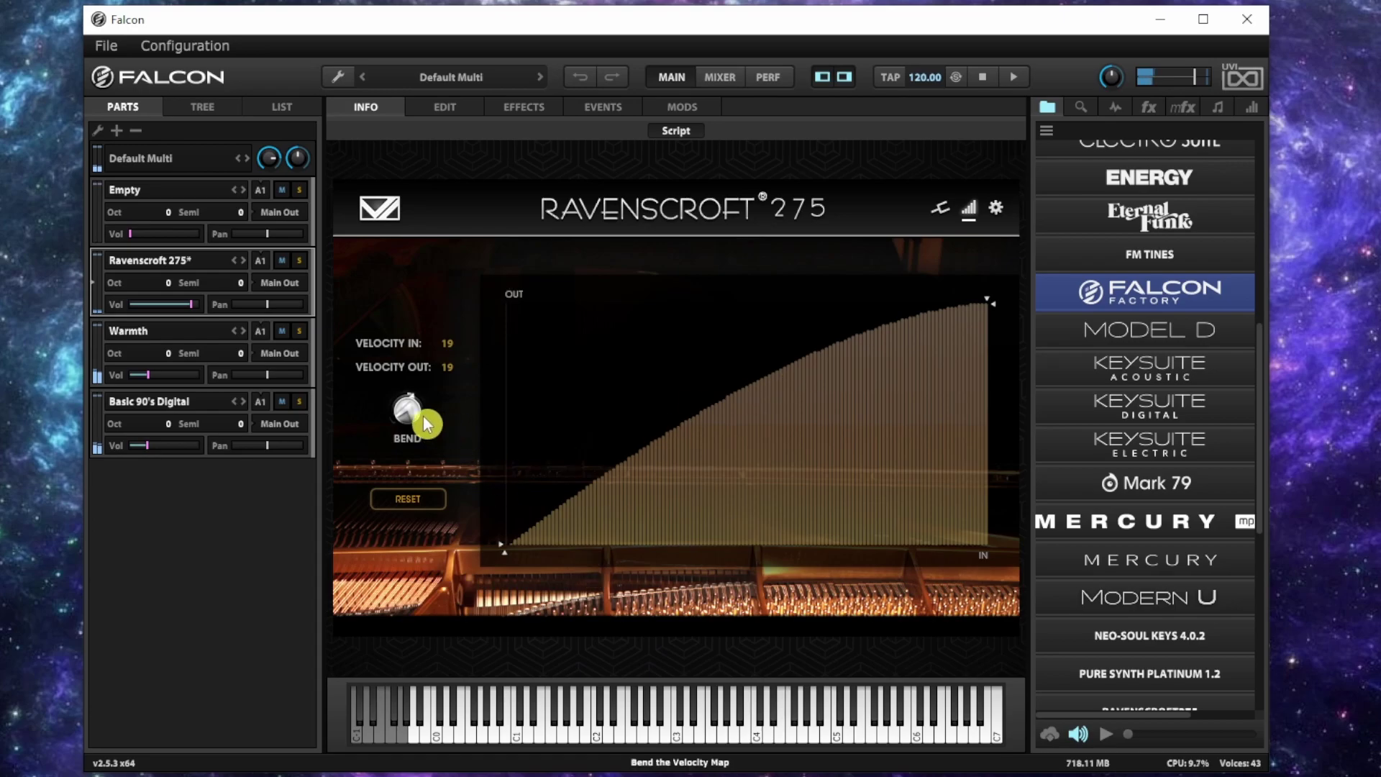
{"action": "left_click_drag", "start_coordinate": [420, 424], "coordinate": [417, 424]}
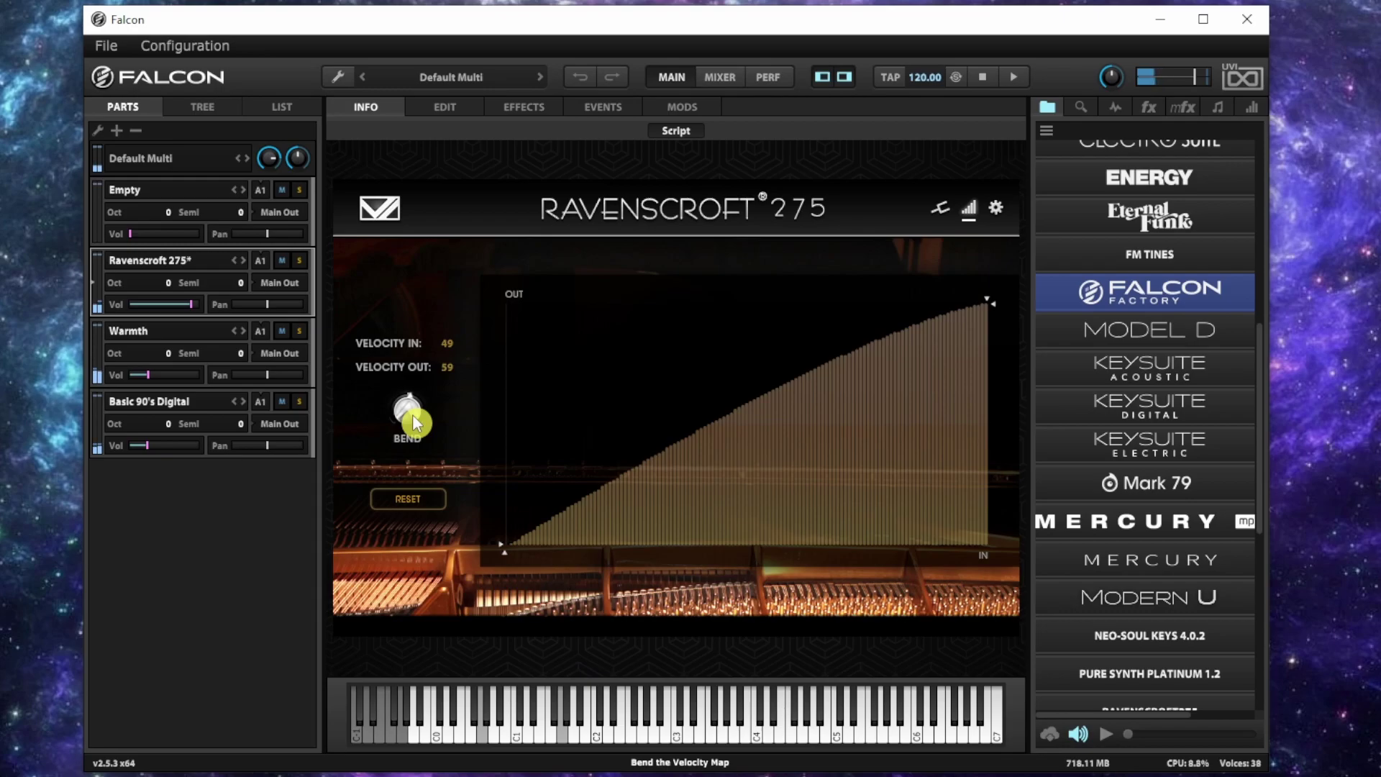
{"action": "scroll", "coordinate": [408, 410], "scroll_direction": "up", "scroll_amount": 2}
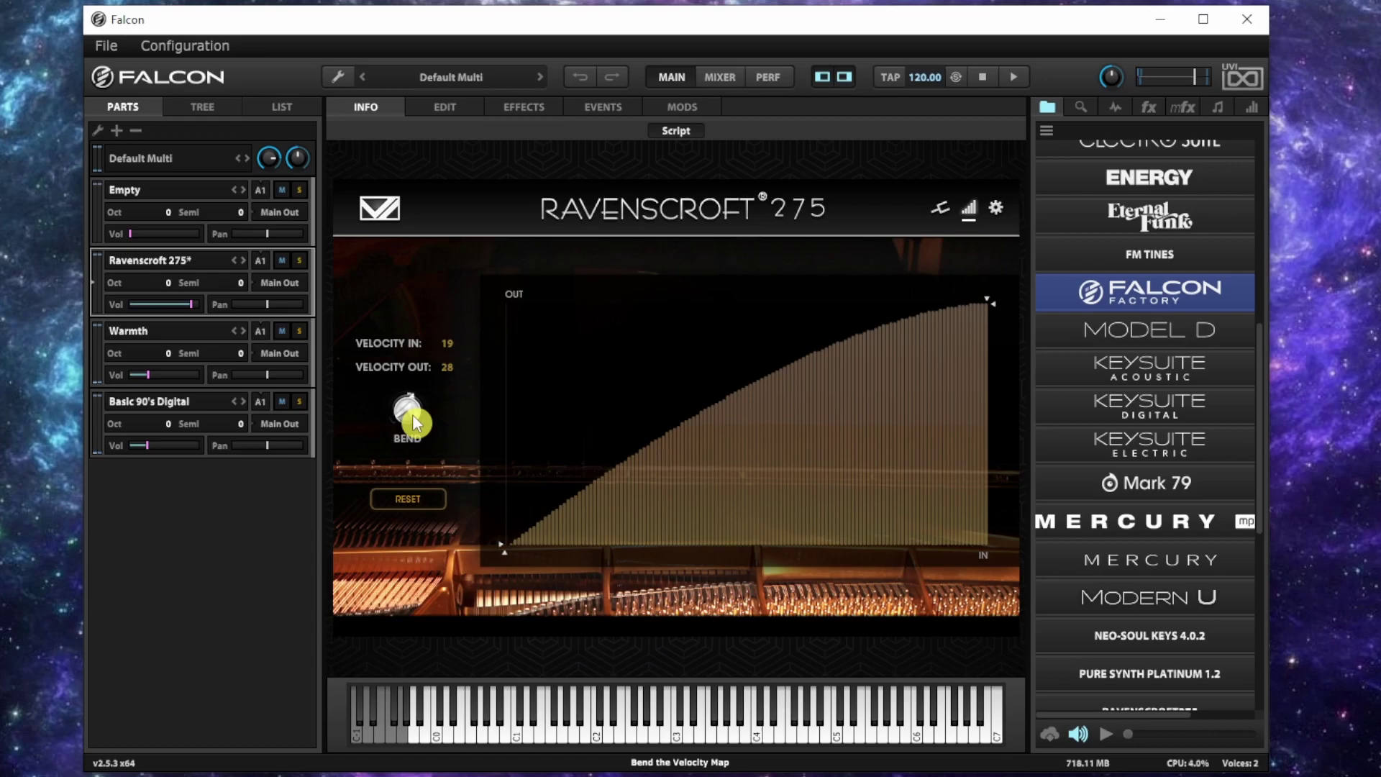
{"action": "left_click_drag", "start_coordinate": [416, 423], "coordinate": [416, 423]}
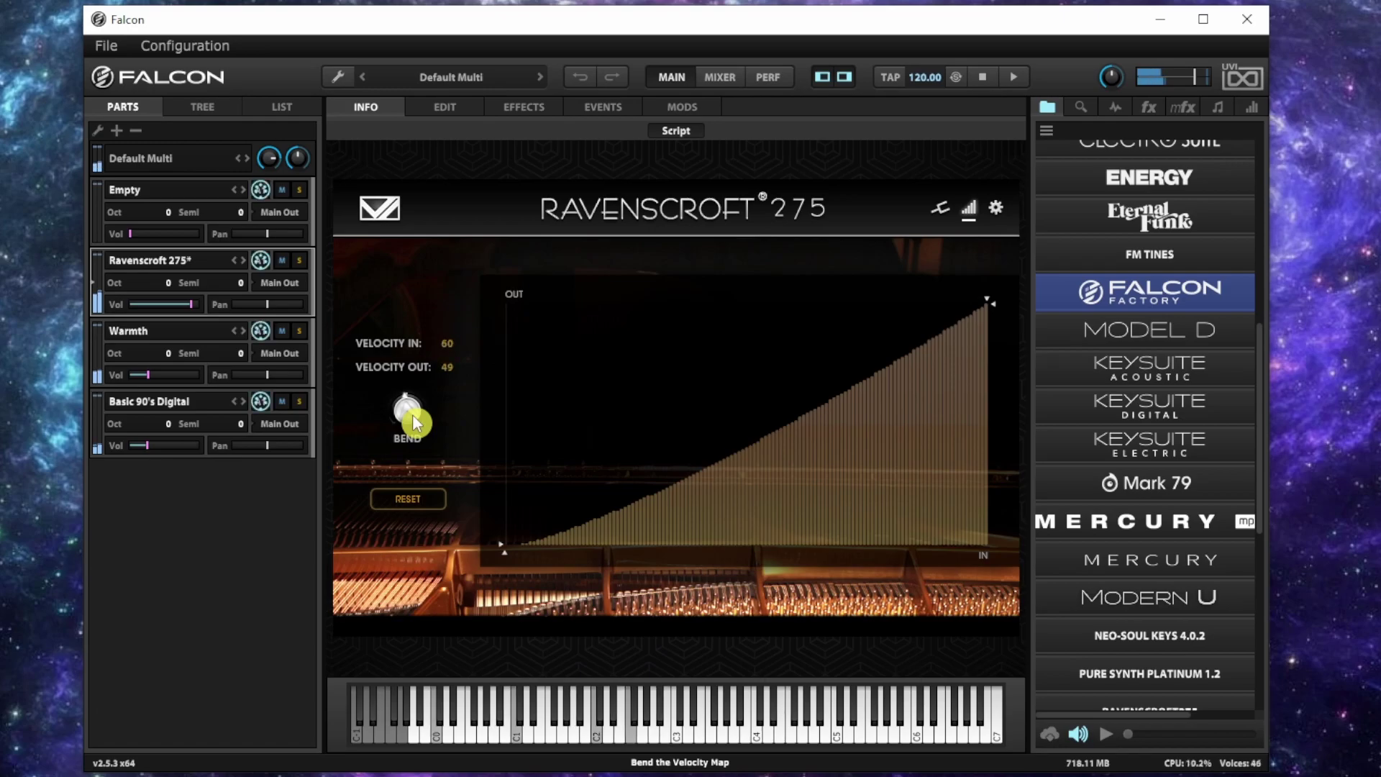
{"action": "right_click", "coordinate": [413, 414]}
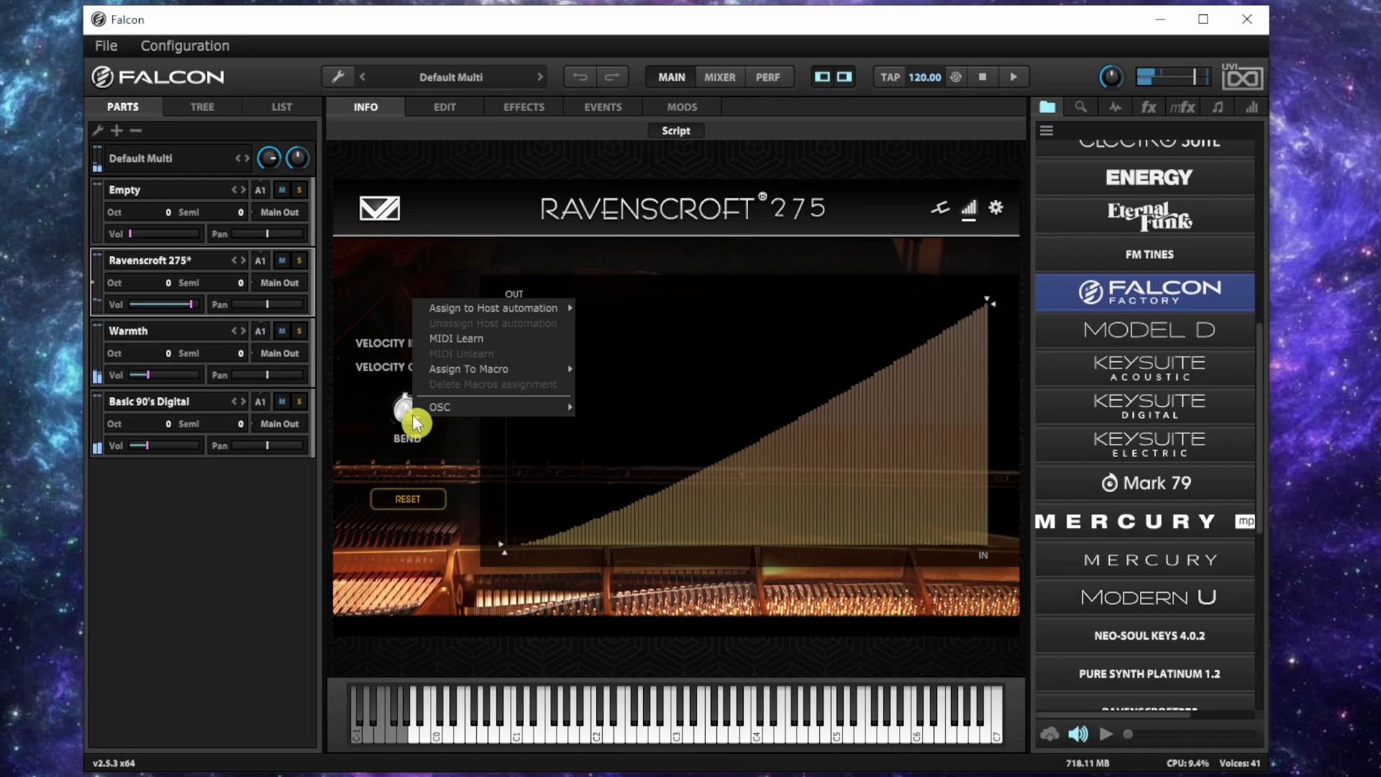
{"action": "left_click", "coordinate": [244, 602]}
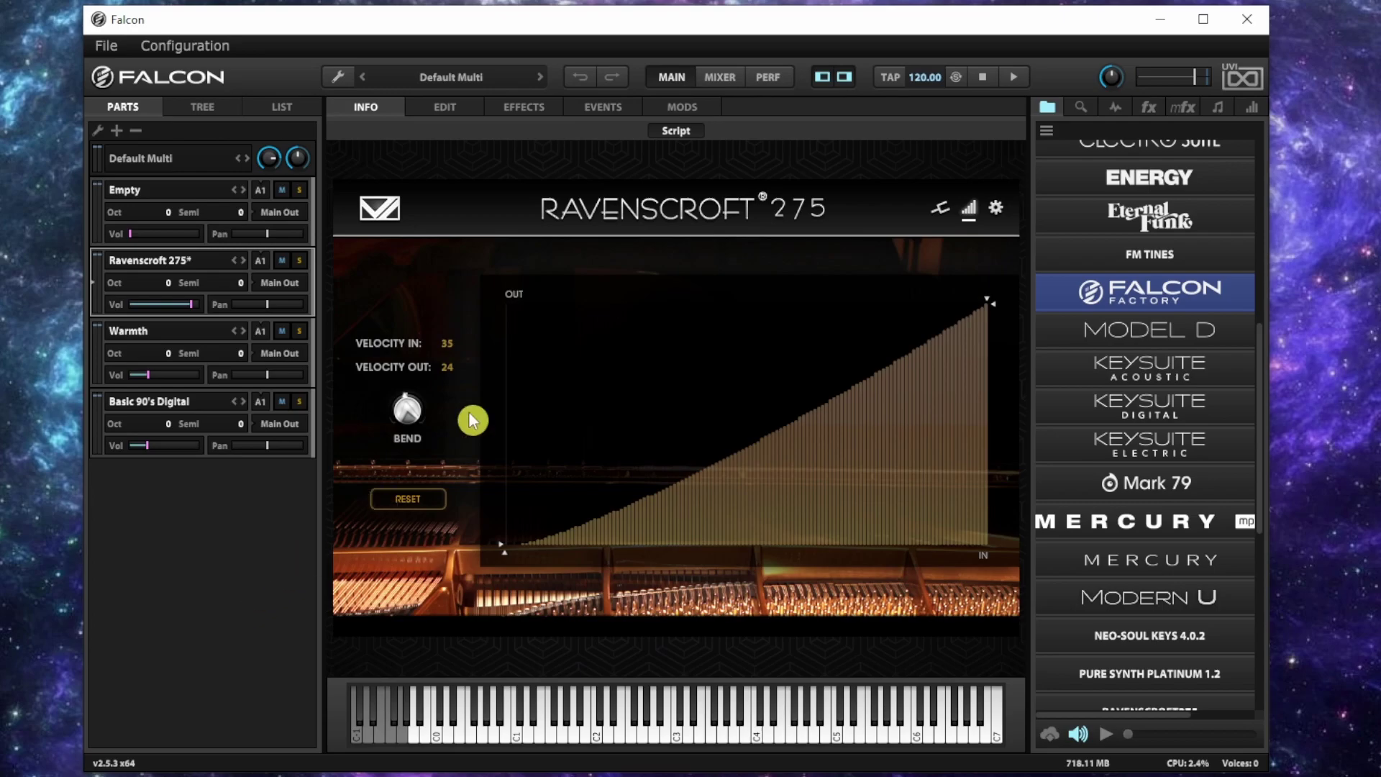
{"action": "double_click", "coordinate": [406, 414]}
{"action": "left_click_drag", "start_coordinate": [407, 418], "coordinate": [408, 418]}
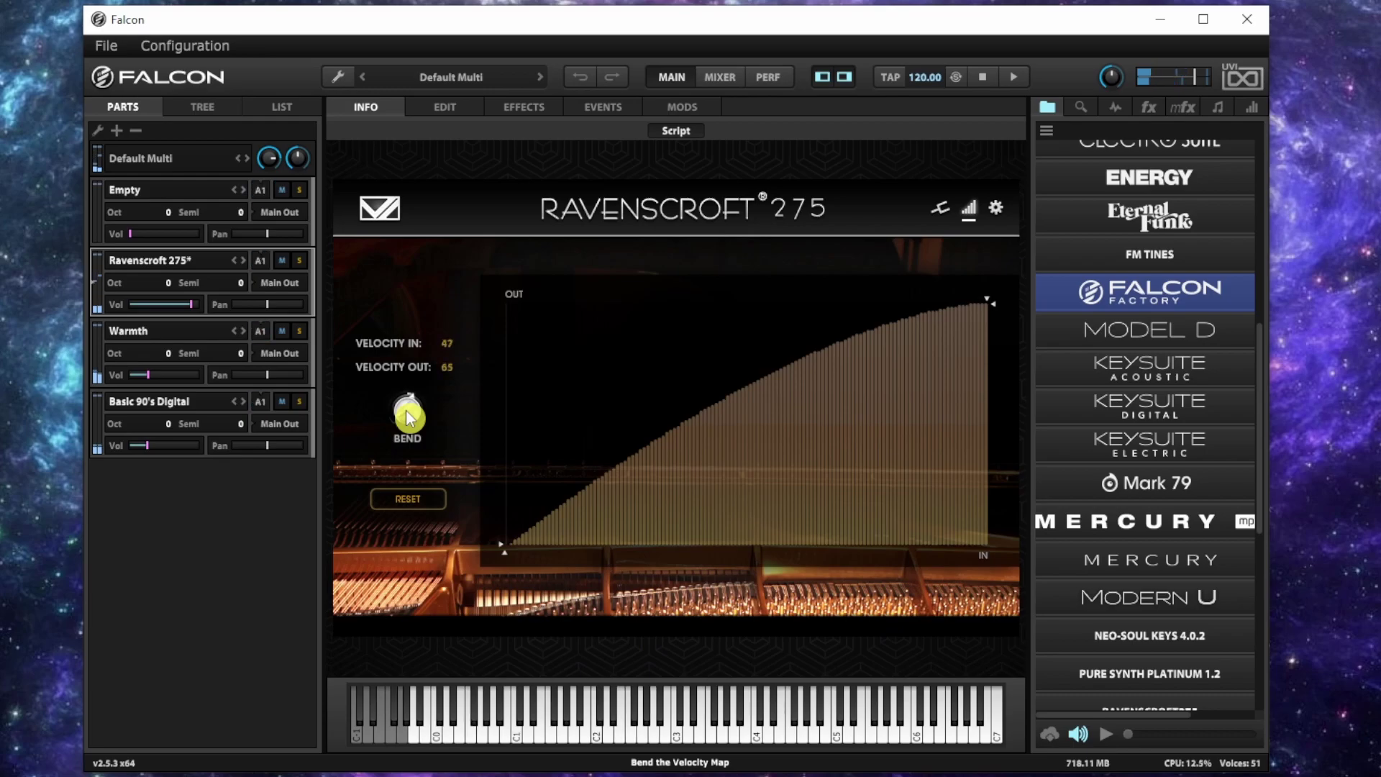
{"action": "left_click_drag", "start_coordinate": [407, 417], "coordinate": [407, 417]}
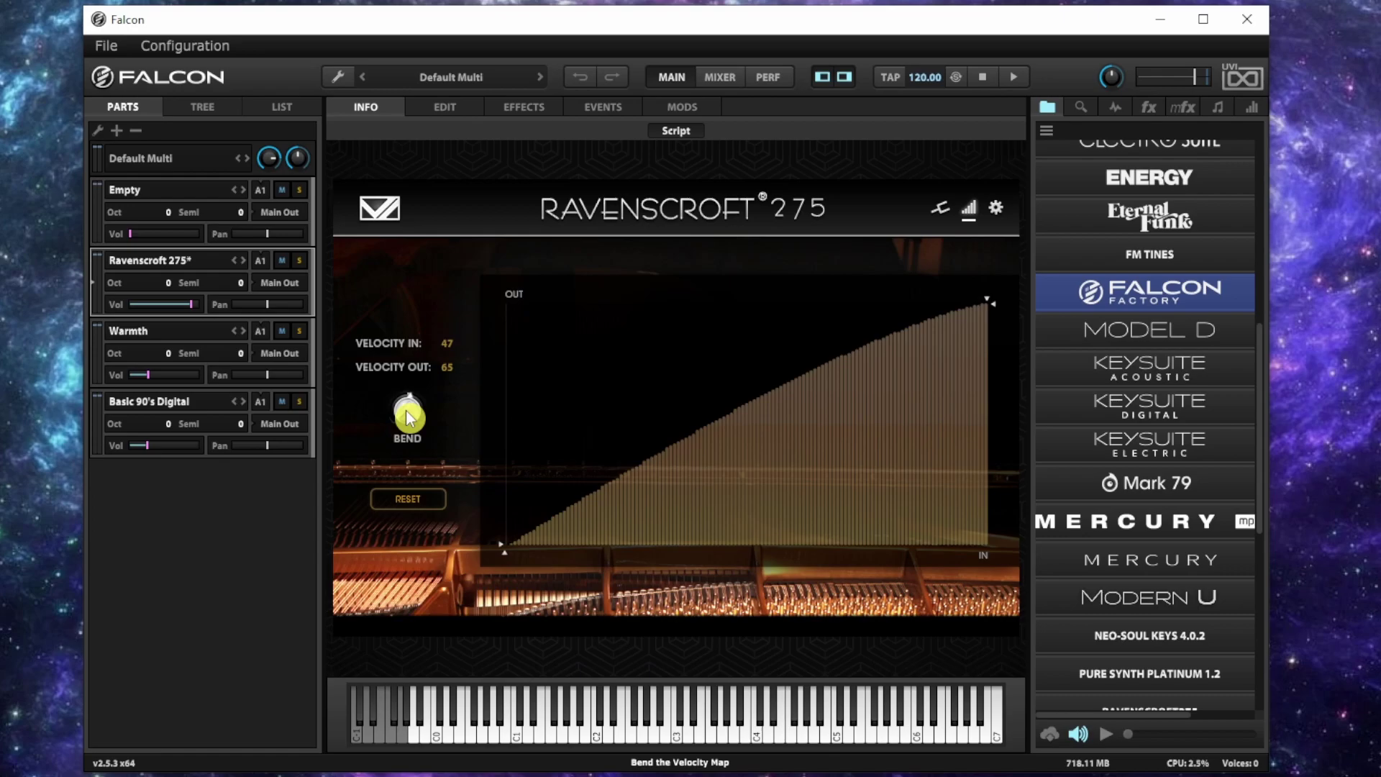
{"action": "double_click", "coordinate": [407, 418]}
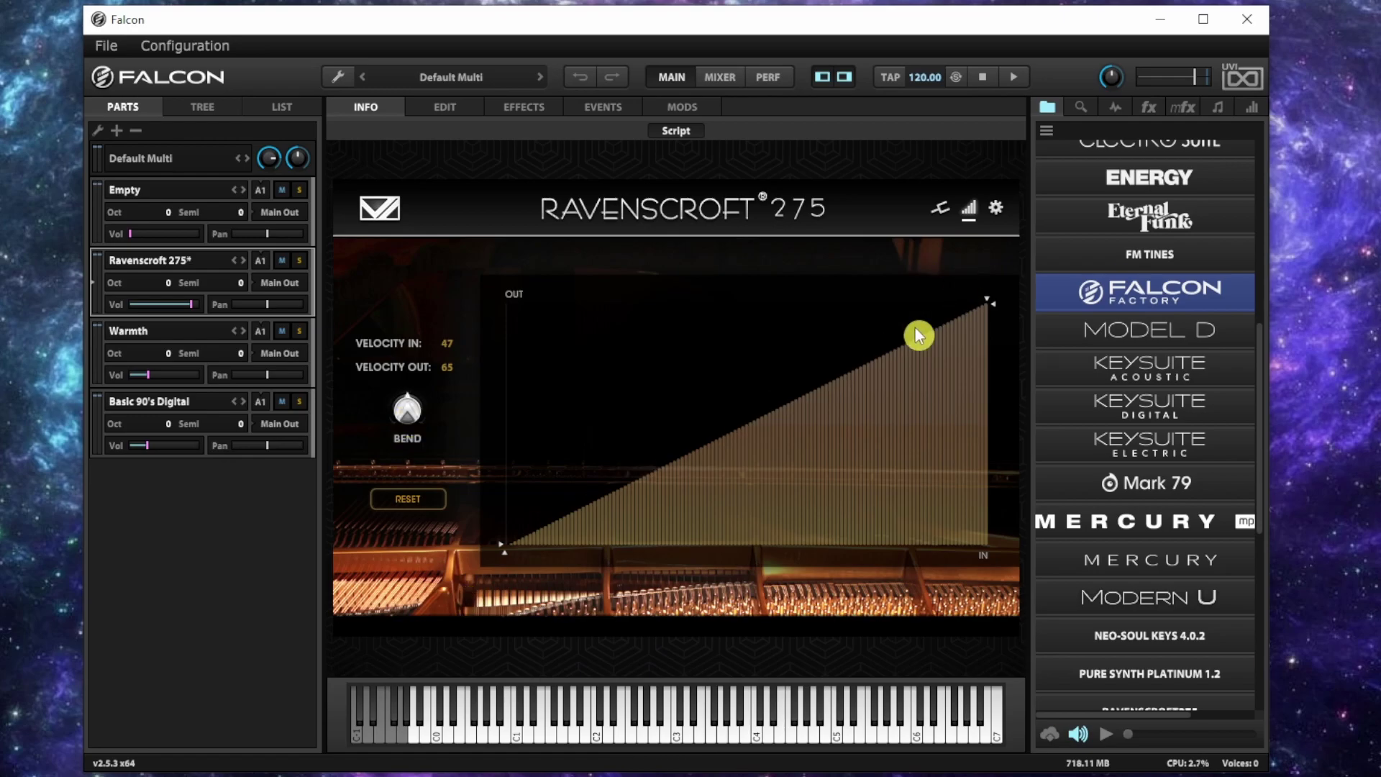
Load the Bohemian Cello Exp1 48KHZ program into the empty fifth part on MIDI channel 5
{"action": "scroll", "coordinate": [1144, 558], "scroll_direction": "down", "scroll_amount": 6}
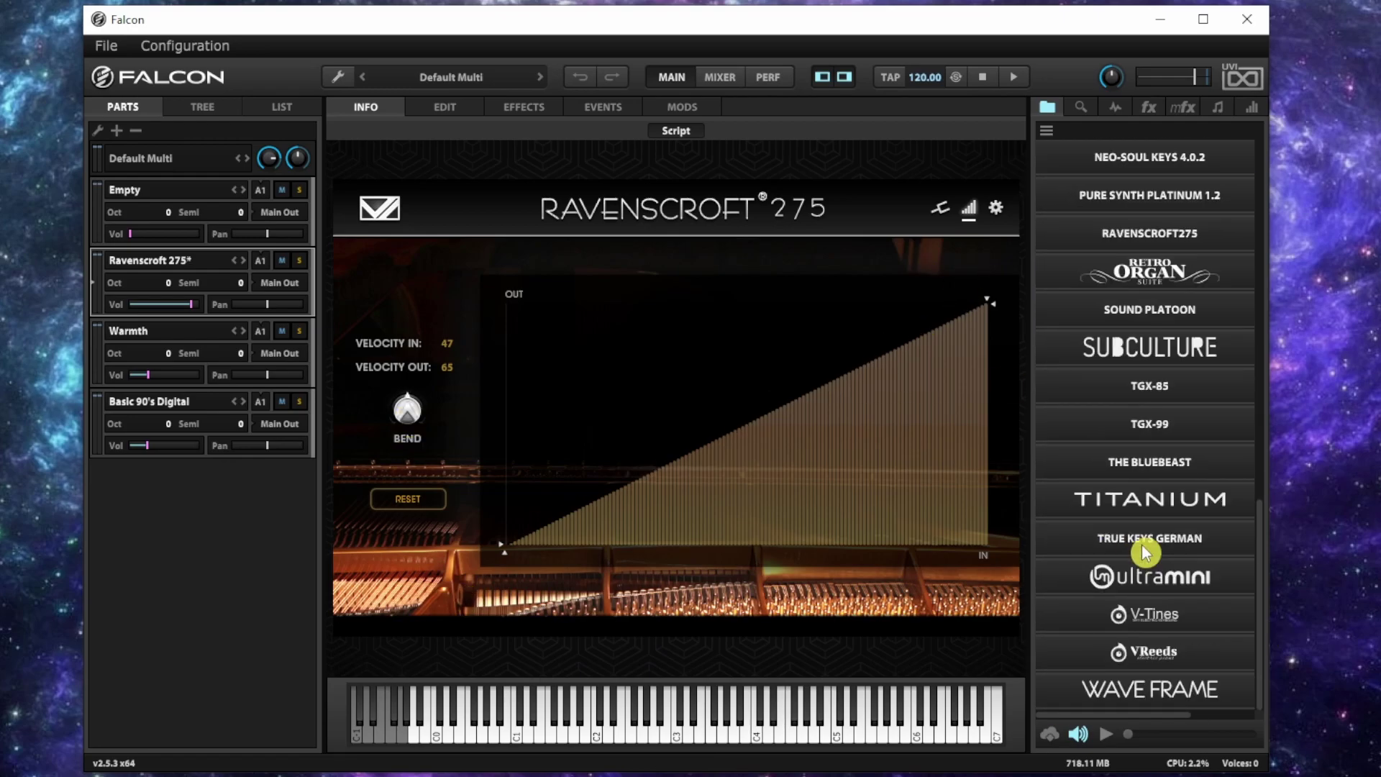
{"action": "scroll", "coordinate": [1101, 639], "scroll_direction": "up", "scroll_amount": 6}
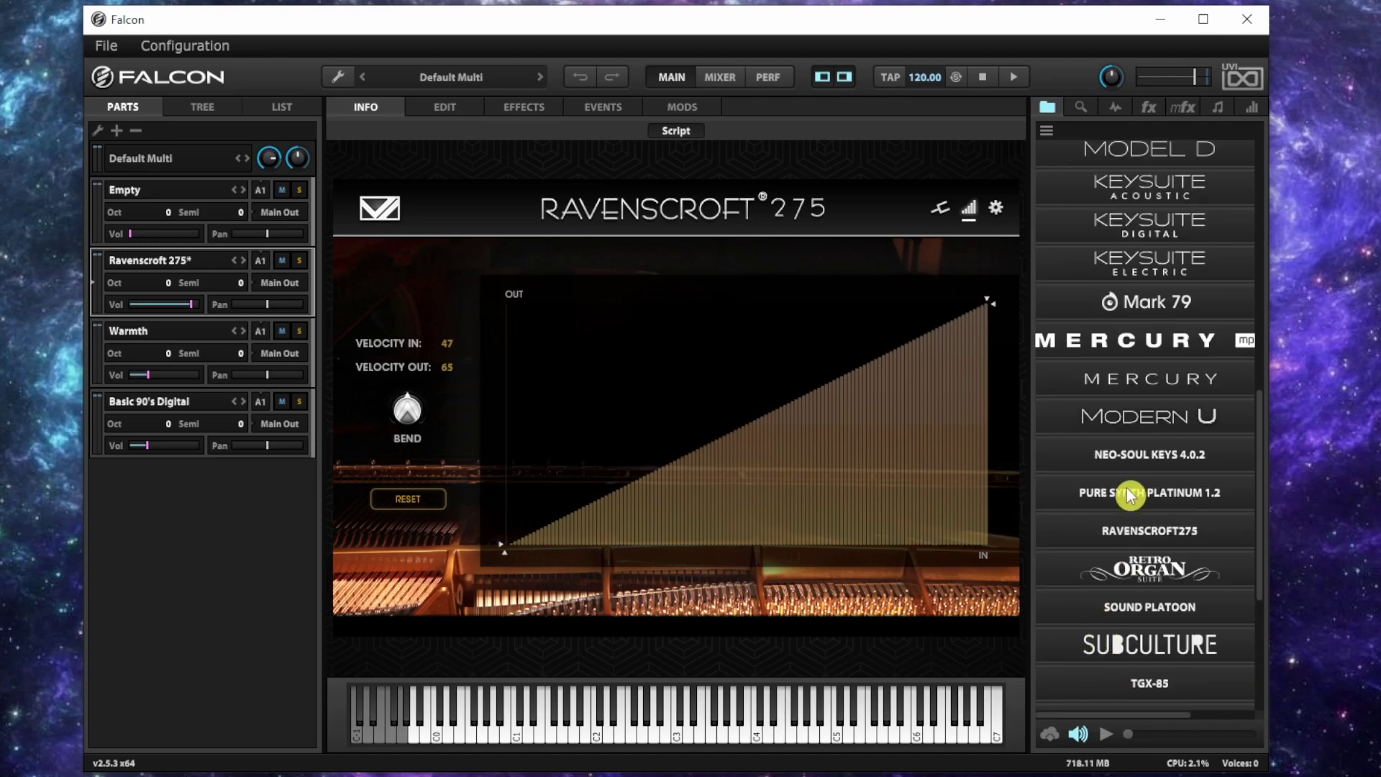
{"action": "scroll", "coordinate": [1138, 500], "scroll_direction": "up", "scroll_amount": 3}
{"action": "scroll", "coordinate": [1139, 503], "scroll_direction": "up", "scroll_amount": 4}
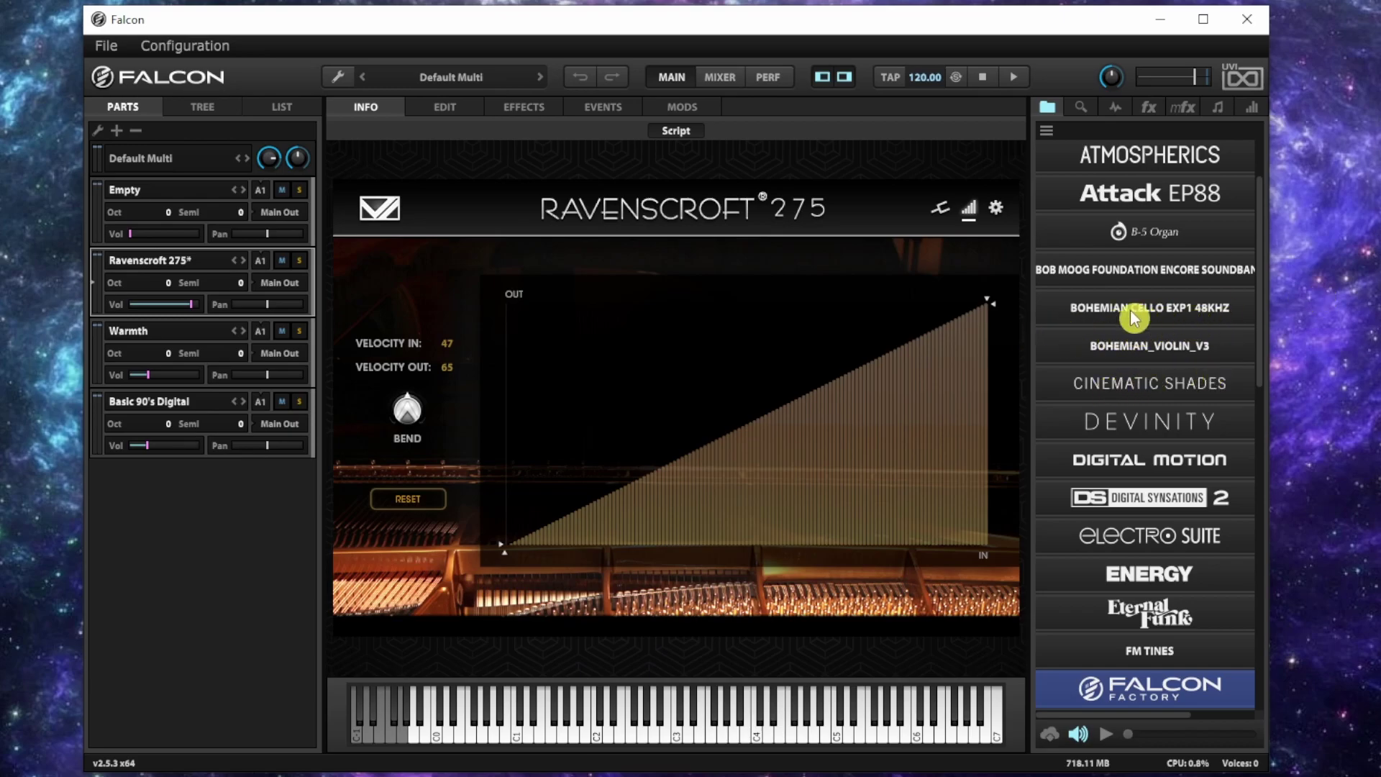
{"action": "left_click", "coordinate": [1162, 316]}
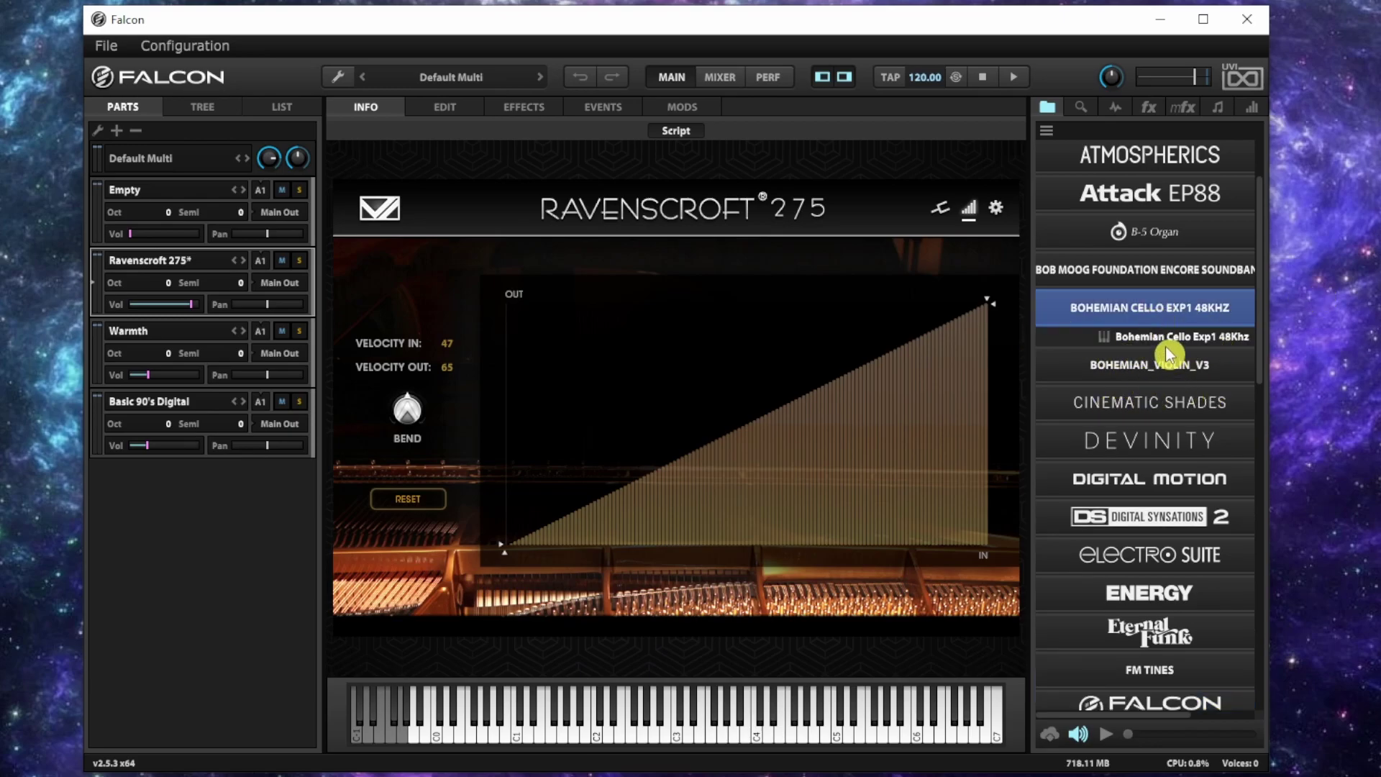
{"action": "left_click_drag", "start_coordinate": [1173, 339], "coordinate": [223, 573]}
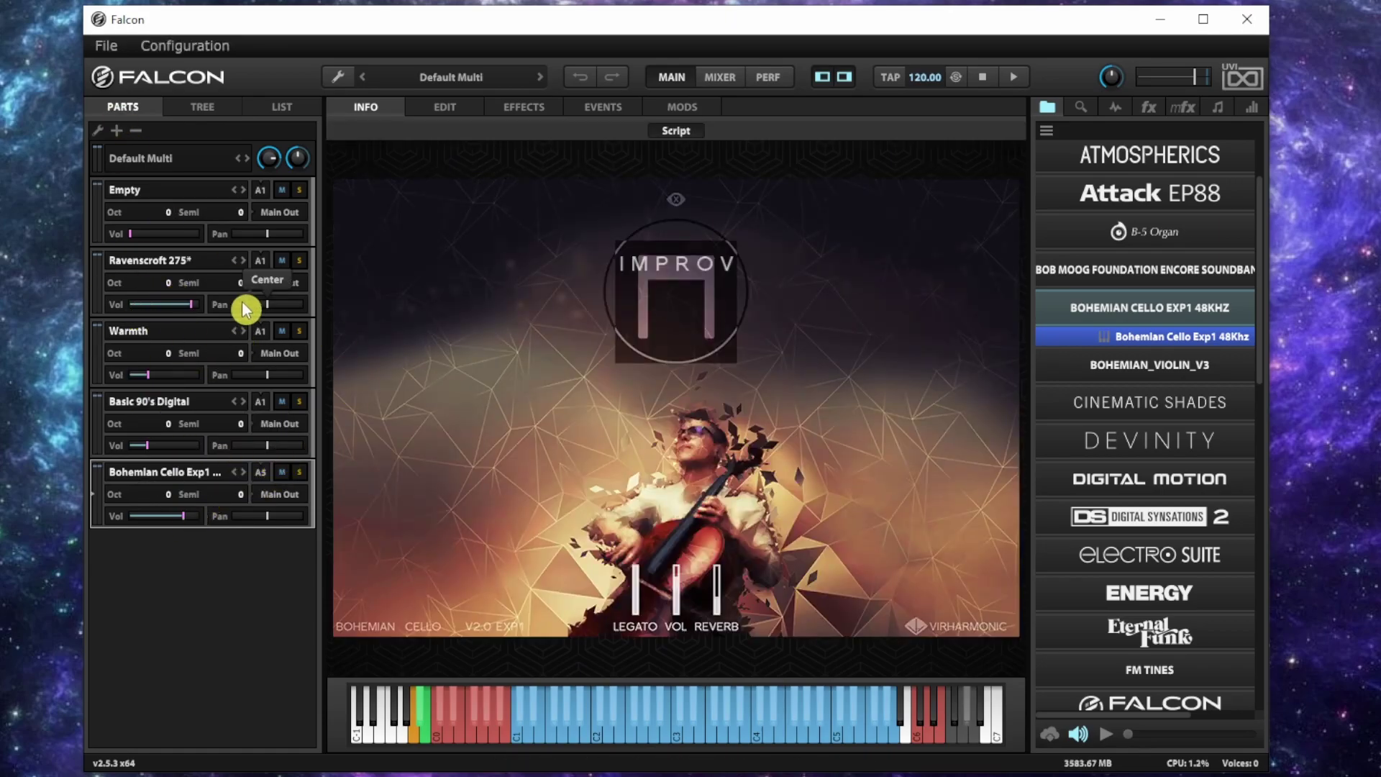
Mute the Empty, Ravenscroft 275, Warmth and Basic 90's Digital parts, and set the cello to MIDI channel 1
{"action": "left_click", "coordinate": [282, 189]}
{"action": "left_click", "coordinate": [282, 260]}
{"action": "left_click", "coordinate": [291, 330]}
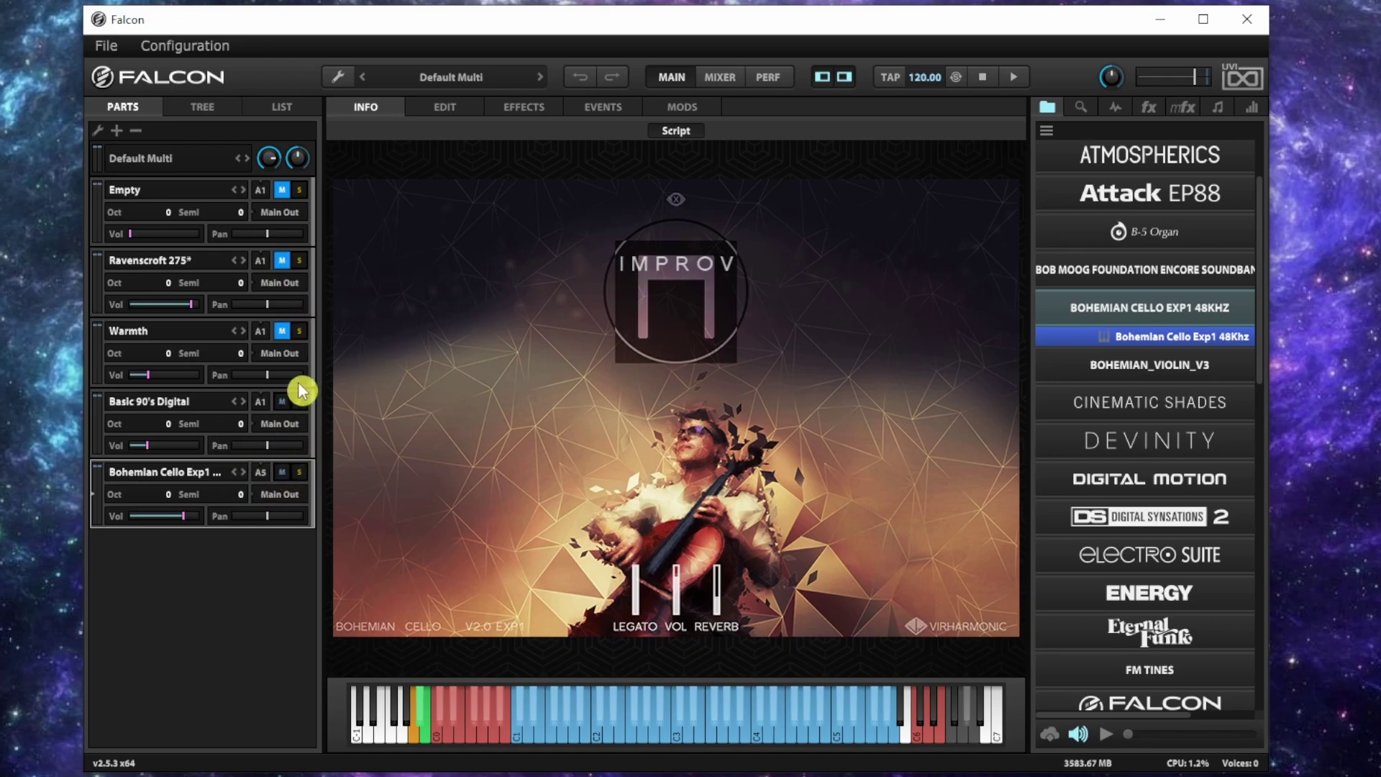
{"action": "left_click", "coordinate": [282, 402]}
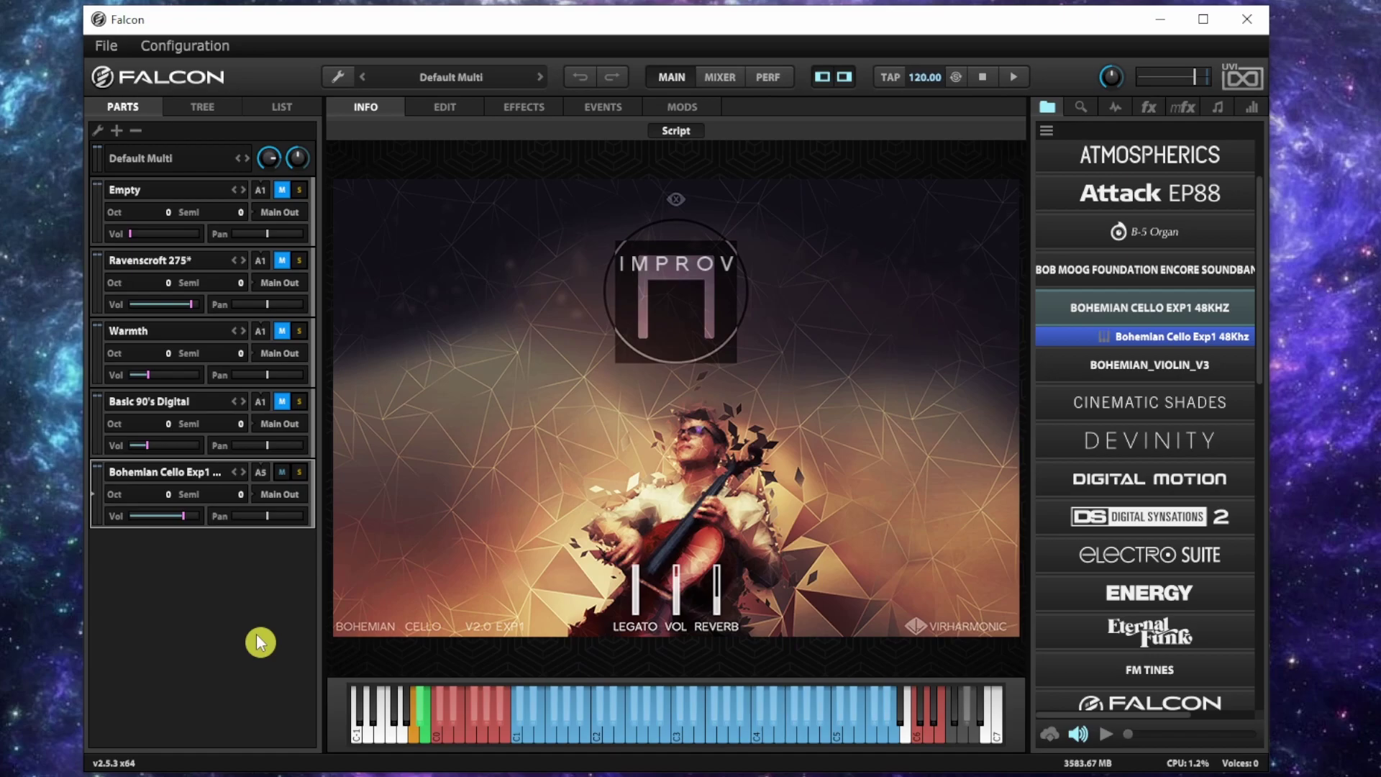
{"action": "left_click", "coordinate": [263, 474]}
{"action": "left_click", "coordinate": [295, 508]}
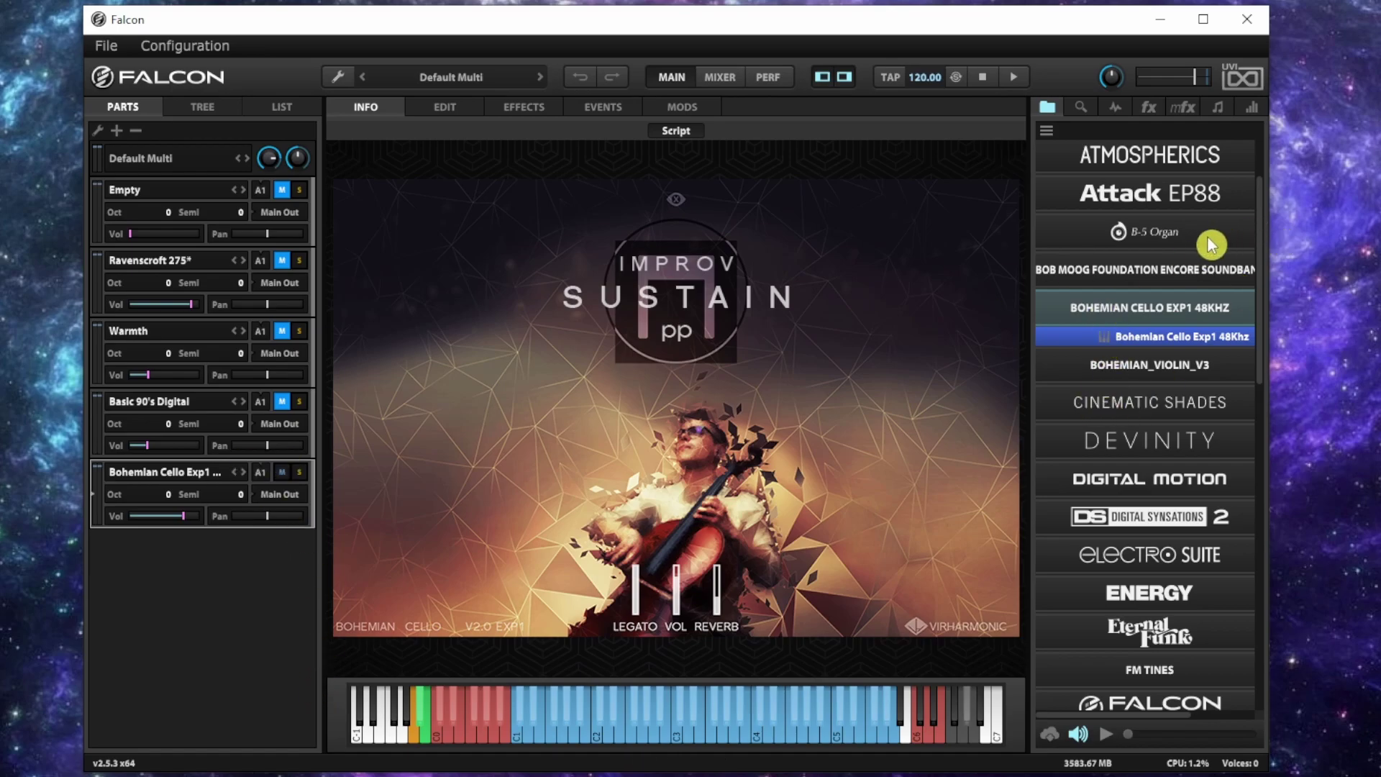
{"action": "scroll", "coordinate": [1166, 238], "scroll_direction": "up", "scroll_amount": 3}
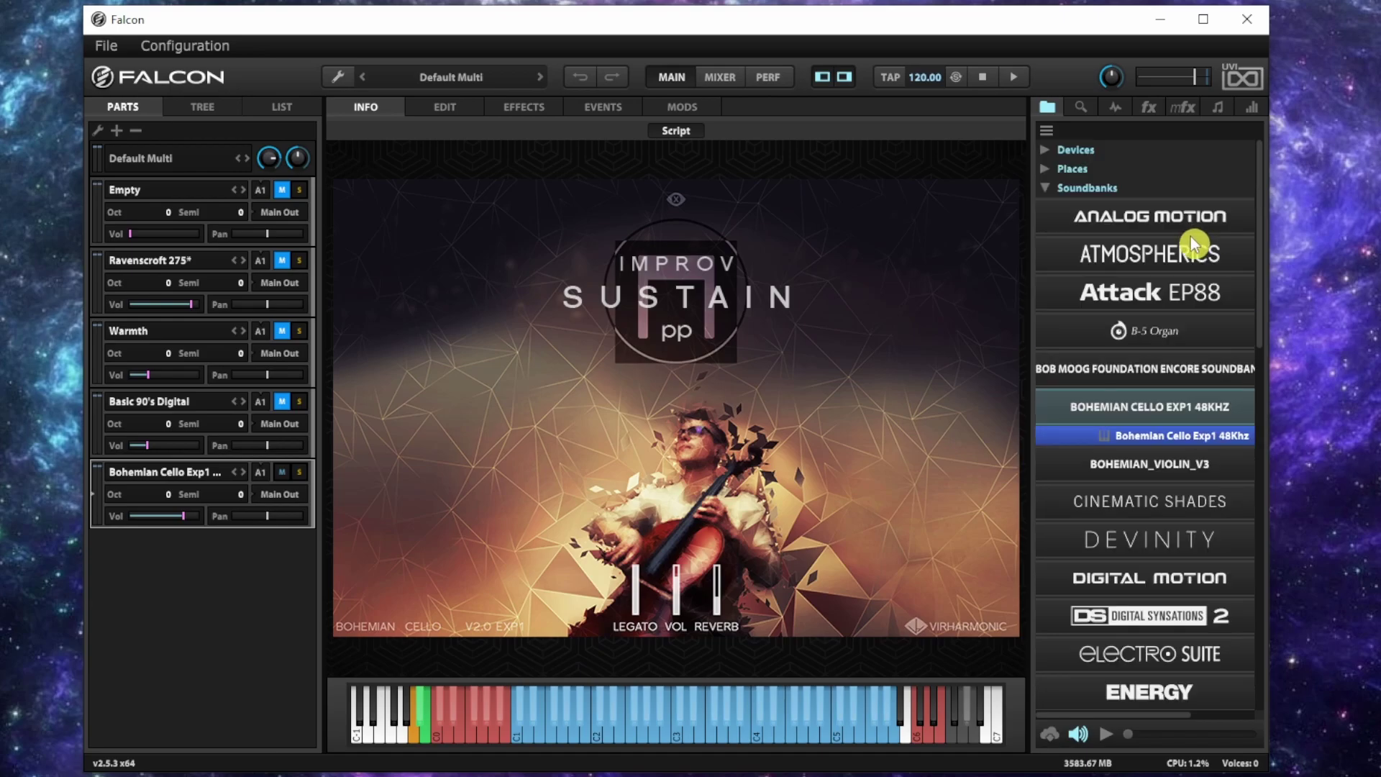
{"action": "scroll", "coordinate": [1135, 351], "scroll_direction": "down", "scroll_amount": 20}
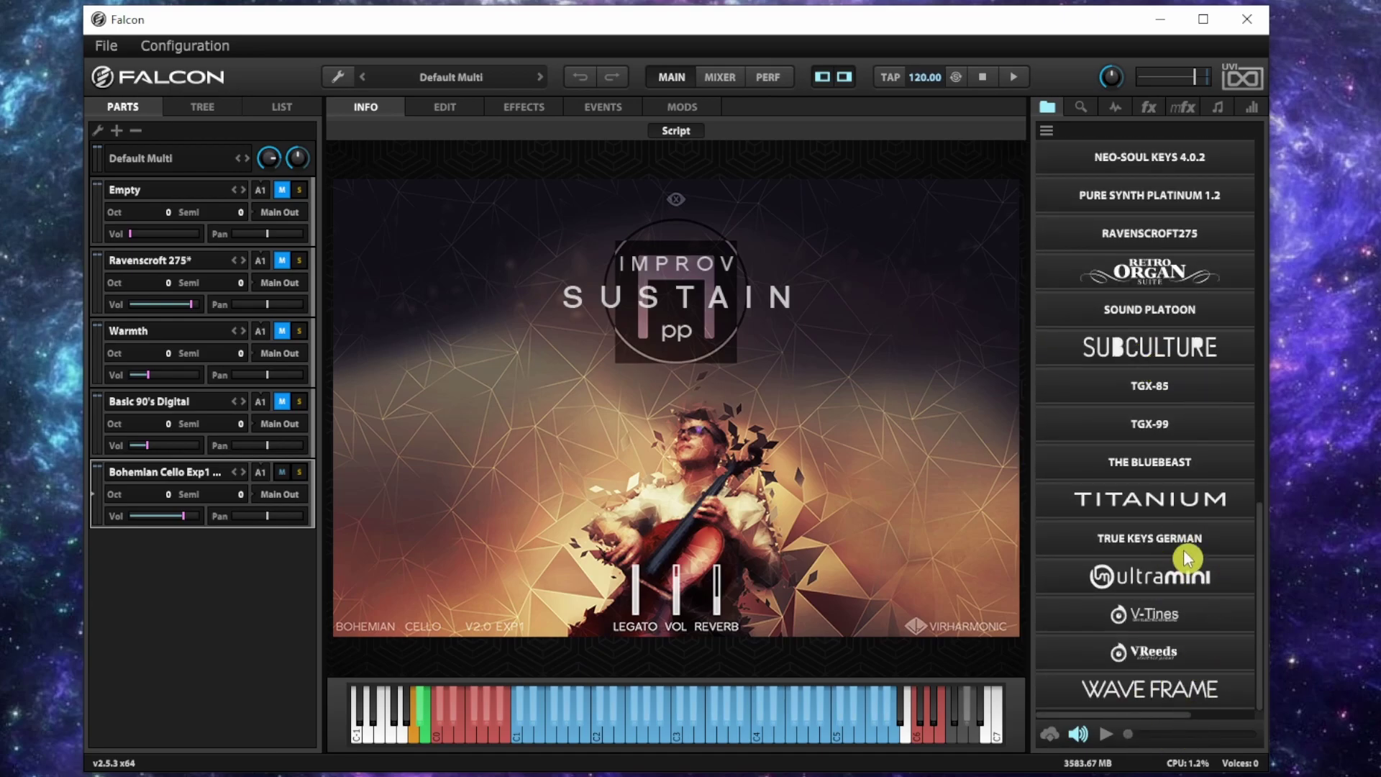
{"action": "scroll", "coordinate": [1194, 403], "scroll_direction": "up", "scroll_amount": 5}
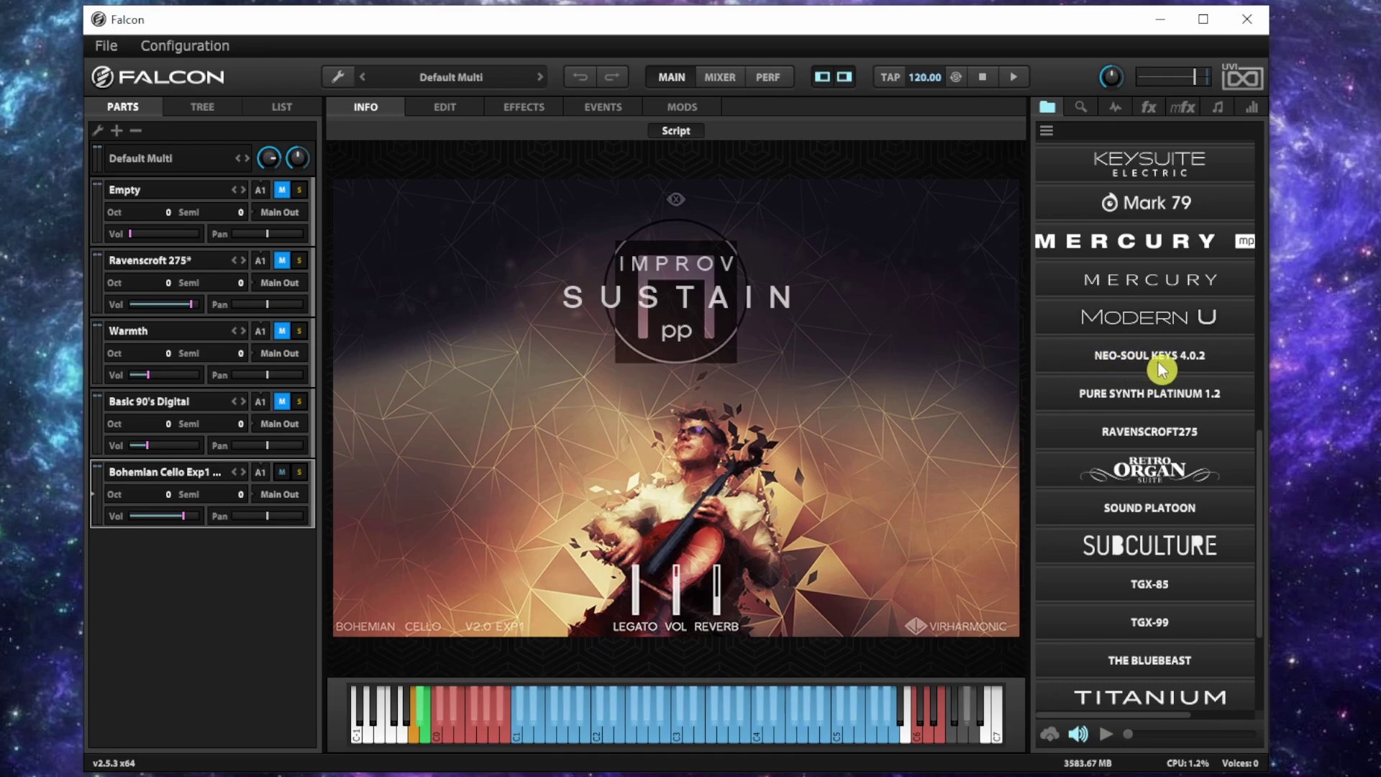
{"action": "scroll", "coordinate": [1164, 370], "scroll_direction": "down", "scroll_amount": 3}
{"action": "scroll", "coordinate": [1116, 377], "scroll_direction": "up", "scroll_amount": 3}
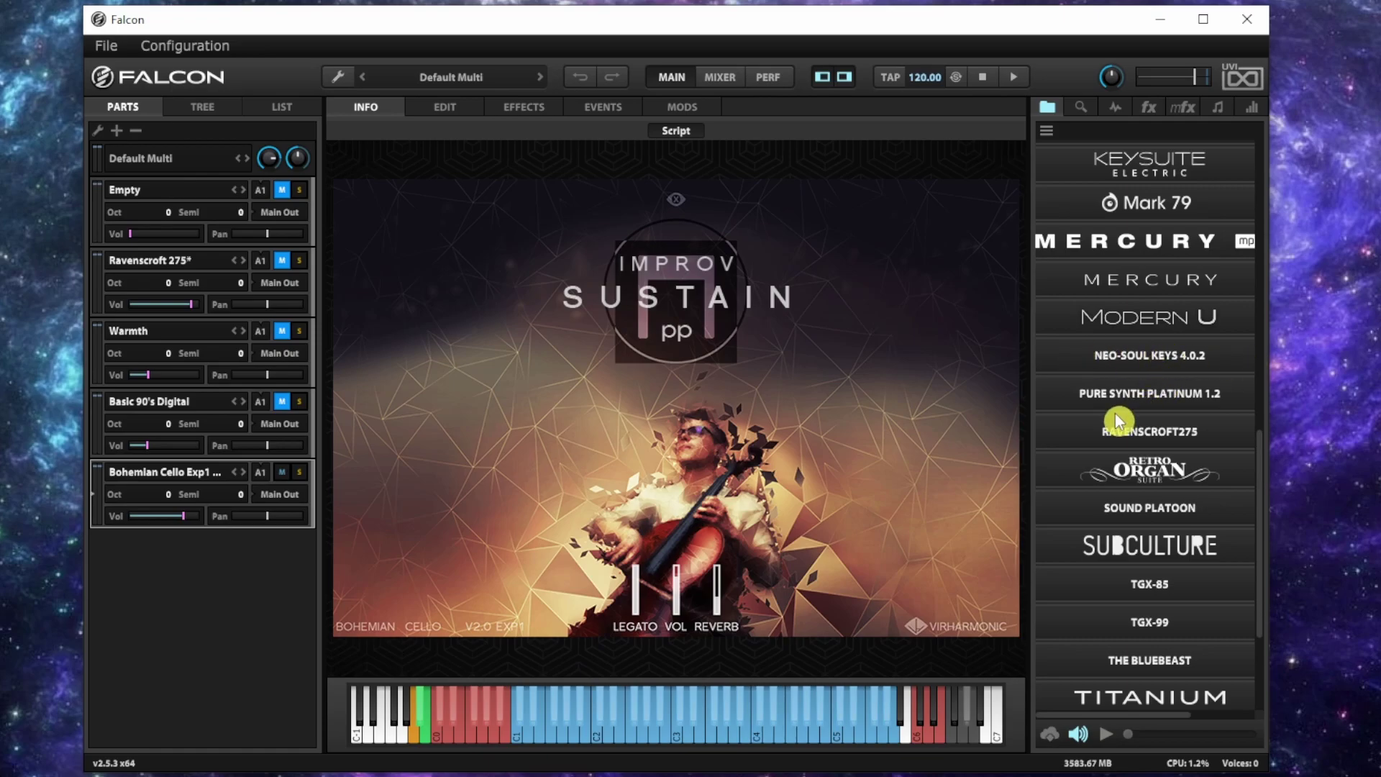
{"action": "scroll", "coordinate": [1119, 422], "scroll_direction": "down", "scroll_amount": 3}
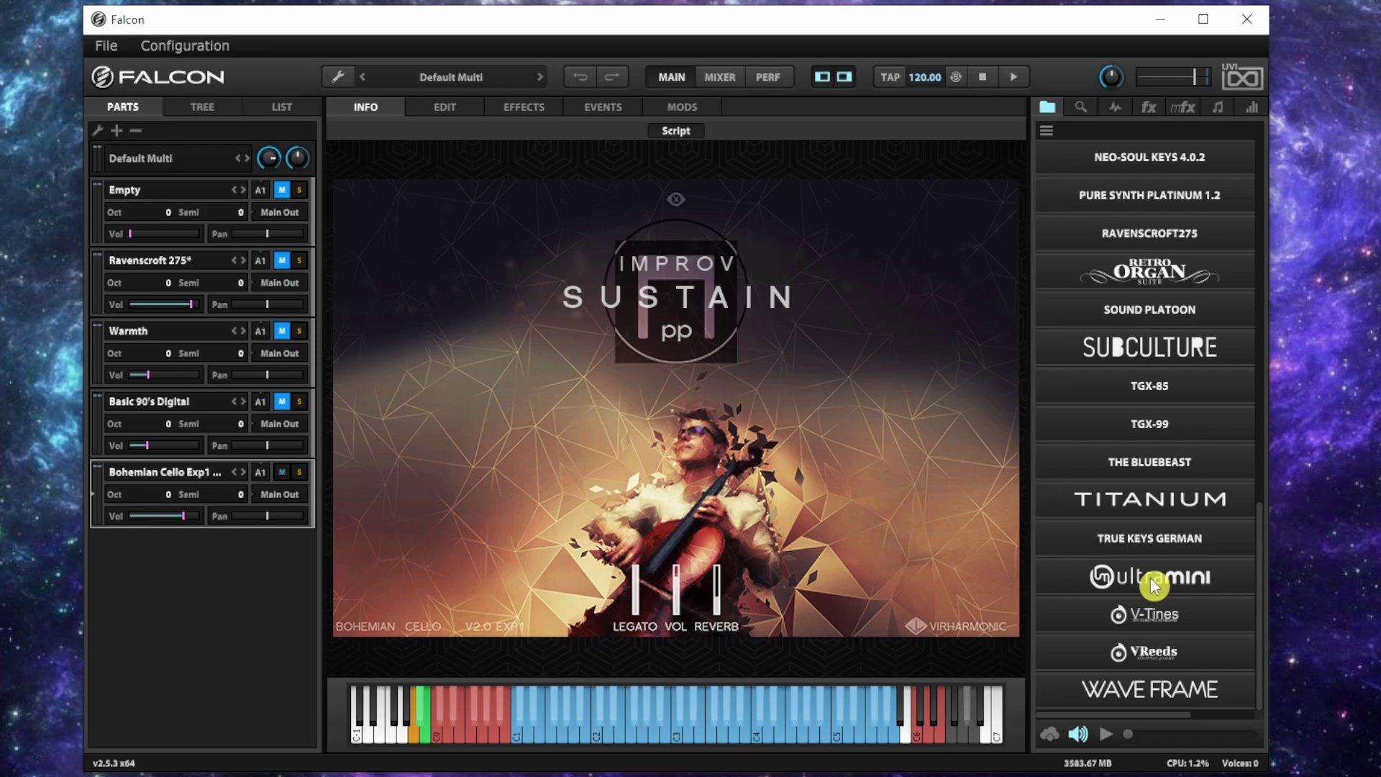
{"action": "scroll", "coordinate": [1153, 585], "scroll_direction": "up", "scroll_amount": 10}
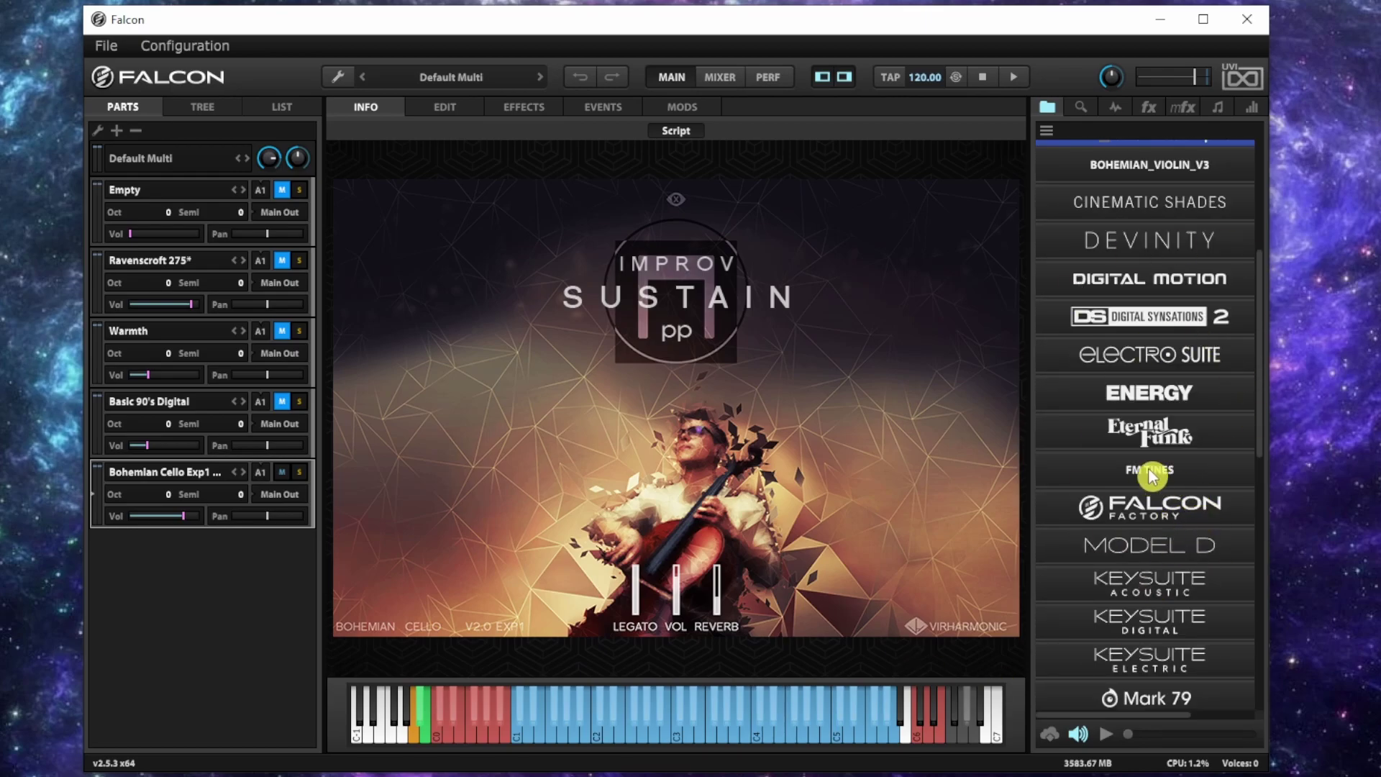
{"action": "scroll", "coordinate": [1153, 475], "scroll_direction": "up", "scroll_amount": 5}
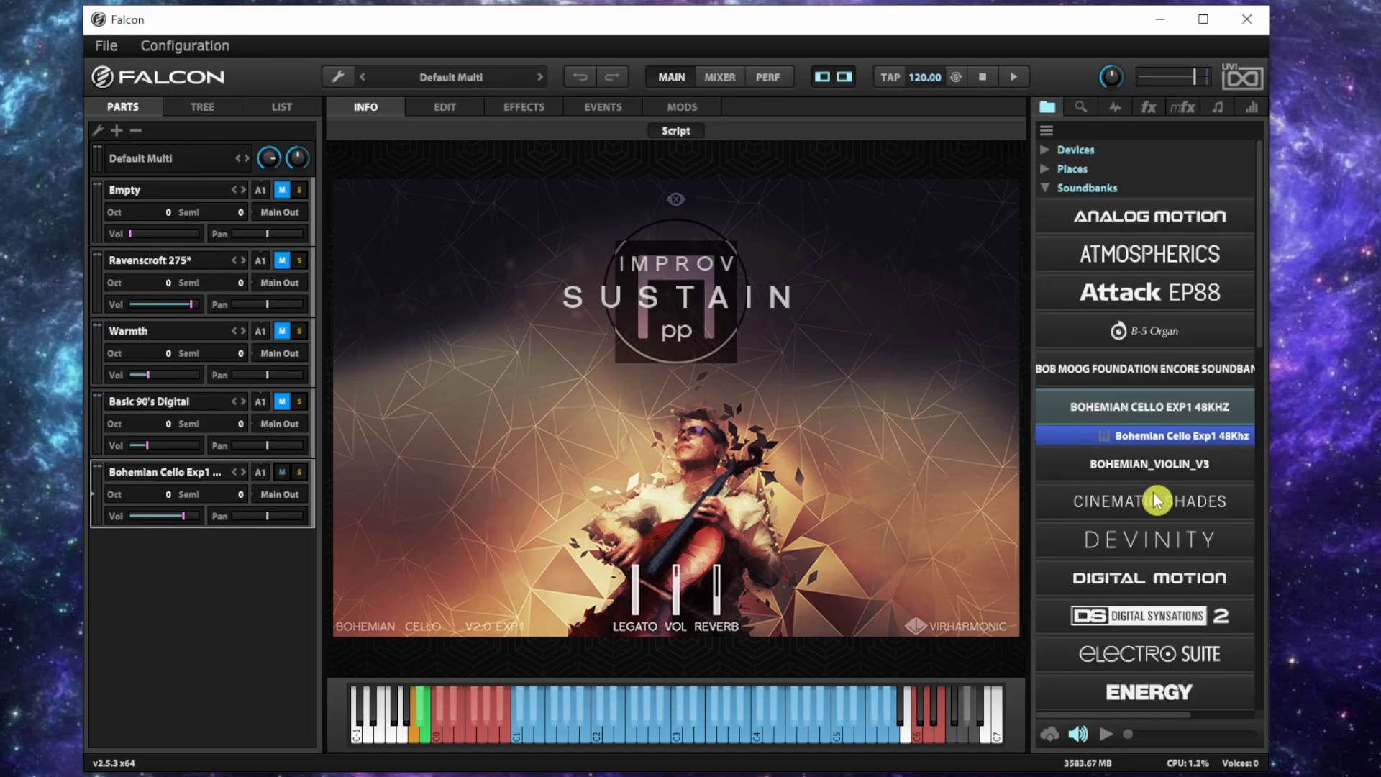